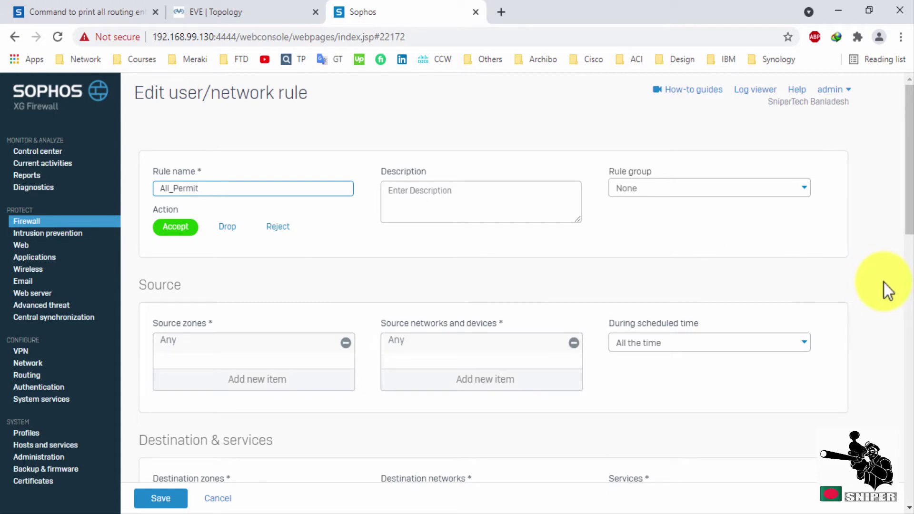
Review the All_Permit rule: Any destination zones, networks and services, with masquerading enabled.
{"action": "scroll", "coordinate": [877, 265], "scroll_direction": "down", "scroll_amount": 3}
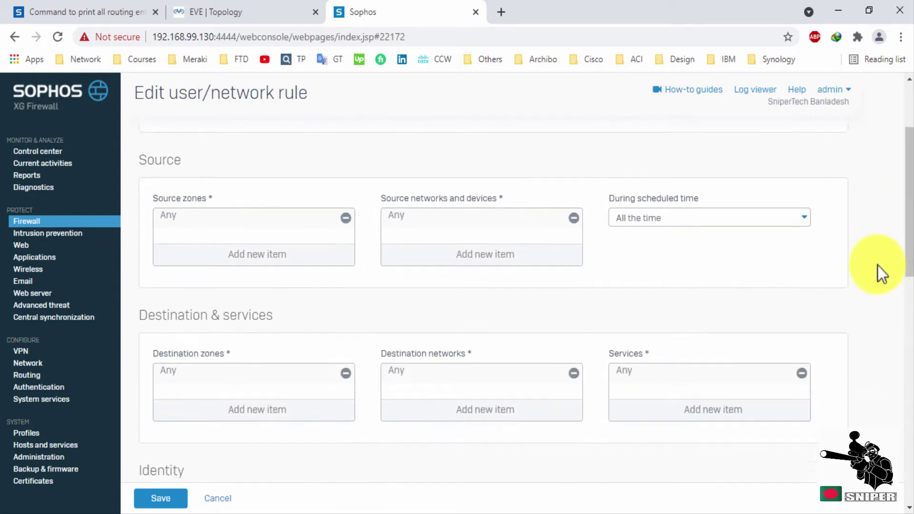
{"action": "scroll", "coordinate": [878, 265], "scroll_direction": "up", "scroll_amount": 3}
{"action": "scroll", "coordinate": [878, 266], "scroll_direction": "down", "scroll_amount": 2}
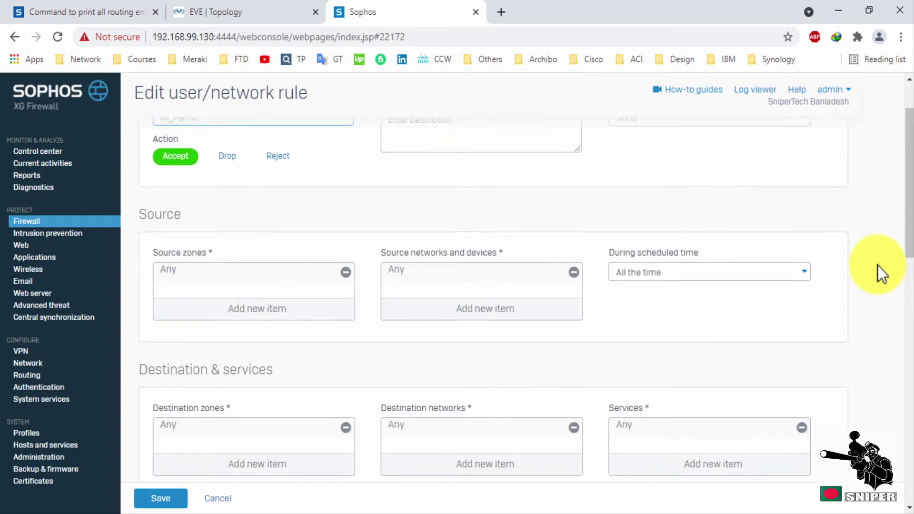
{"action": "scroll", "coordinate": [878, 266], "scroll_direction": "down", "scroll_amount": 5}
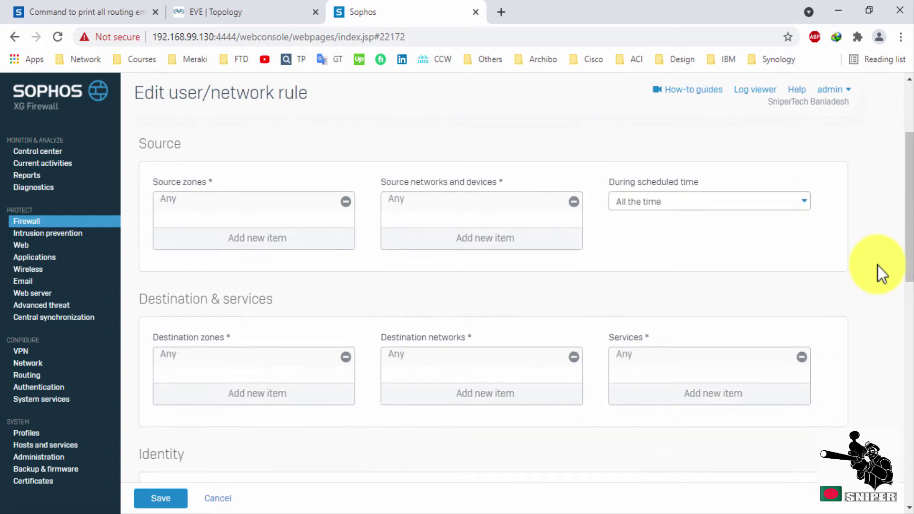
{"action": "scroll", "coordinate": [878, 266], "scroll_direction": "down", "scroll_amount": 6}
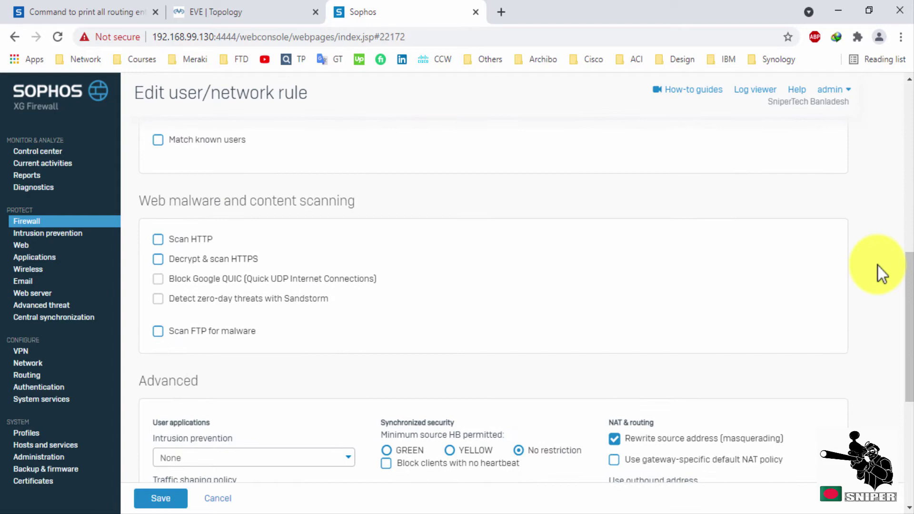
Launch the VPN connection wizard for a new IPsec connection.
{"action": "scroll", "coordinate": [878, 266], "scroll_direction": "down", "scroll_amount": 2}
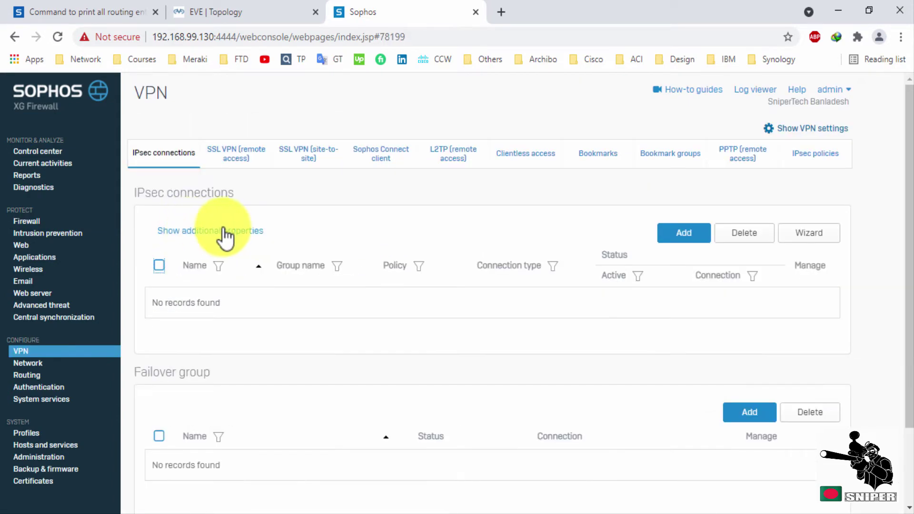
{"action": "left_click", "coordinate": [679, 241]}
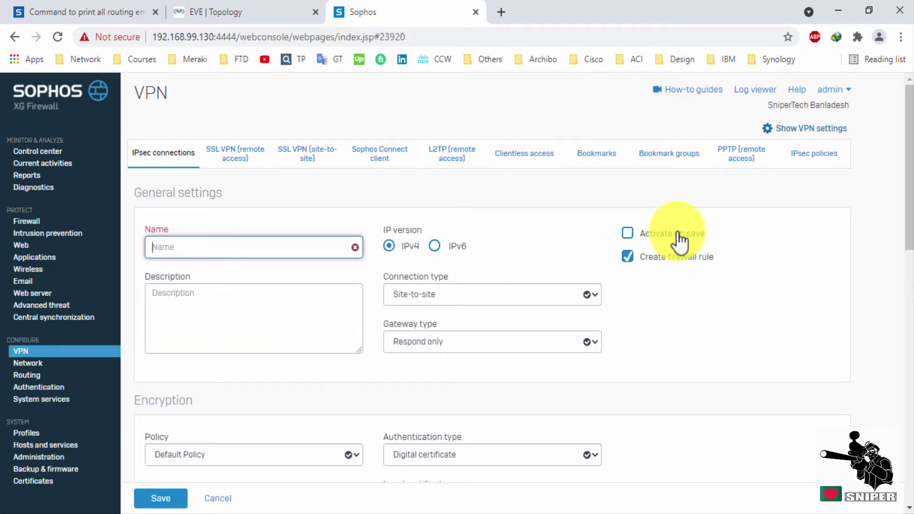
{"action": "scroll", "coordinate": [679, 280], "scroll_direction": "down", "scroll_amount": 3}
{"action": "scroll", "coordinate": [678, 273], "scroll_direction": "down", "scroll_amount": 10}
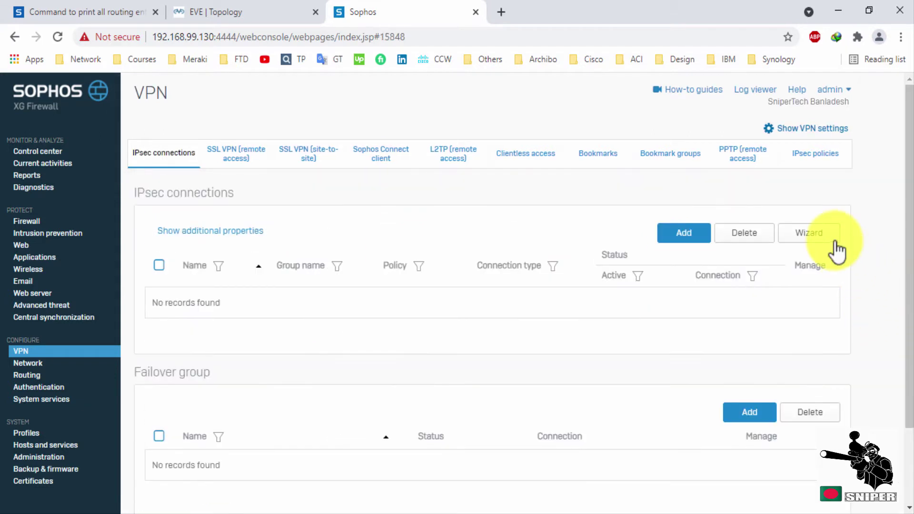
{"action": "left_click", "coordinate": [833, 244]}
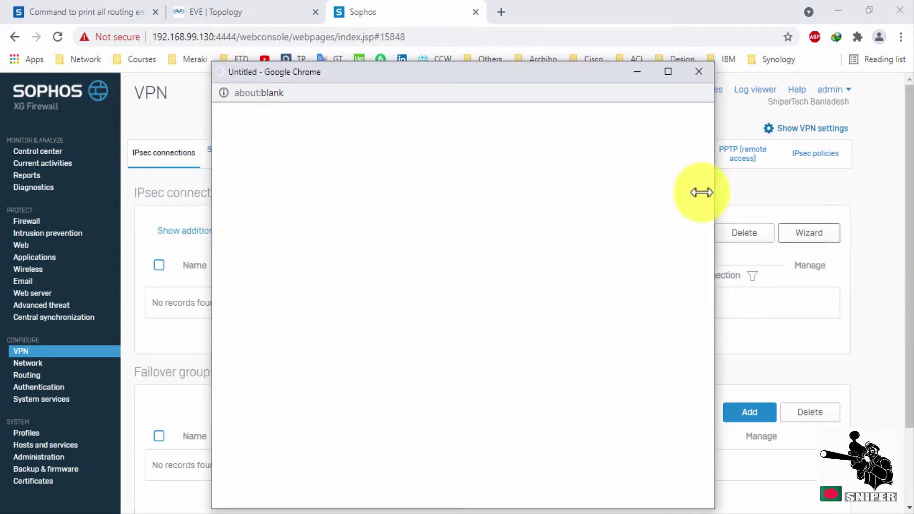
{"action": "left_click_drag", "start_coordinate": [468, 66], "coordinate": [469, 38]}
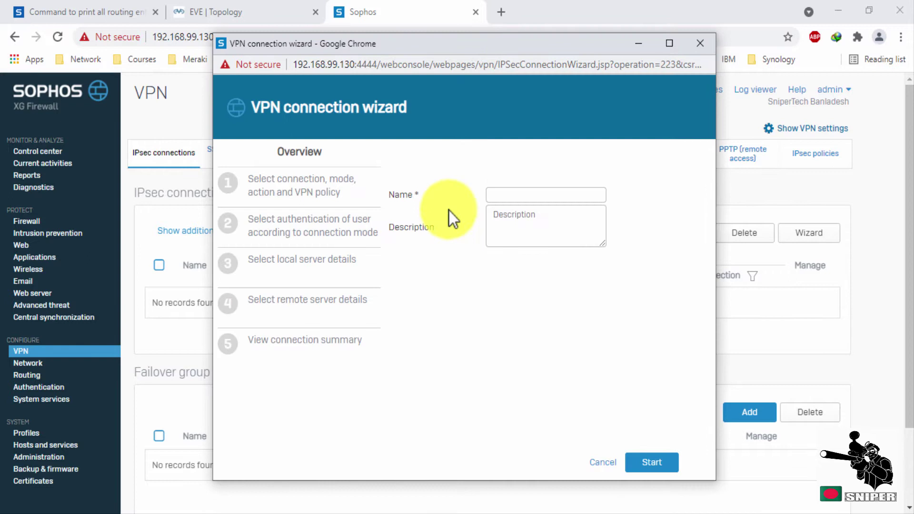
Name the connection IPSec_VPN and start the wizard.
{"action": "left_click", "coordinate": [501, 196]}
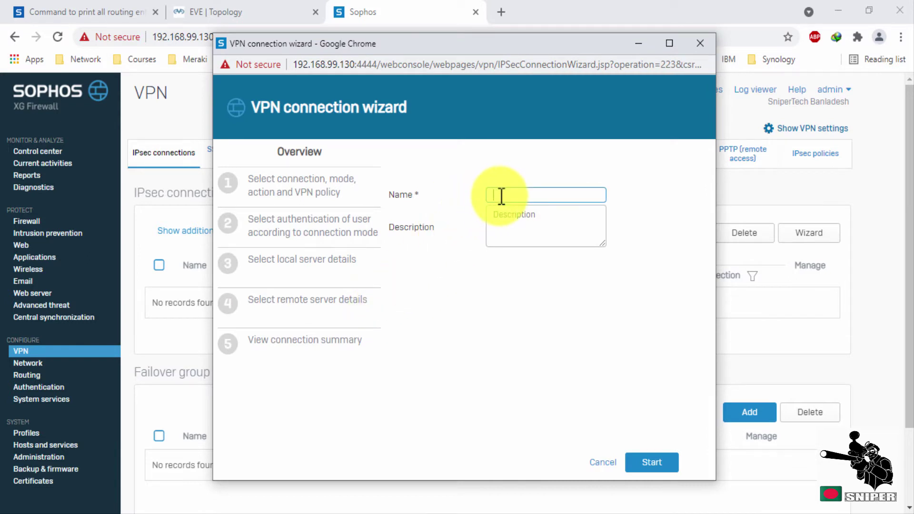
{"action": "type", "text": "VPN"}
{"action": "key", "text": "Home"}
{"action": "type", "text": "IPSec_"}
{"action": "left_click", "coordinate": [653, 462]}
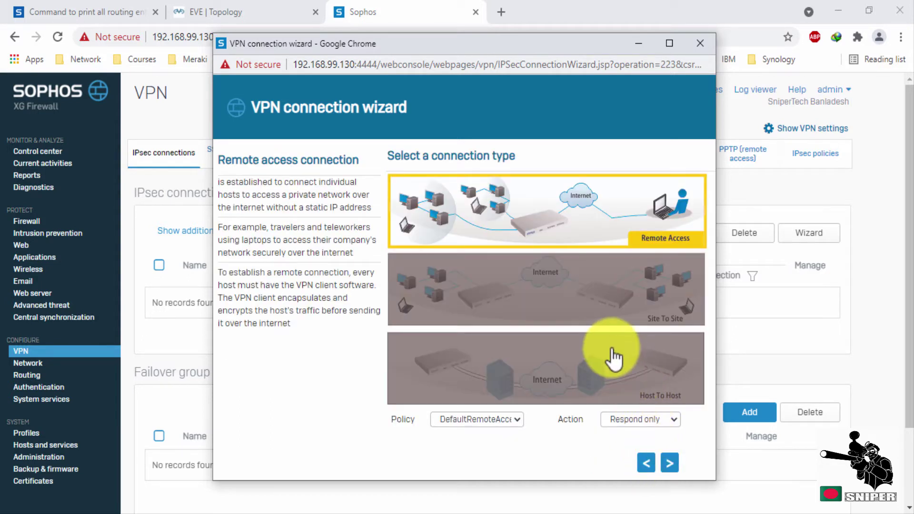
Choose Site To Site, then enter and confirm the preshared key.
{"action": "left_click", "coordinate": [652, 325]}
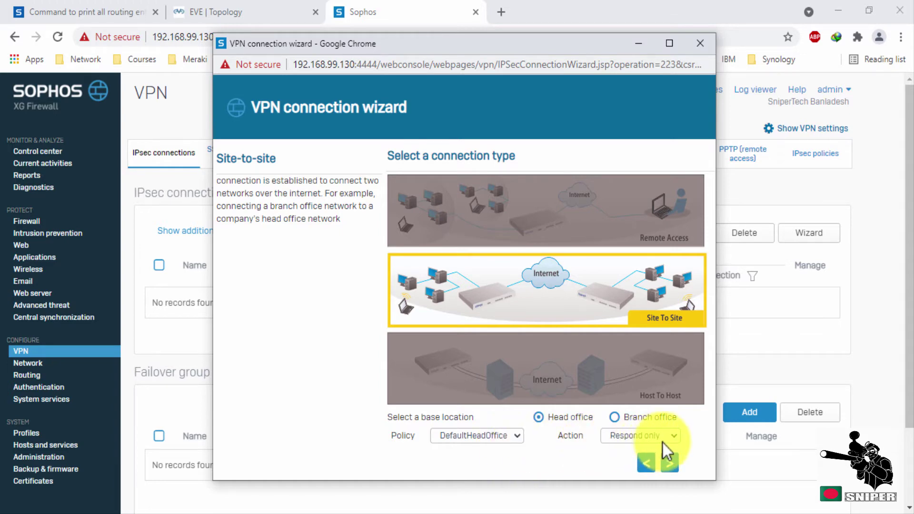
{"action": "left_click", "coordinate": [670, 463]}
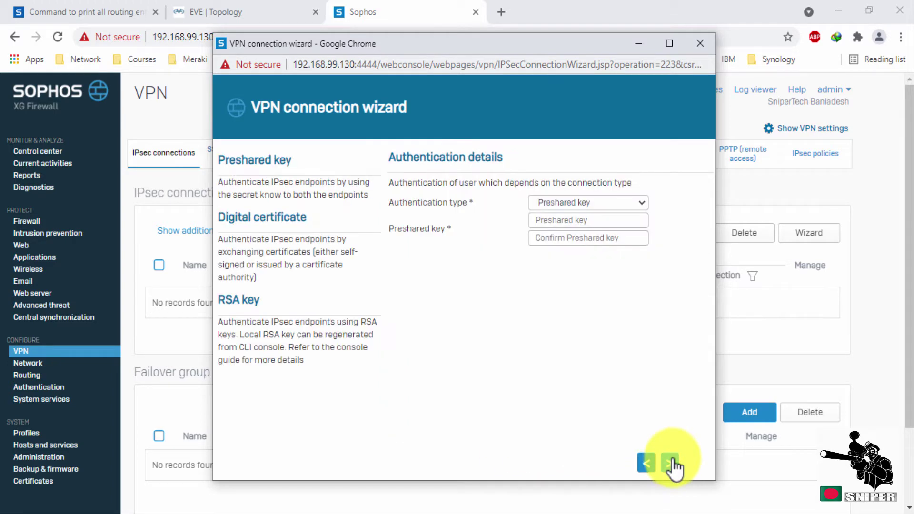
{"action": "left_click", "coordinate": [606, 220]}
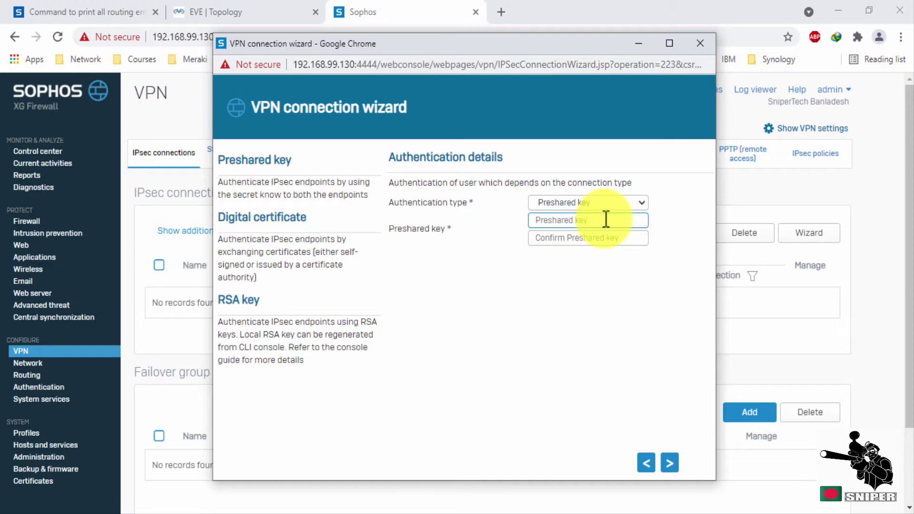
{"action": "type", "text": "123456789"}
{"action": "key", "text": "Tab"}
{"action": "type", "text": "12345"}
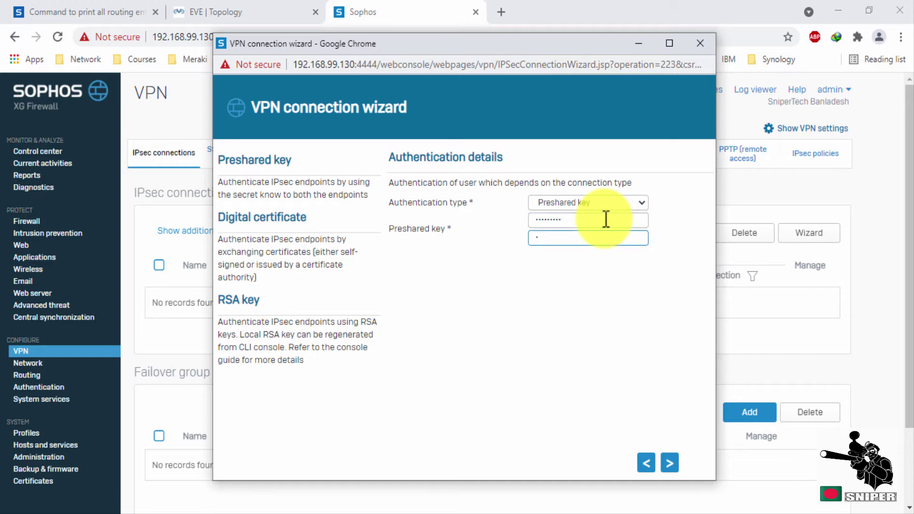
{"action": "type", "text": "6789"}
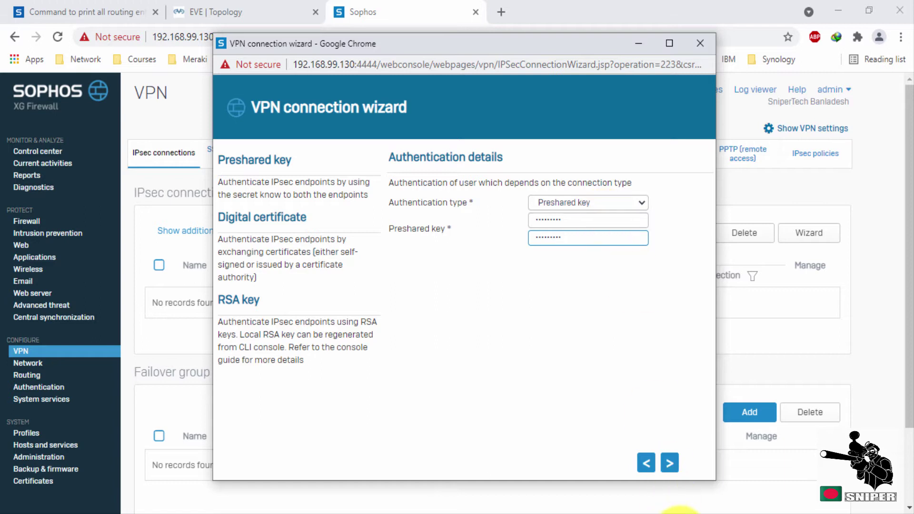
Select PortC - 203.203.203.2 as the local WAN port.
{"action": "left_click", "coordinate": [669, 463]}
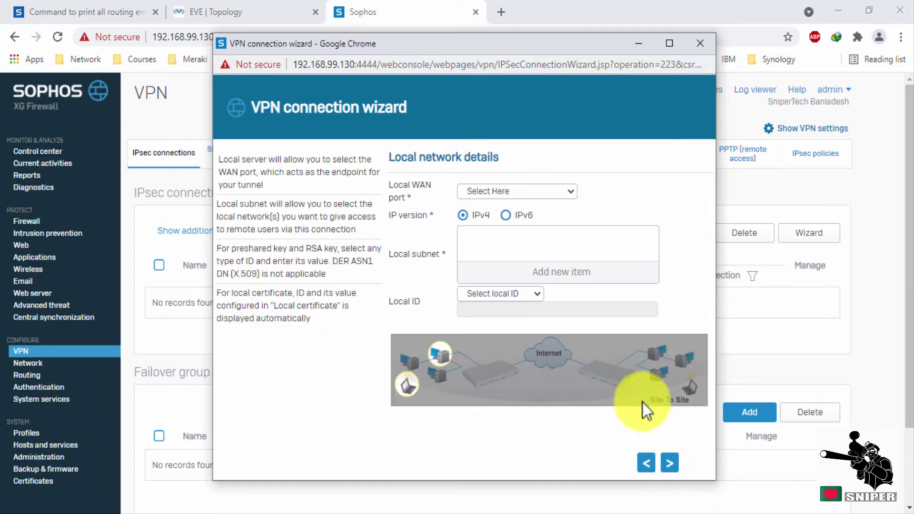
{"action": "left_click", "coordinate": [540, 192]}
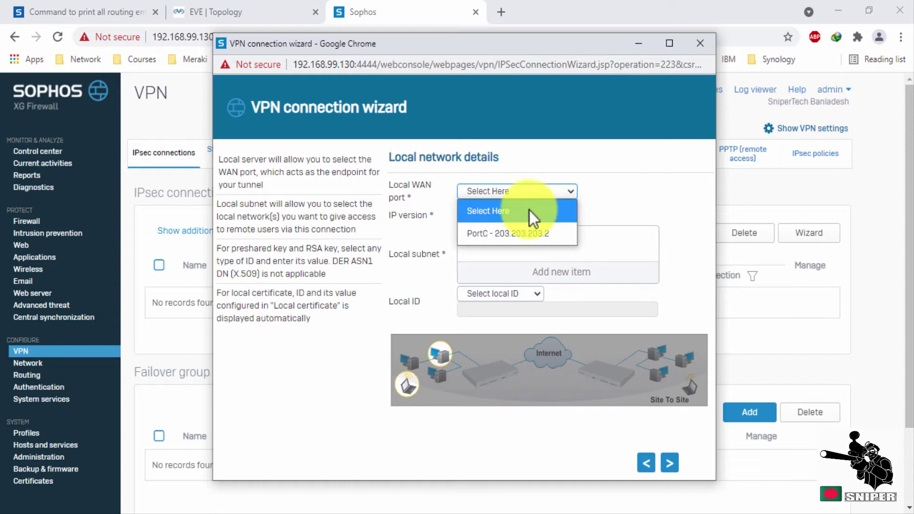
{"action": "left_click", "coordinate": [524, 231]}
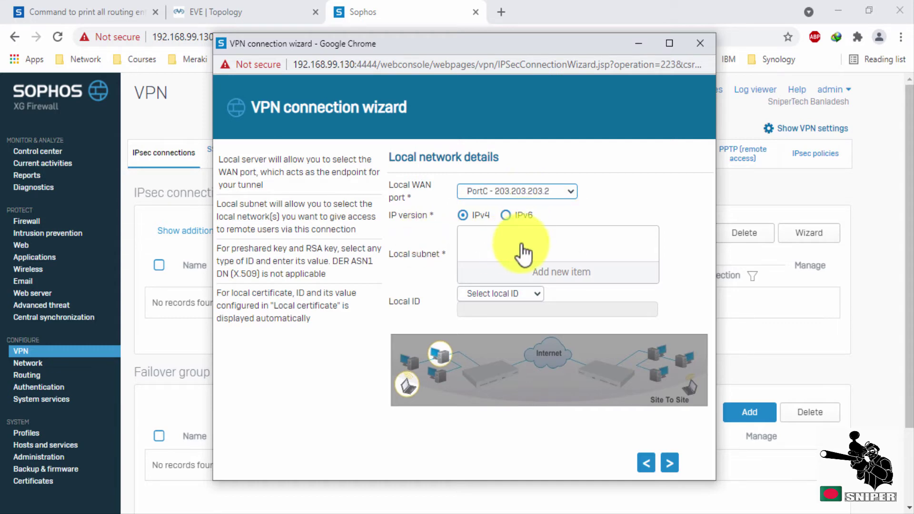
Create network object LAN_Subnet (172.16.16.0) and use it as the local subnet.
{"action": "left_click", "coordinate": [547, 273]}
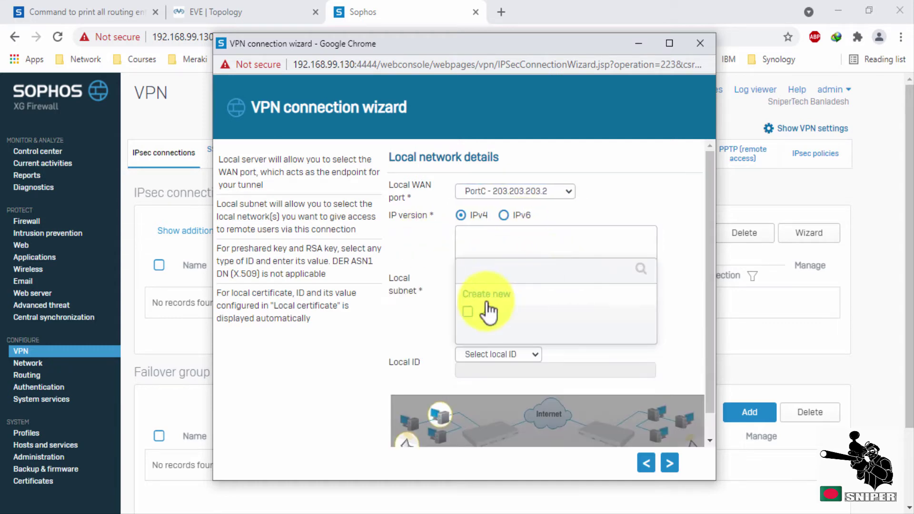
{"action": "left_click", "coordinate": [473, 311]}
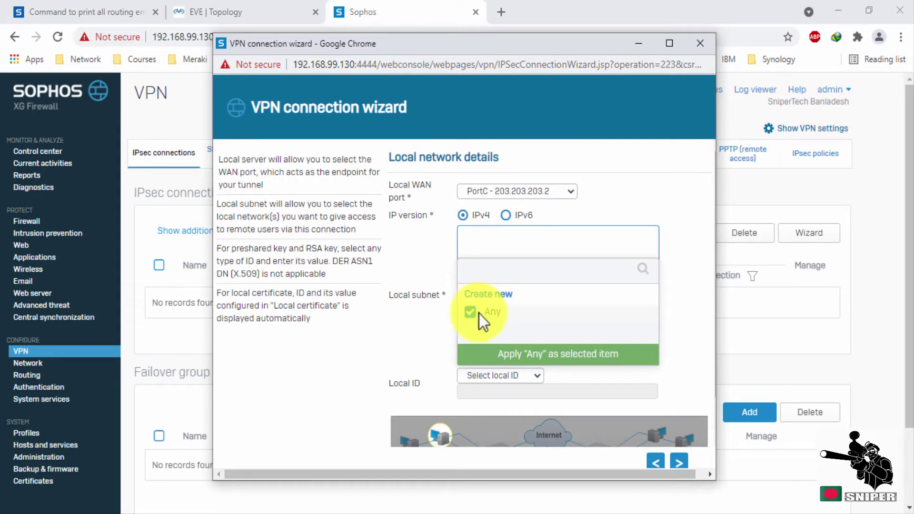
{"action": "left_click", "coordinate": [483, 296]}
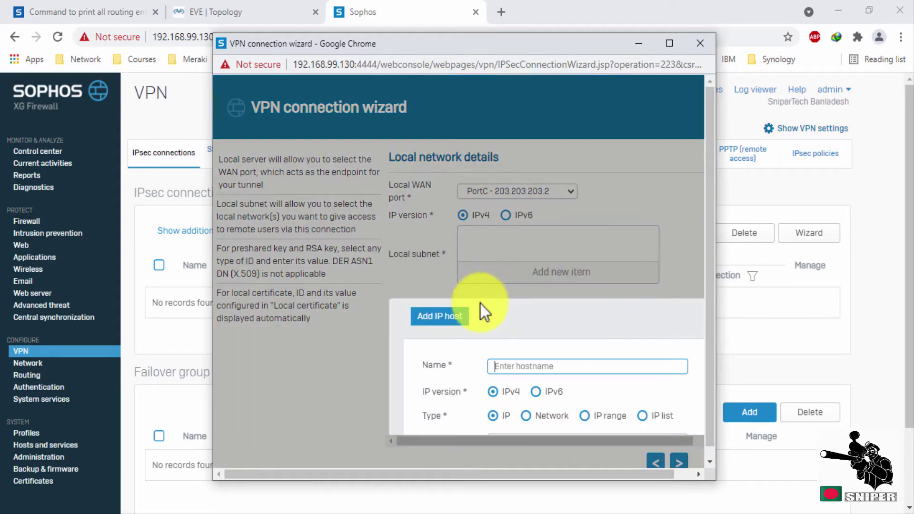
{"action": "left_click", "coordinate": [555, 419]}
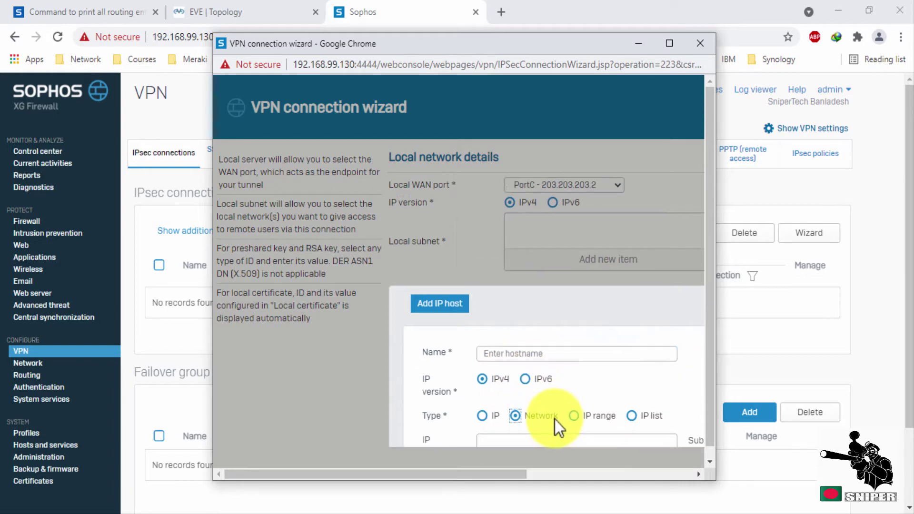
{"action": "left_click", "coordinate": [524, 353]}
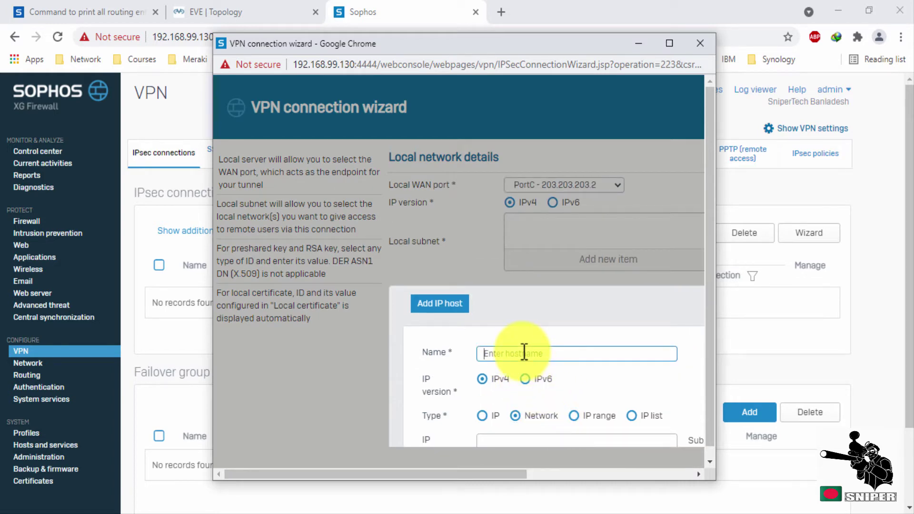
{"action": "type", "text": "LAN_Subnet"}
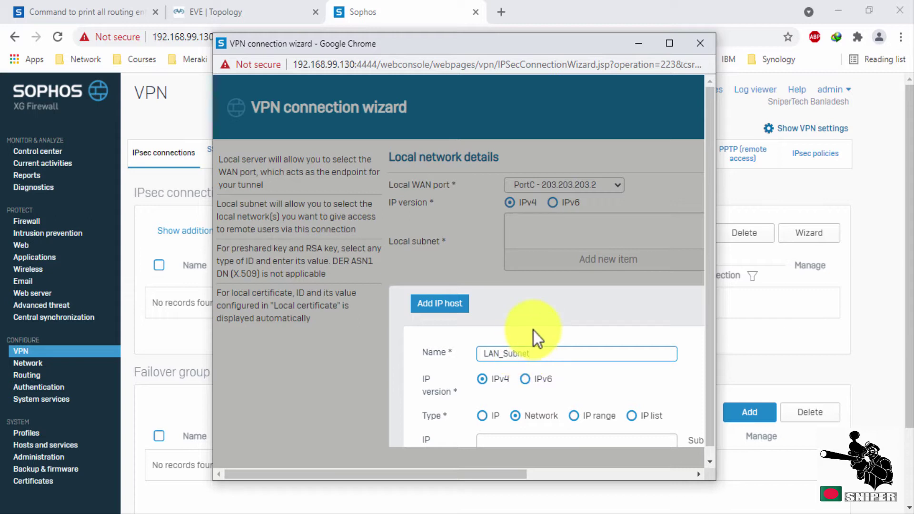
{"action": "scroll", "coordinate": [538, 343], "scroll_direction": "down", "scroll_amount": 3}
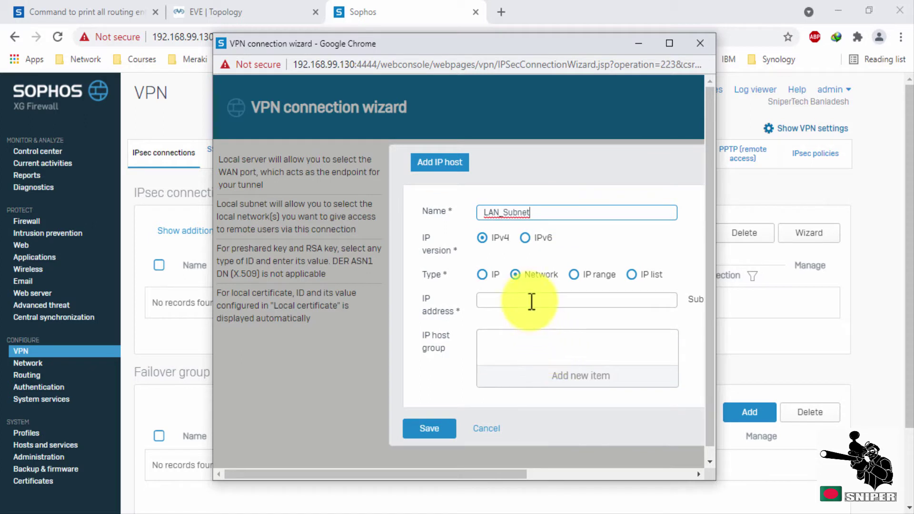
{"action": "left_click", "coordinate": [531, 301]}
{"action": "type", "text": "172."}
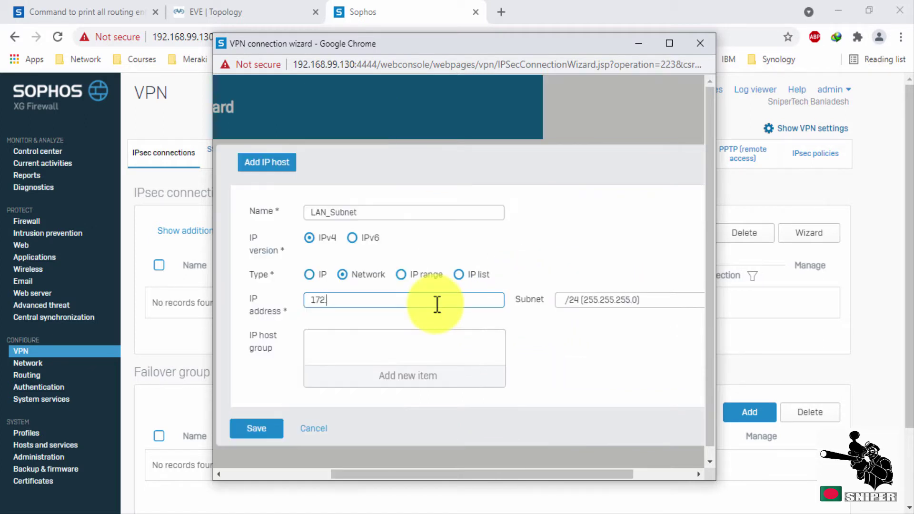
{"action": "type", "text": "16.16.0"}
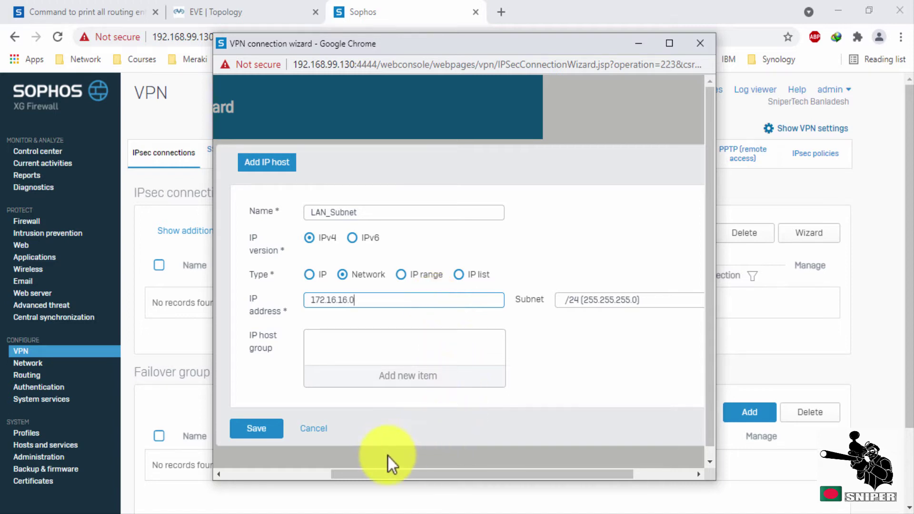
{"action": "left_click", "coordinate": [279, 431]}
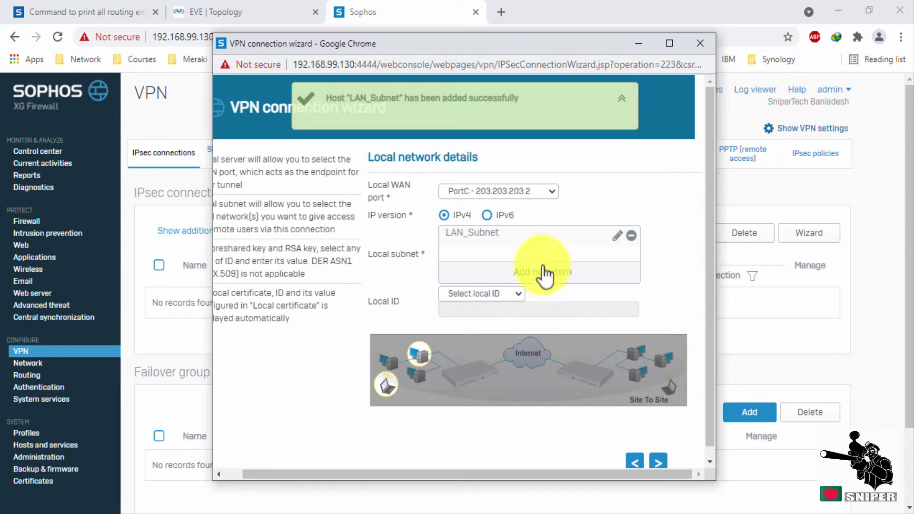
Set the local ID to IP address 203.203.203.2.
{"action": "left_click", "coordinate": [515, 298]}
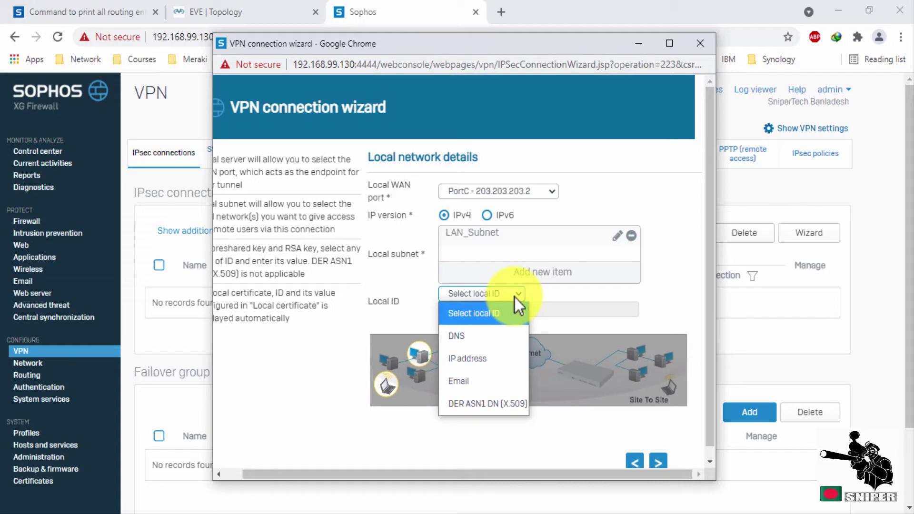
{"action": "left_click", "coordinate": [506, 364]}
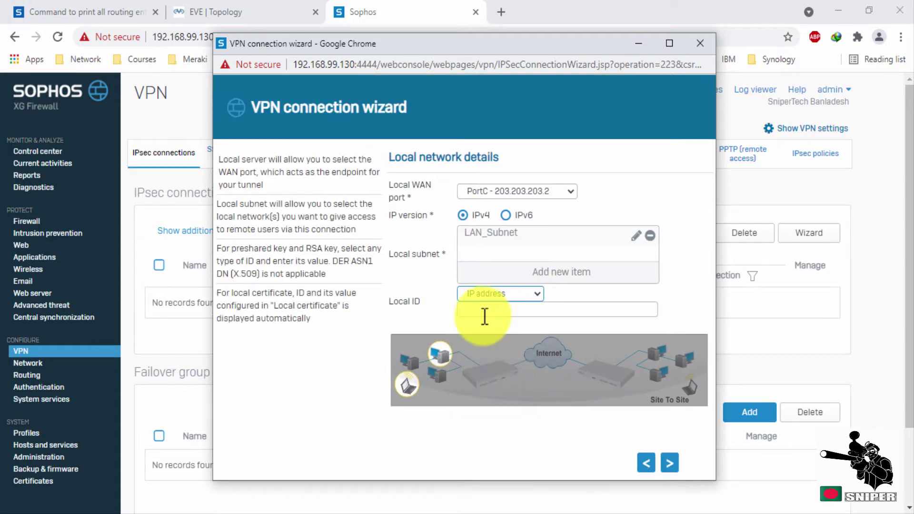
{"action": "left_click", "coordinate": [490, 310]}
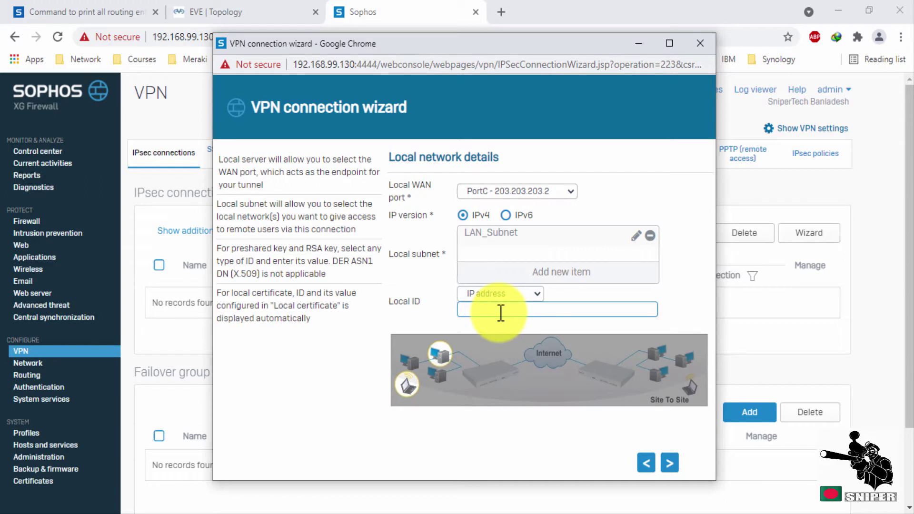
{"action": "type", "text": "203.203.203.2"}
{"action": "left_click", "coordinate": [670, 464]}
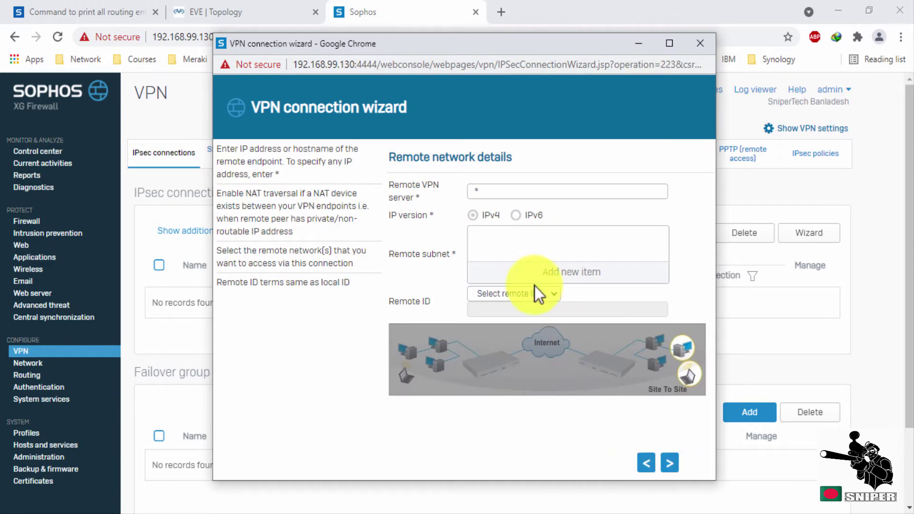
Enter remote VPN server 202.202.202.2 and start a new BR_Subnet network object.
{"action": "left_click", "coordinate": [503, 192]}
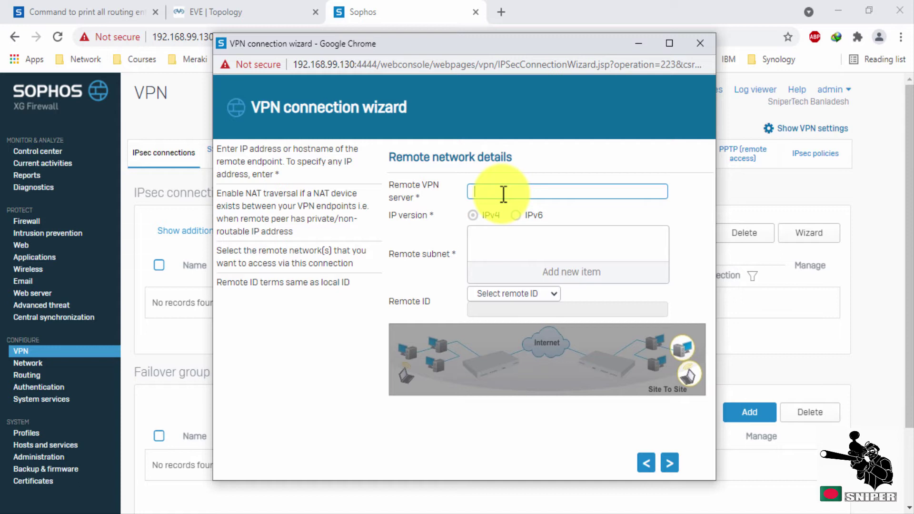
{"action": "type", "text": "202.202.202.2"}
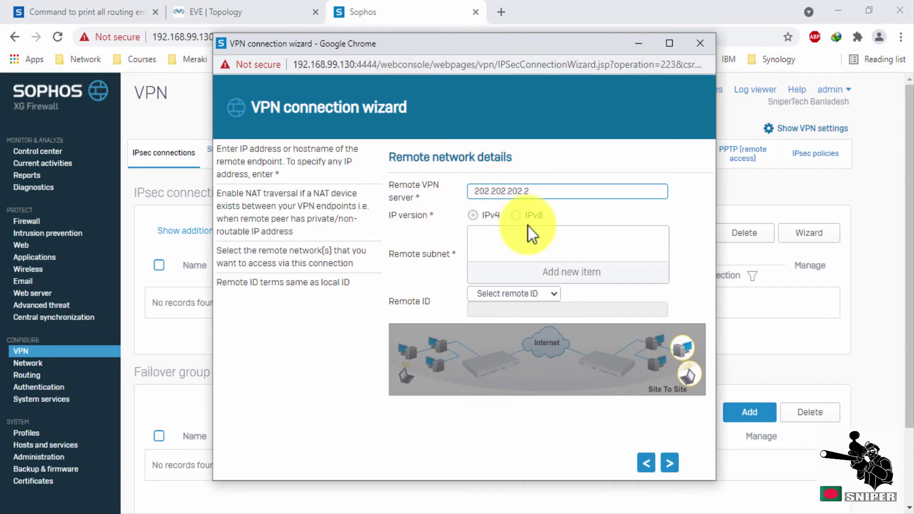
{"action": "left_click", "coordinate": [560, 272]}
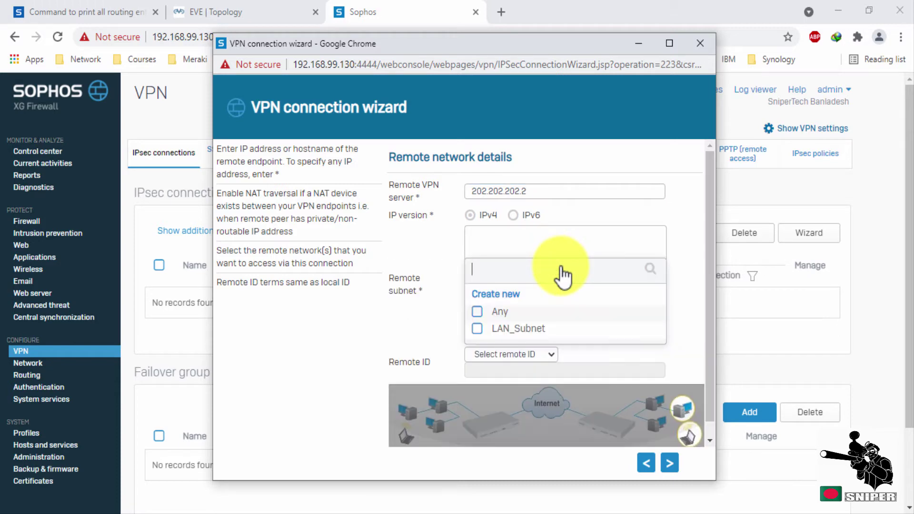
{"action": "left_click", "coordinate": [500, 295]}
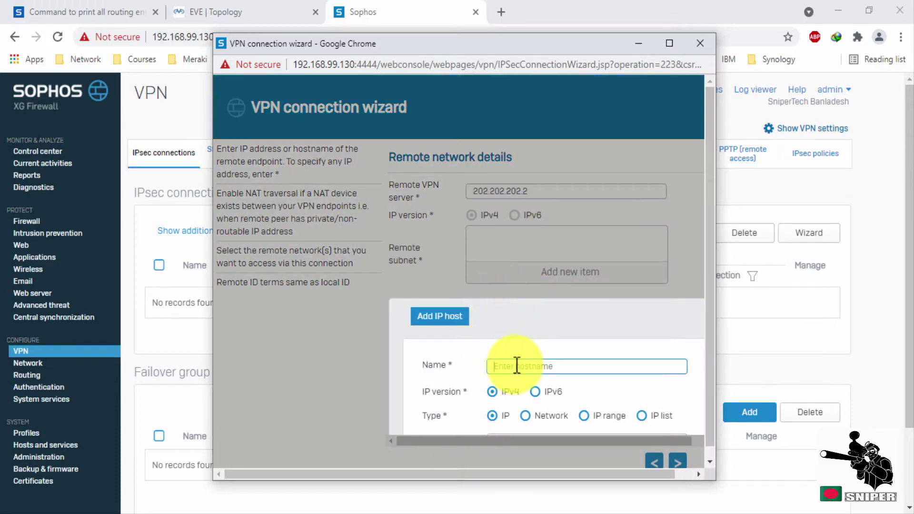
{"action": "type", "text": "BR_Subnet"}
{"action": "scroll", "coordinate": [533, 361], "scroll_direction": "down", "scroll_amount": 3}
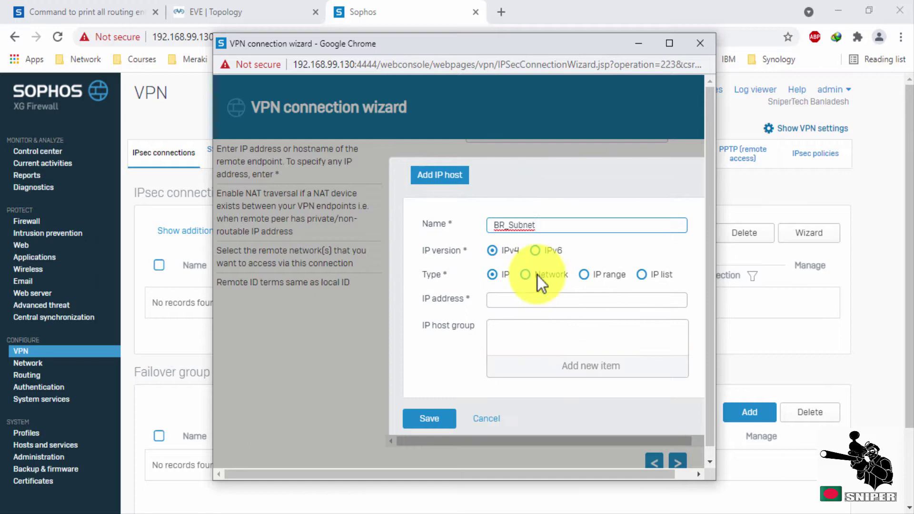
{"action": "left_click", "coordinate": [519, 285]}
Give BR_Subnet the address 172.17.17.0 and save it as the remote subnet.
{"action": "left_click", "coordinate": [523, 312]}
{"action": "type", "text": "172.16.16.0"}
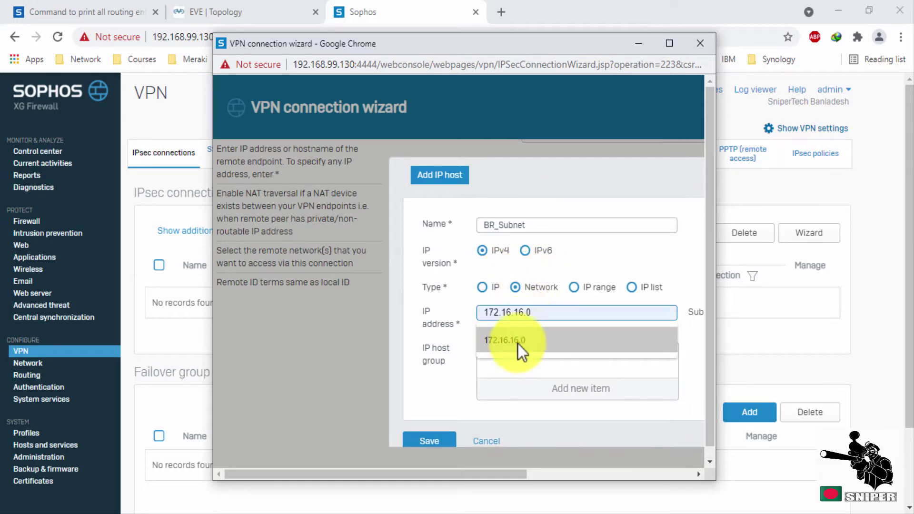
{"action": "left_click", "coordinate": [518, 341]}
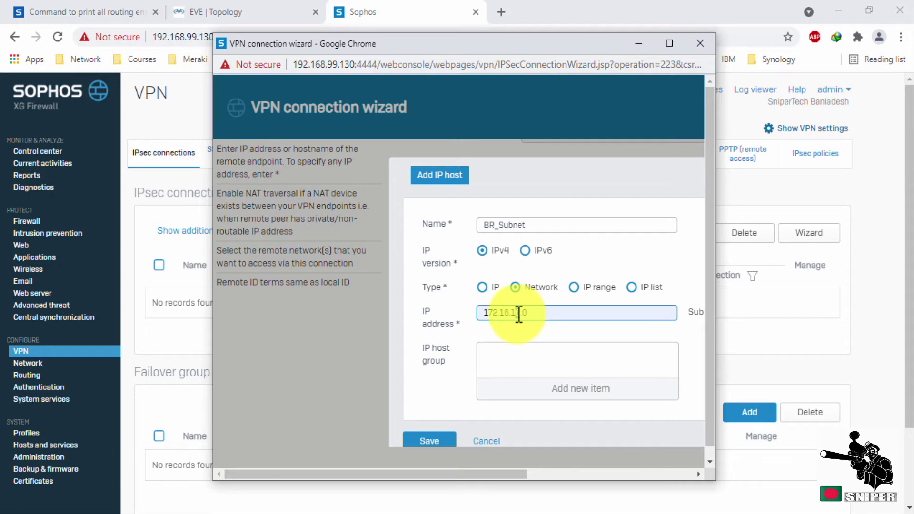
{"action": "key", "text": "BackSpace"}
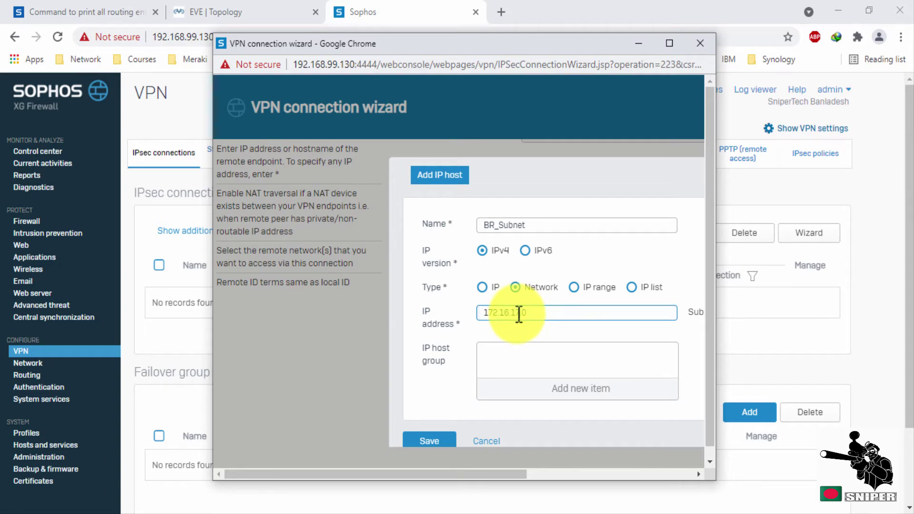
{"action": "key", "text": "Left"}
{"action": "key", "text": "Left"}
{"action": "key", "text": "BackSpace"}
{"action": "type", "text": "7"}
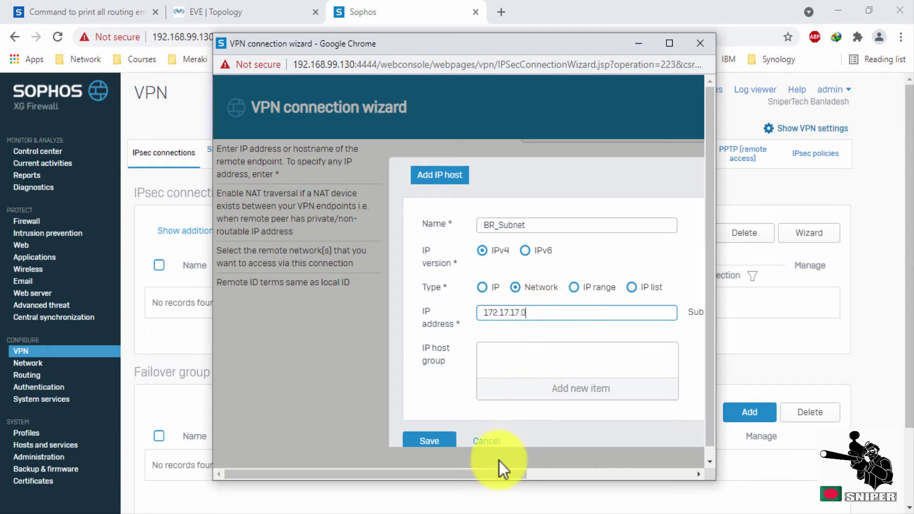
{"action": "left_click_drag", "start_coordinate": [488, 475], "coordinate": [590, 479]}
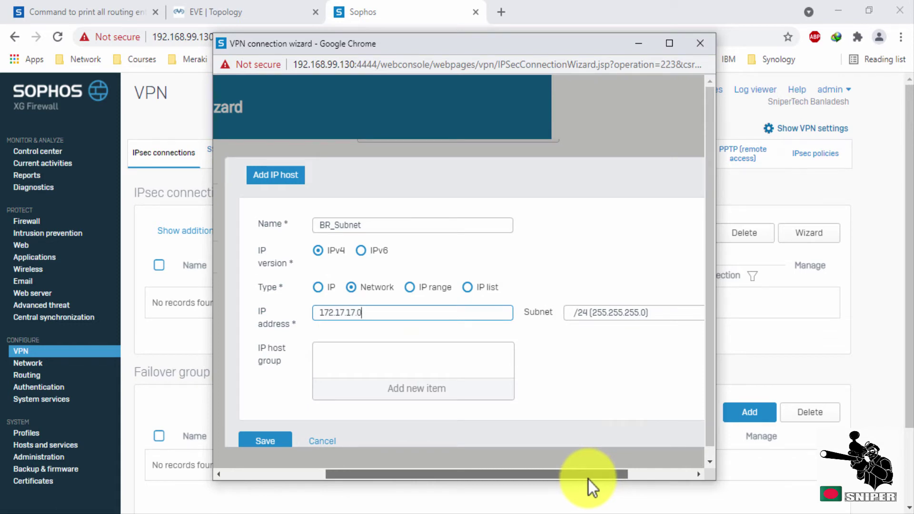
{"action": "left_click_drag", "start_coordinate": [589, 479], "coordinate": [548, 478]}
{"action": "scroll", "coordinate": [549, 390], "scroll_direction": "down", "scroll_amount": 2}
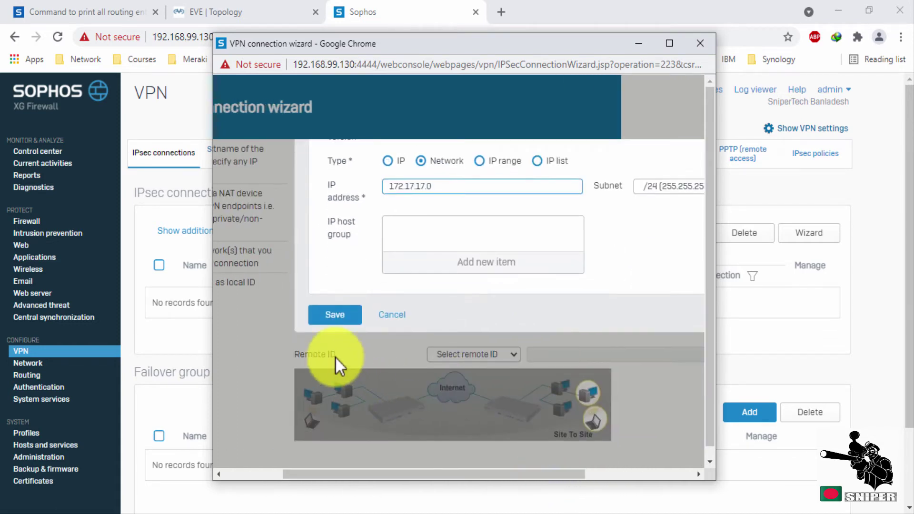
{"action": "left_click", "coordinate": [348, 317]}
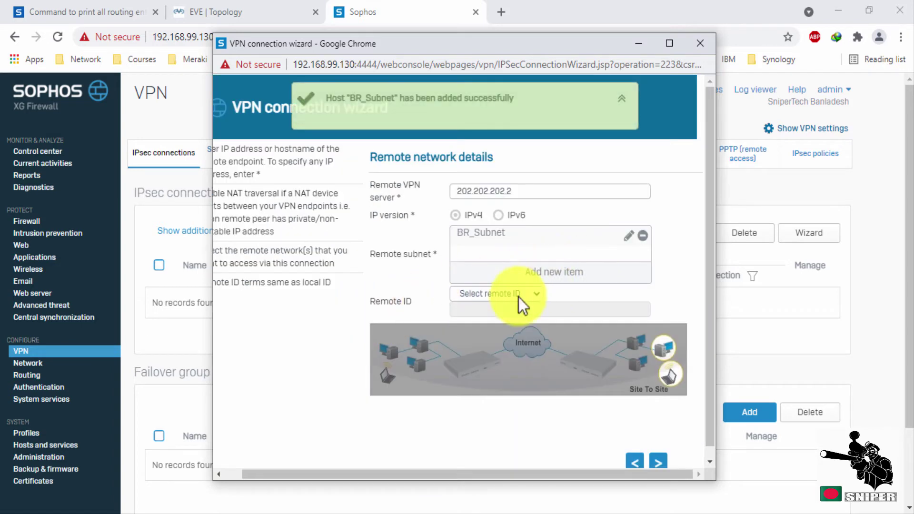
Set the remote ID to IP address 202.202.202.2.
{"action": "left_click", "coordinate": [539, 295]}
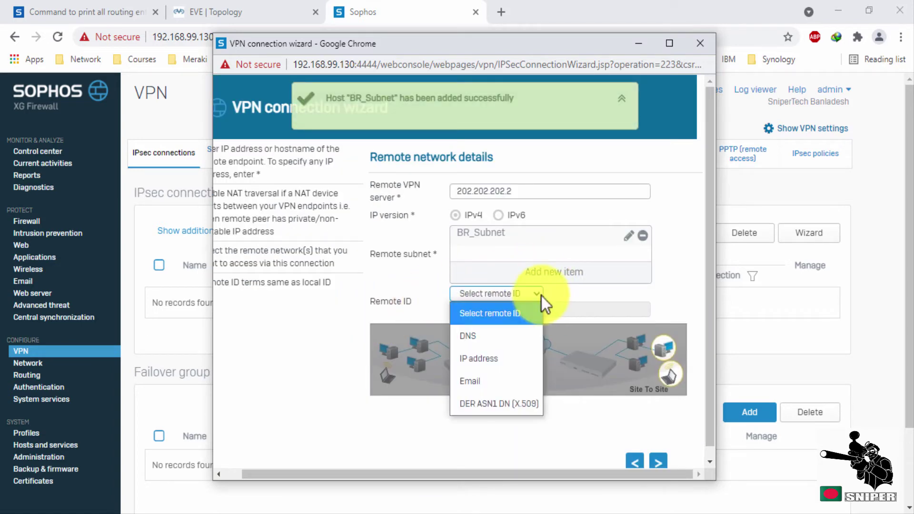
{"action": "left_click", "coordinate": [512, 360]}
{"action": "left_click", "coordinate": [524, 192]}
{"action": "left_click_drag", "start_coordinate": [524, 192], "coordinate": [474, 192]}
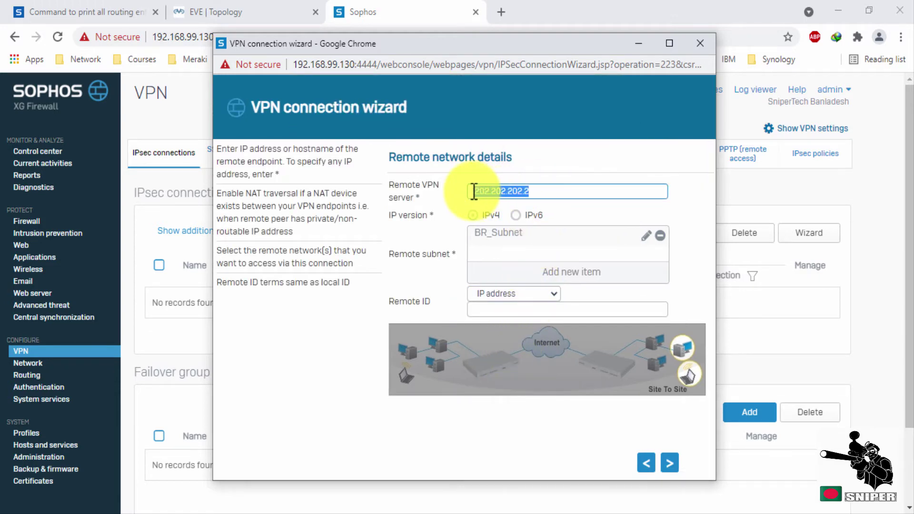
{"action": "key", "text": "ctrl+c"}
{"action": "left_click", "coordinate": [526, 307]}
{"action": "key", "text": "ctrl+v"}
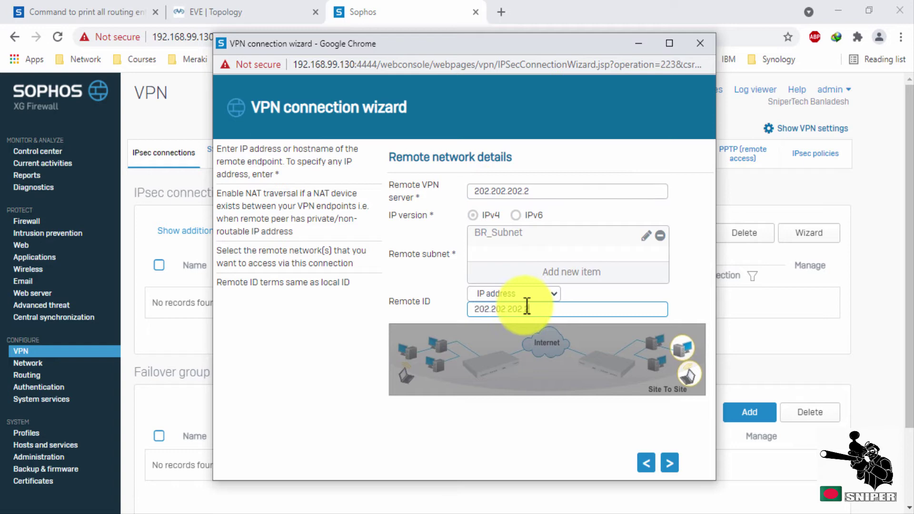
{"action": "left_click", "coordinate": [669, 466]}
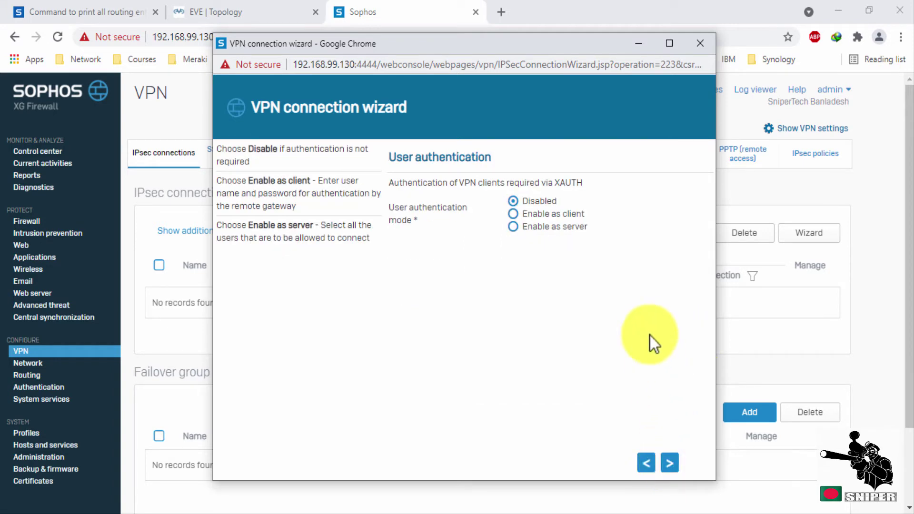
Keep user authentication disabled and finish the wizard from the summary.
{"action": "left_click", "coordinate": [671, 464]}
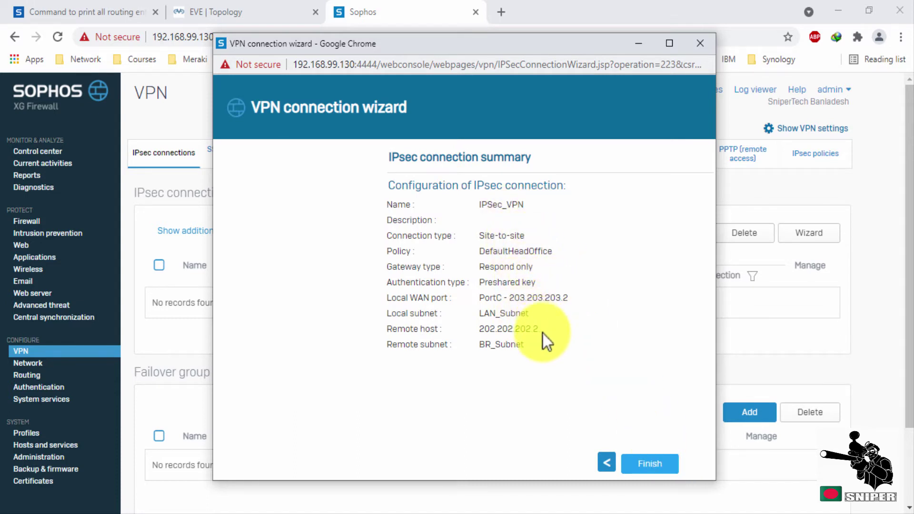
{"action": "left_click", "coordinate": [650, 466]}
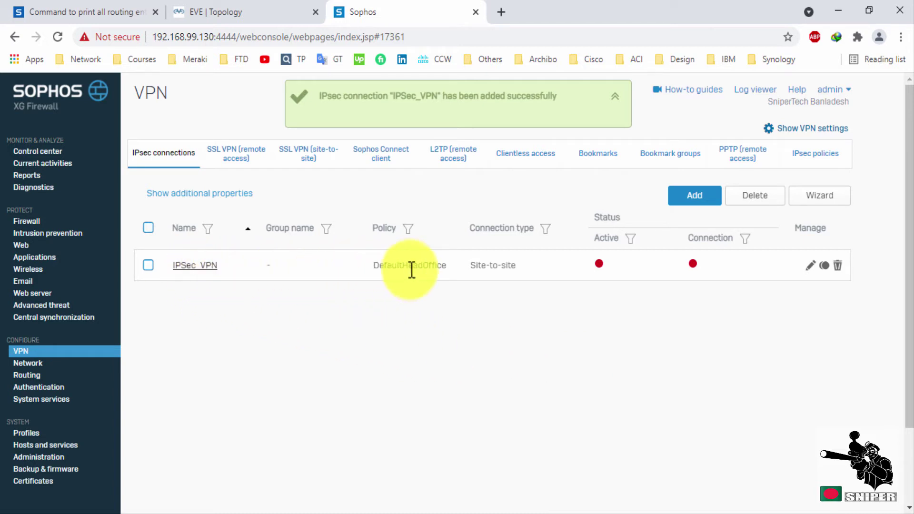
Enable 'Create firewall rule' on the IPSec_VPN connection and save it.
{"action": "left_click", "coordinate": [692, 264]}
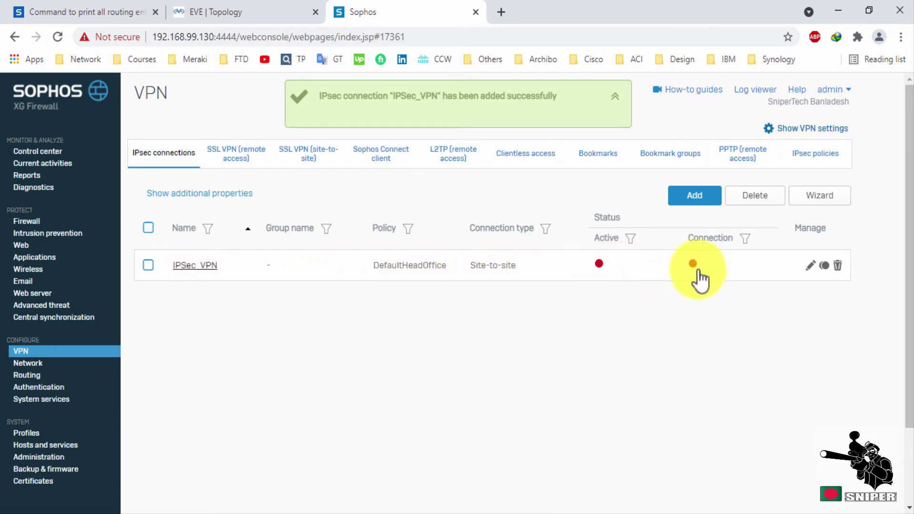
{"action": "left_click", "coordinate": [808, 267]}
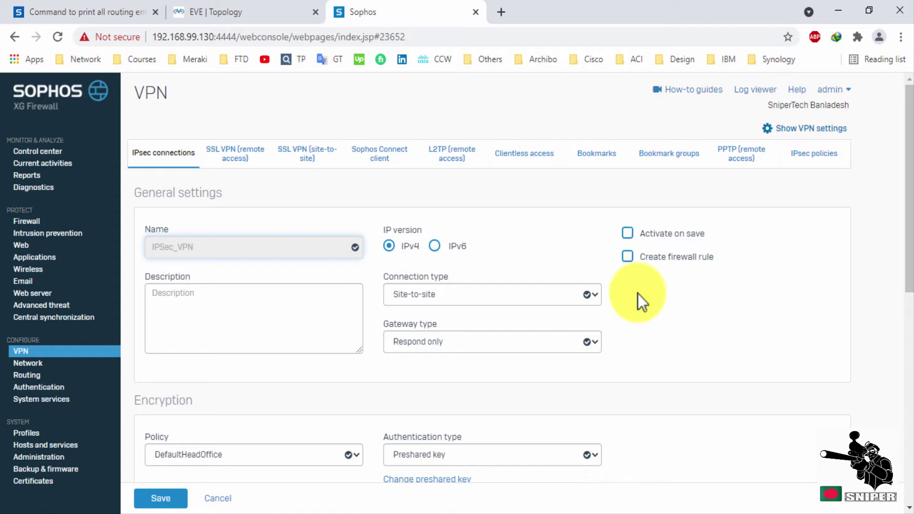
{"action": "scroll", "coordinate": [639, 304], "scroll_direction": "down", "scroll_amount": 2}
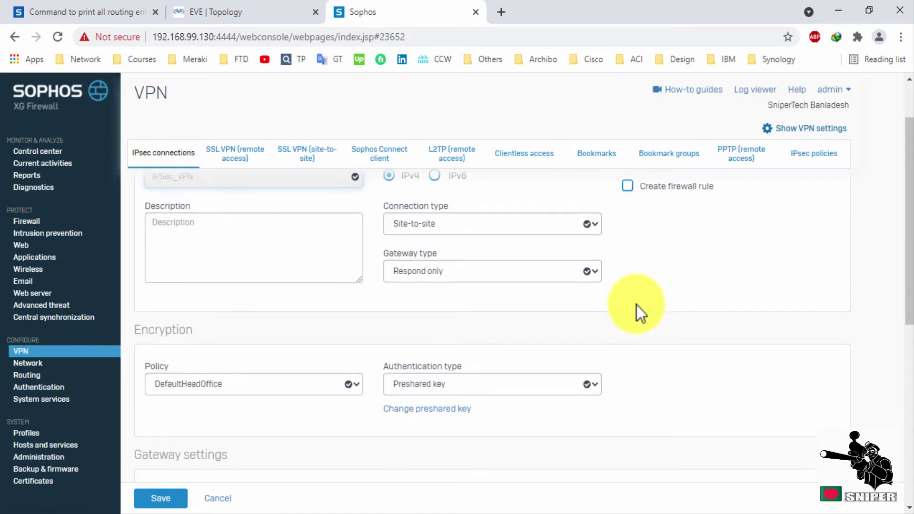
{"action": "scroll", "coordinate": [459, 393], "scroll_direction": "down", "scroll_amount": 5}
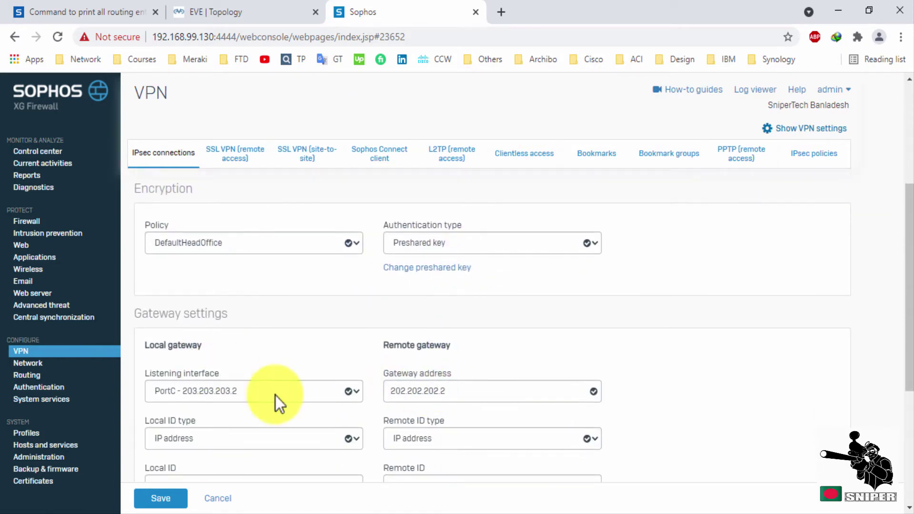
{"action": "scroll", "coordinate": [510, 369], "scroll_direction": "down", "scroll_amount": 2}
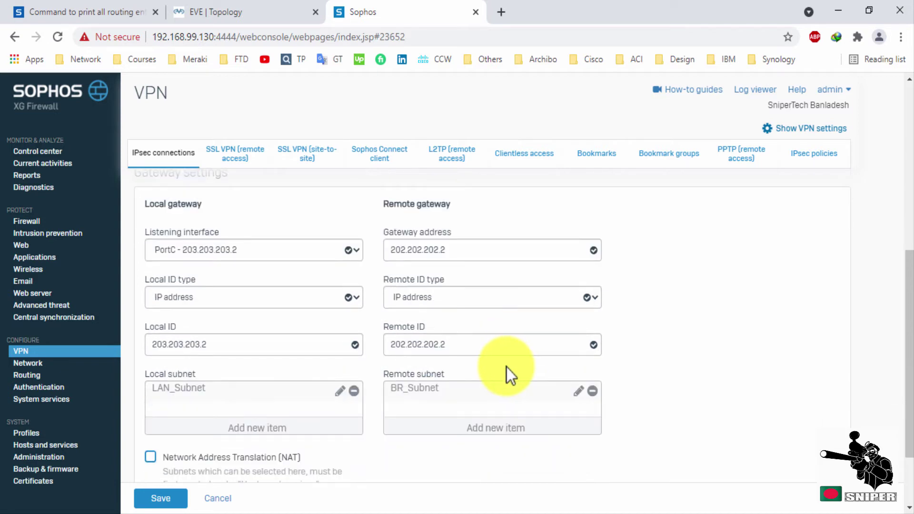
{"action": "scroll", "coordinate": [479, 363], "scroll_direction": "down", "scroll_amount": 2}
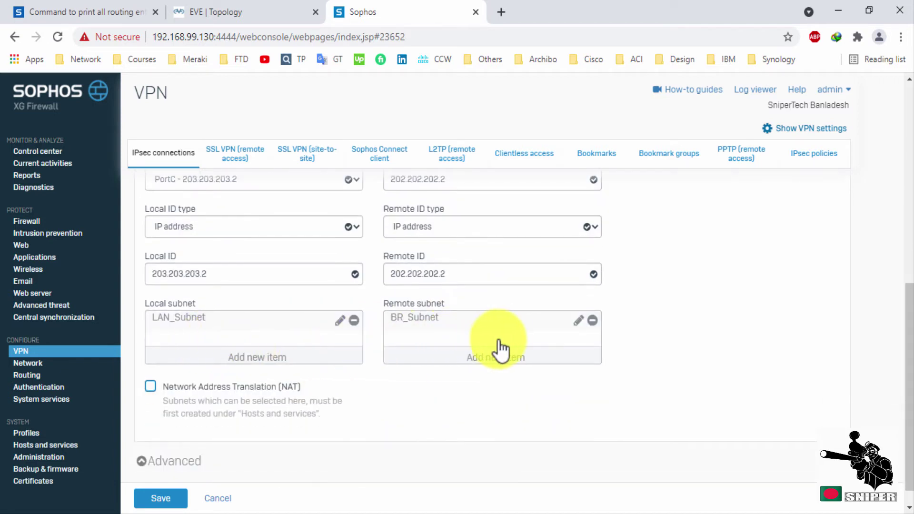
{"action": "scroll", "coordinate": [428, 348], "scroll_direction": "down", "scroll_amount": 1}
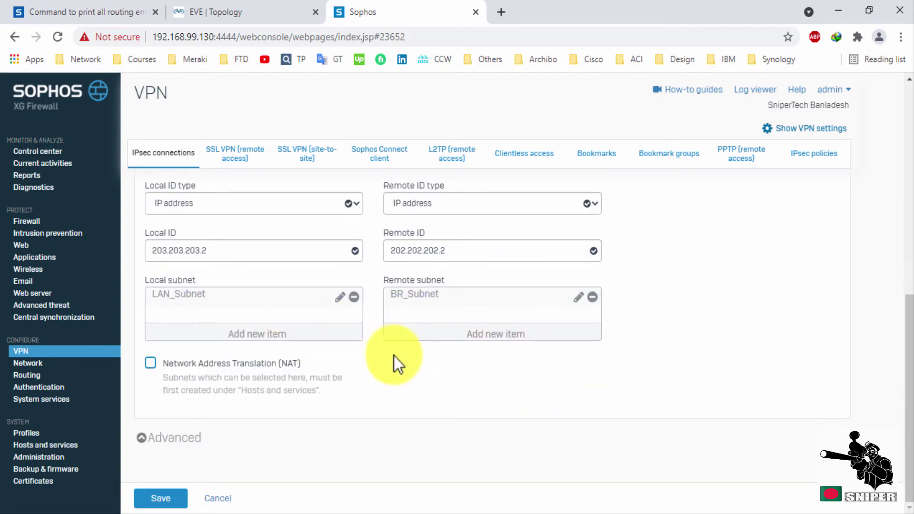
{"action": "scroll", "coordinate": [394, 355], "scroll_direction": "up", "scroll_amount": 3}
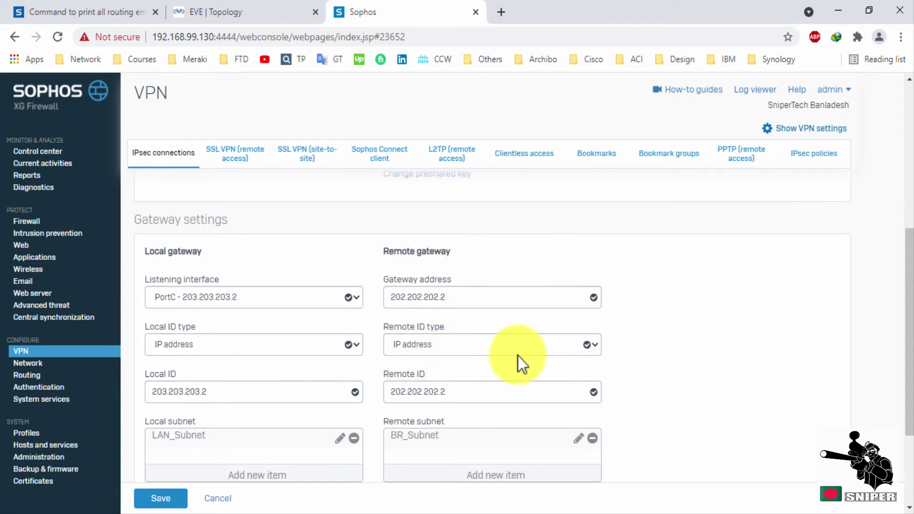
{"action": "scroll", "coordinate": [527, 356], "scroll_direction": "up", "scroll_amount": 6}
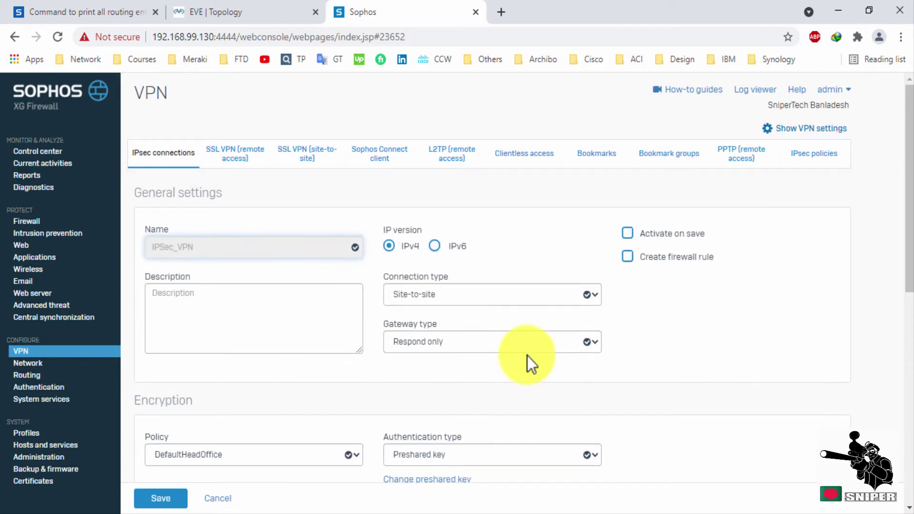
{"action": "left_click", "coordinate": [628, 260]}
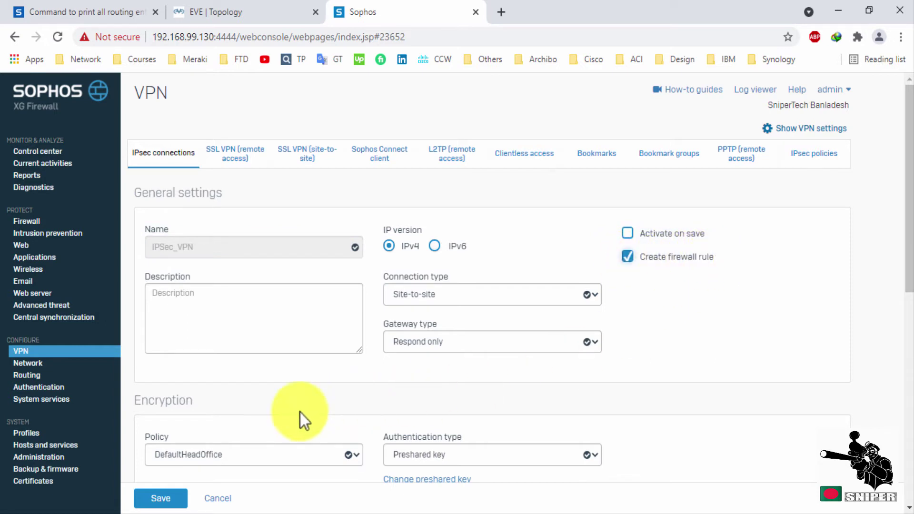
{"action": "left_click", "coordinate": [169, 498]}
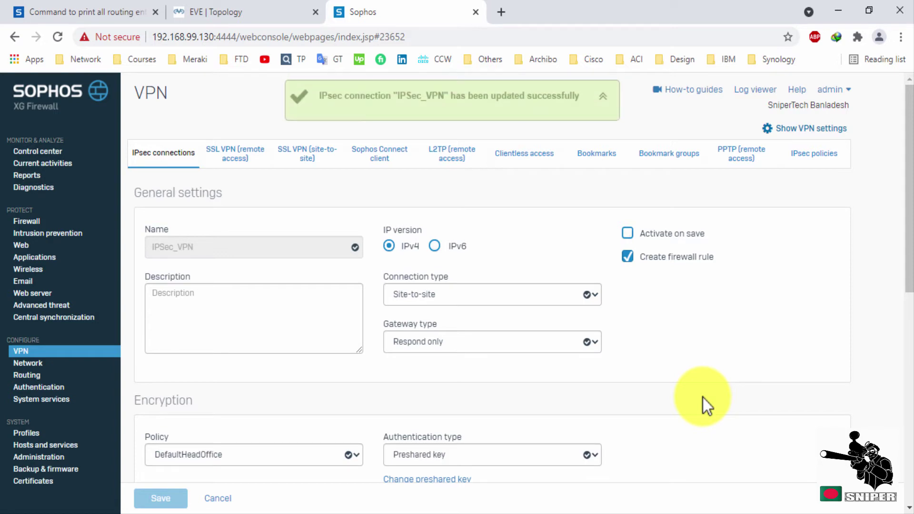
Check the firewall rules for the new IPSec_VPN rule, then return to IPsec connections.
{"action": "left_click", "coordinate": [35, 221]}
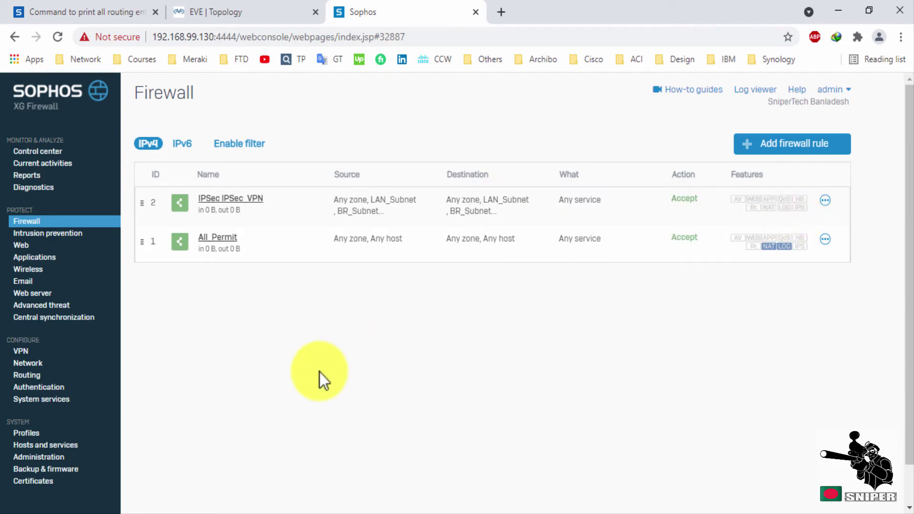
{"action": "left_click", "coordinate": [36, 356]}
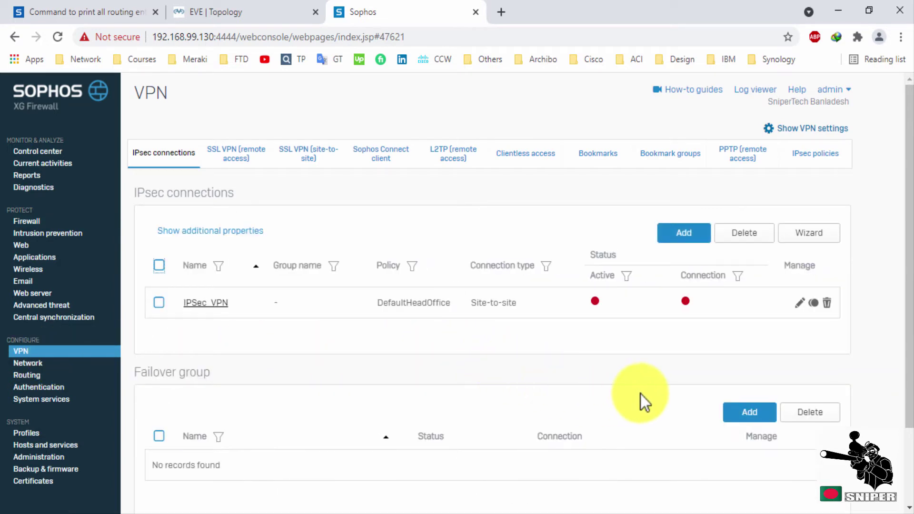
Duplicate the DefaultBranchOffice policy from the IPsec policies list.
{"action": "left_click", "coordinate": [818, 166]}
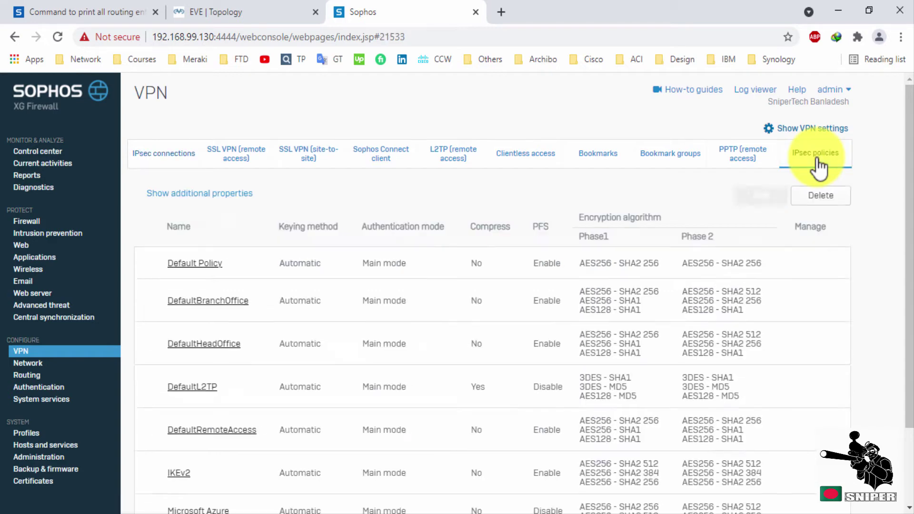
{"action": "scroll", "coordinate": [224, 272], "scroll_direction": "down", "scroll_amount": 2}
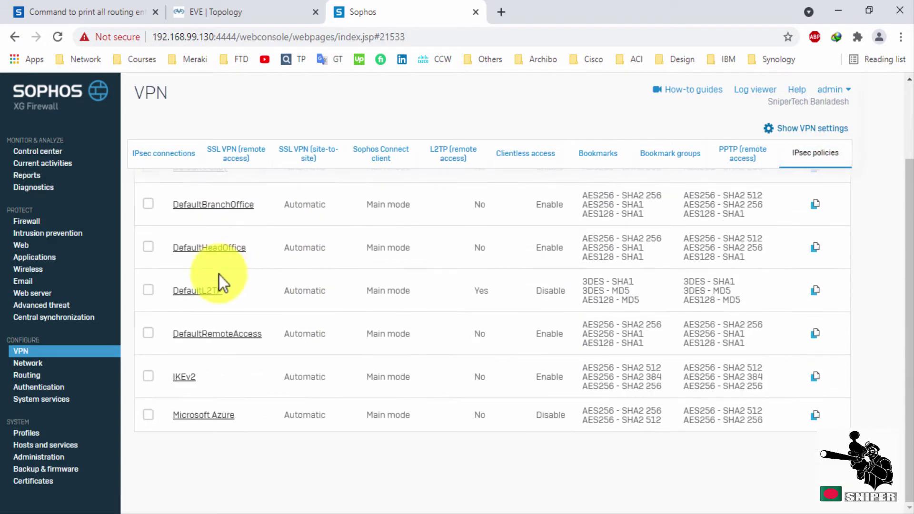
{"action": "scroll", "coordinate": [211, 381], "scroll_direction": "up", "scroll_amount": 2}
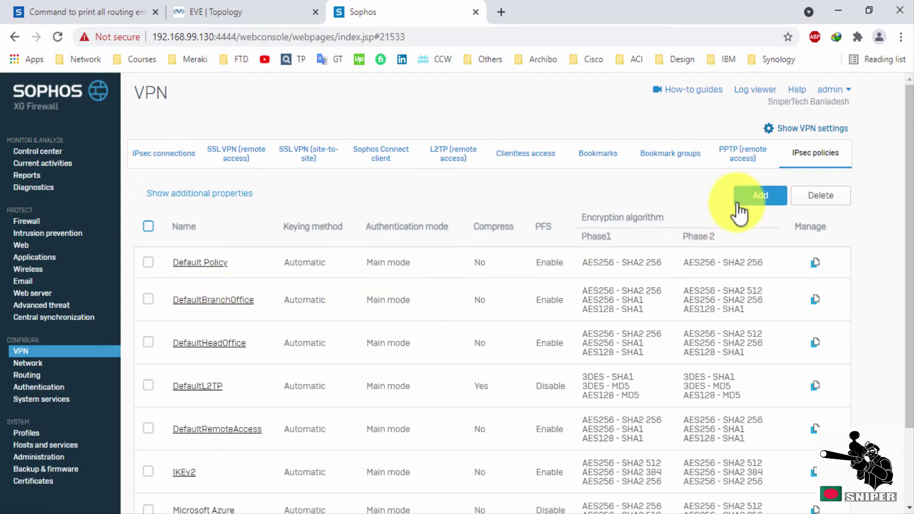
{"action": "left_click", "coordinate": [816, 301]}
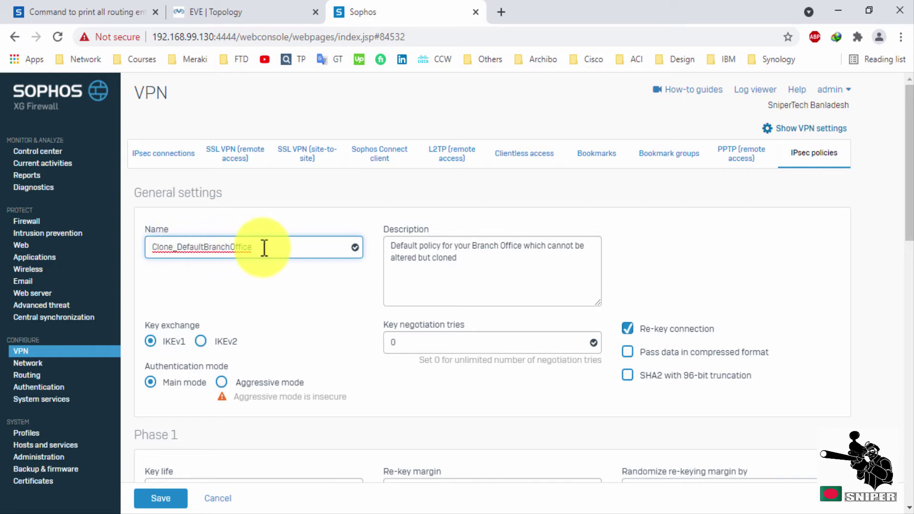
Rename the cloned policy to Cisco_Router.
{"action": "left_click_drag", "start_coordinate": [264, 247], "coordinate": [129, 252]}
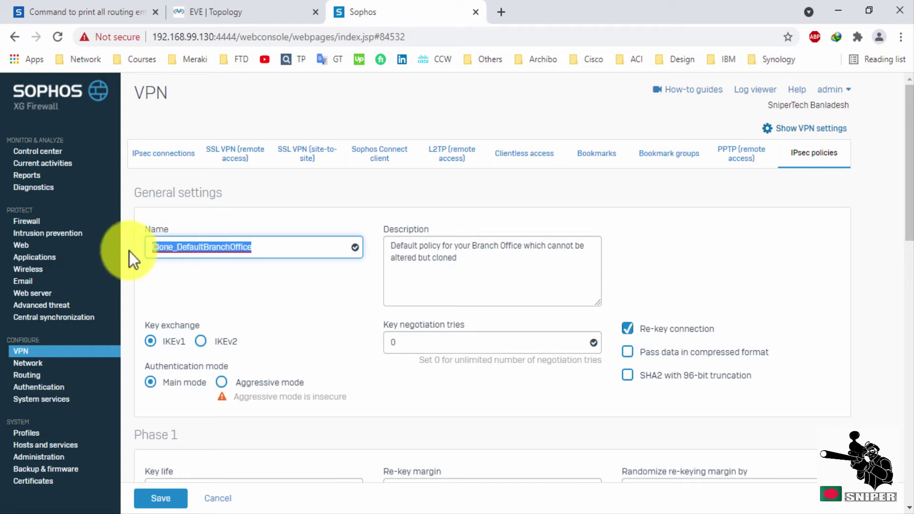
{"action": "type", "text": "Cisco"}
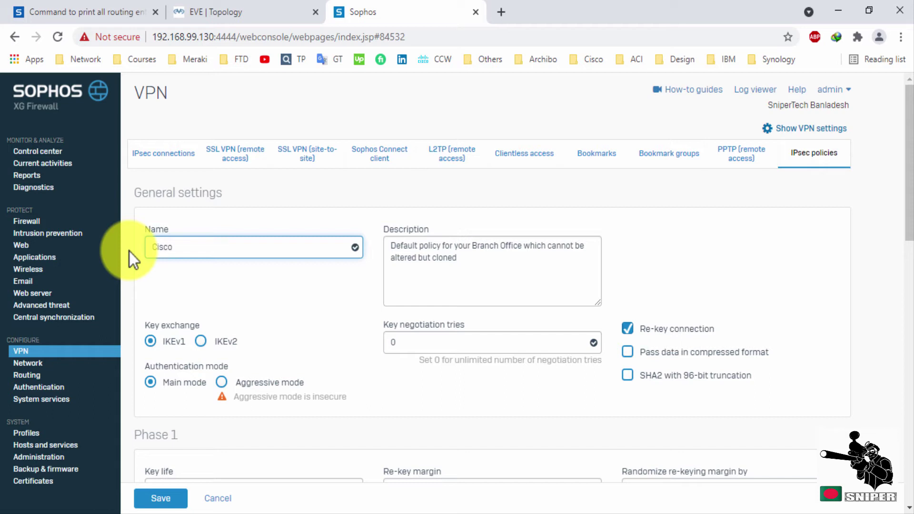
{"action": "type", "text": "-ROuter"}
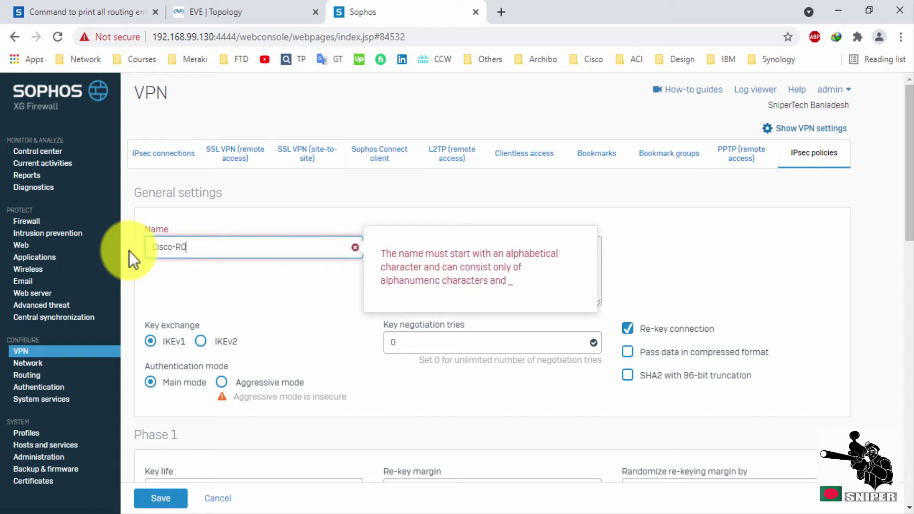
{"action": "key", "text": "Left"}
{"action": "key", "text": "Left"}
{"action": "key", "text": "Left"}
{"action": "key", "text": "Left"}
{"action": "key", "text": "BackSpace"}
{"action": "type", "text": "o"}
{"action": "key", "text": "Left"}
{"action": "key", "text": "Left"}
{"action": "key", "text": "BackSpace"}
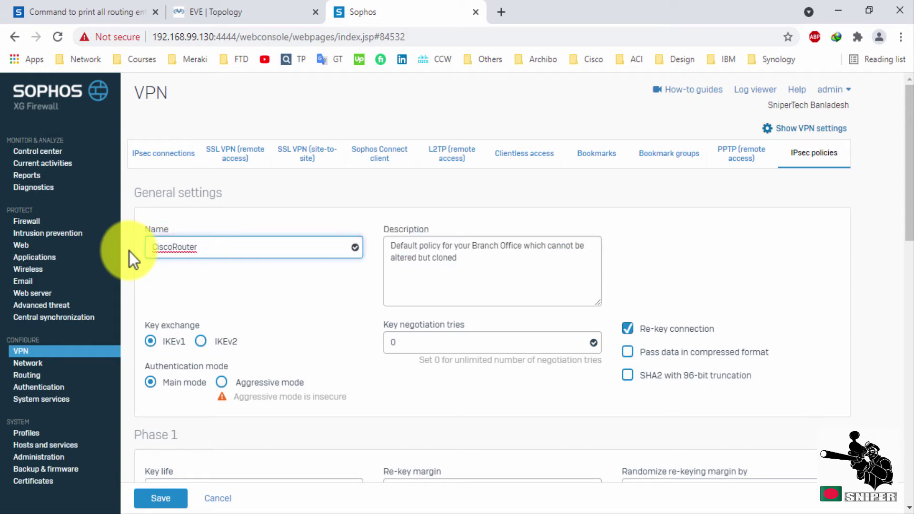
{"action": "type", "text": "_"}
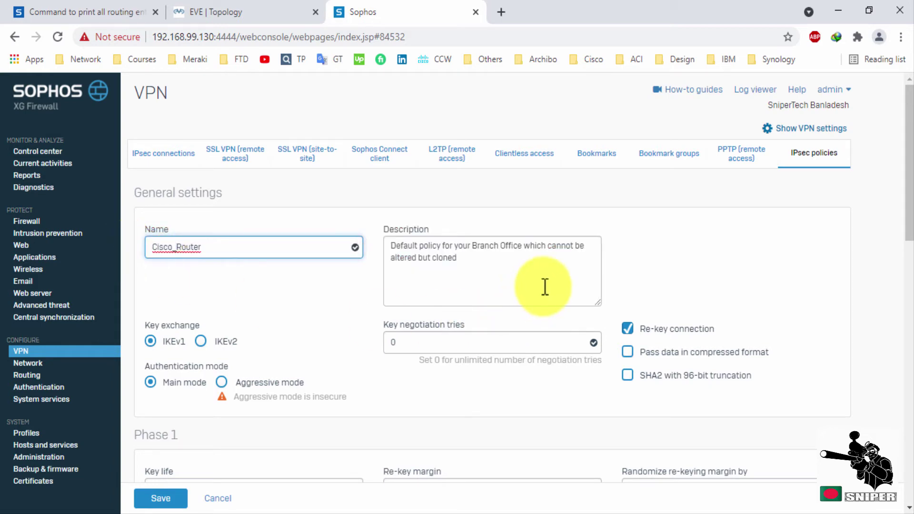
Set Phase 1 key life to 86400 seconds and re-key margin to 120.
{"action": "scroll", "coordinate": [545, 286], "scroll_direction": "down", "scroll_amount": 1}
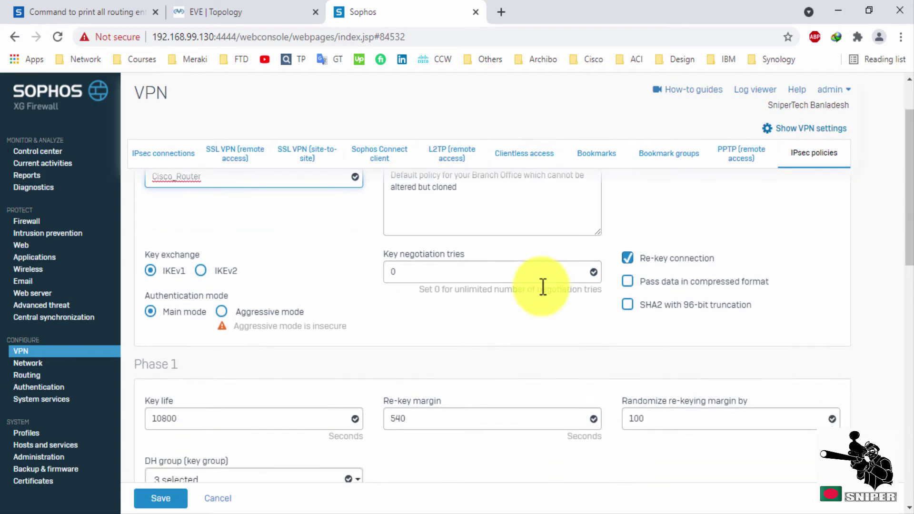
{"action": "scroll", "coordinate": [543, 287], "scroll_direction": "down", "scroll_amount": 1}
{"action": "double_click", "coordinate": [185, 347]}
{"action": "type", "text": "86400"}
{"action": "left_click_drag", "start_coordinate": [185, 347], "coordinate": [144, 350]}
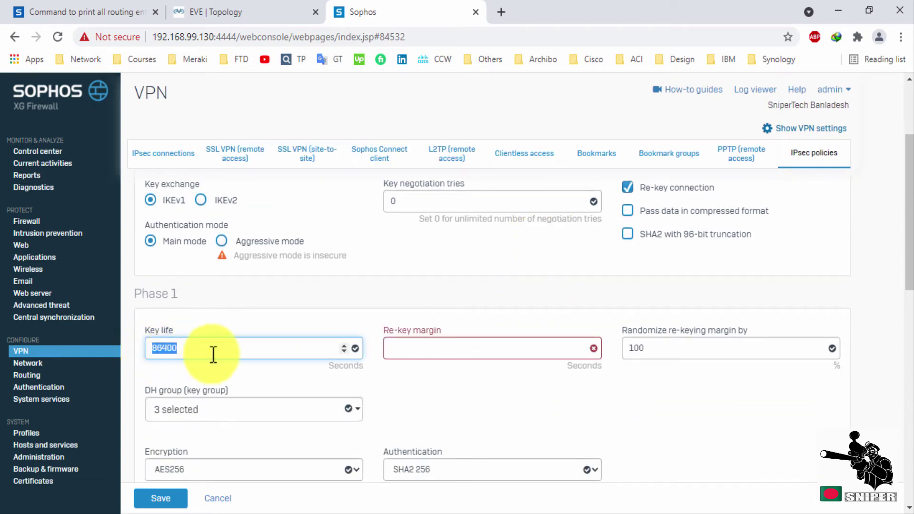
{"action": "left_click", "coordinate": [420, 352]}
{"action": "type", "text": "120"}
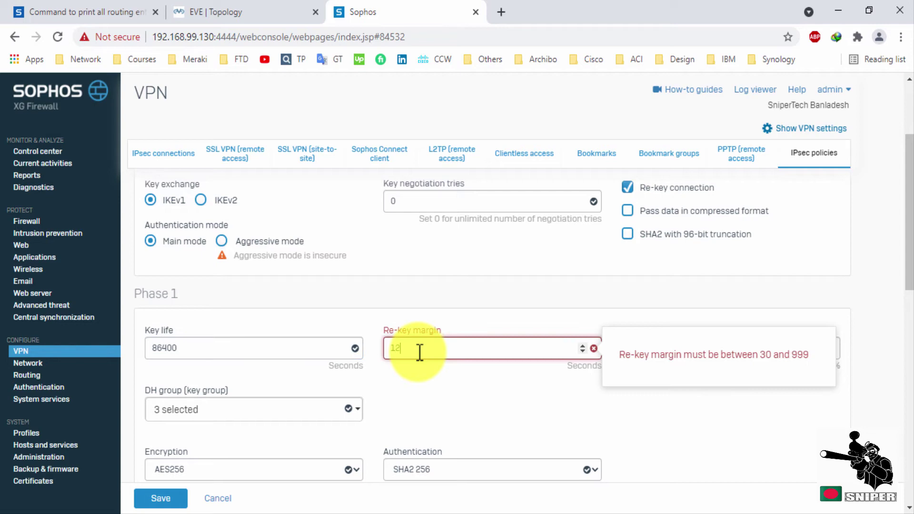
Limit Phase 1 DH groups to group 2 (DH1024) only.
{"action": "left_click", "coordinate": [292, 417]}
{"action": "scroll", "coordinate": [294, 409], "scroll_direction": "down", "scroll_amount": 1}
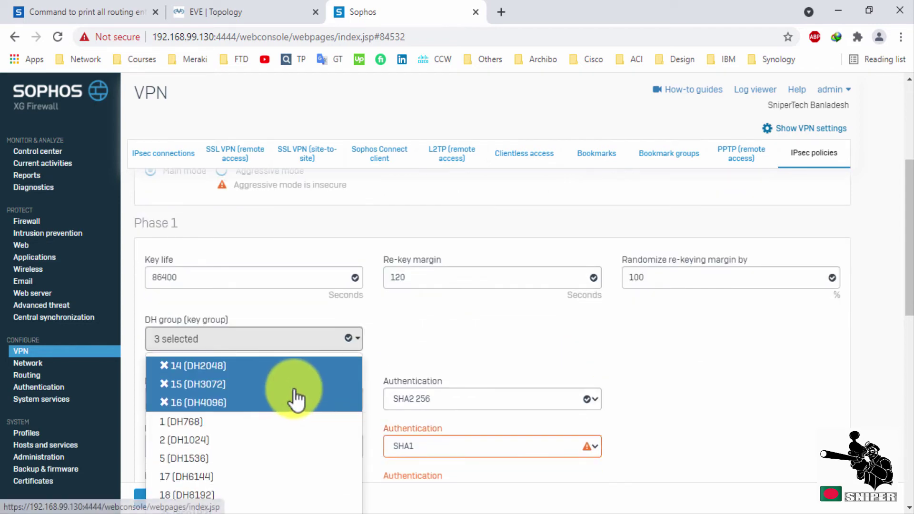
{"action": "left_click", "coordinate": [165, 439]}
{"action": "left_click", "coordinate": [164, 421]}
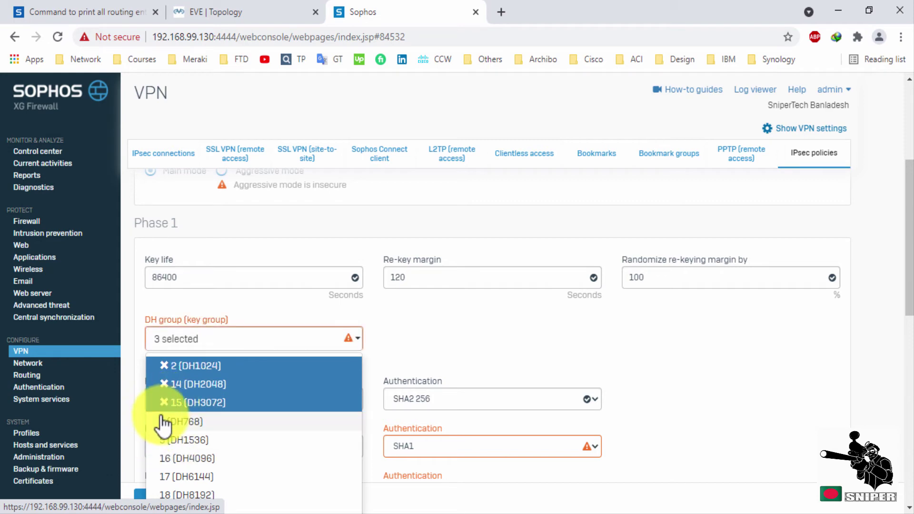
{"action": "left_click", "coordinate": [164, 402]}
{"action": "left_click", "coordinate": [165, 384]}
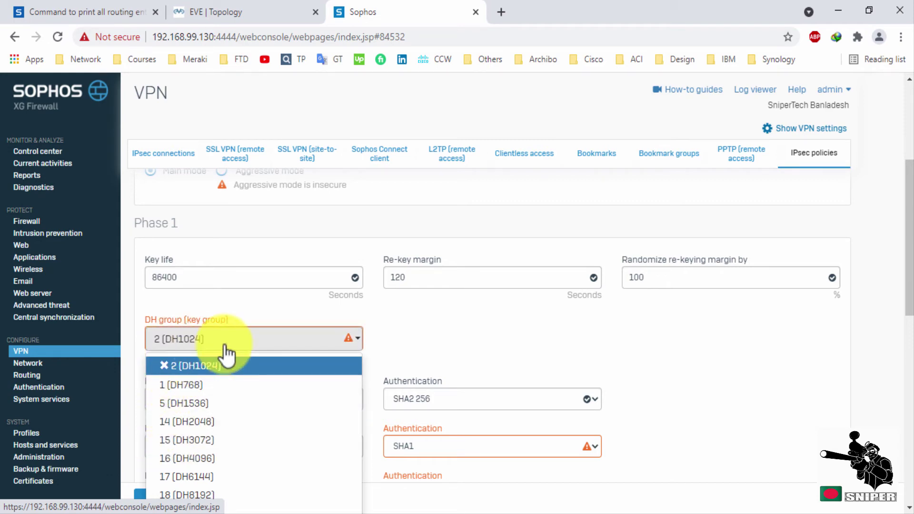
{"action": "left_click", "coordinate": [409, 335]}
Set Phase 1 encryption to 3DES with MD5, removing the extra AES/SHA1 combinations.
{"action": "left_click", "coordinate": [282, 399]}
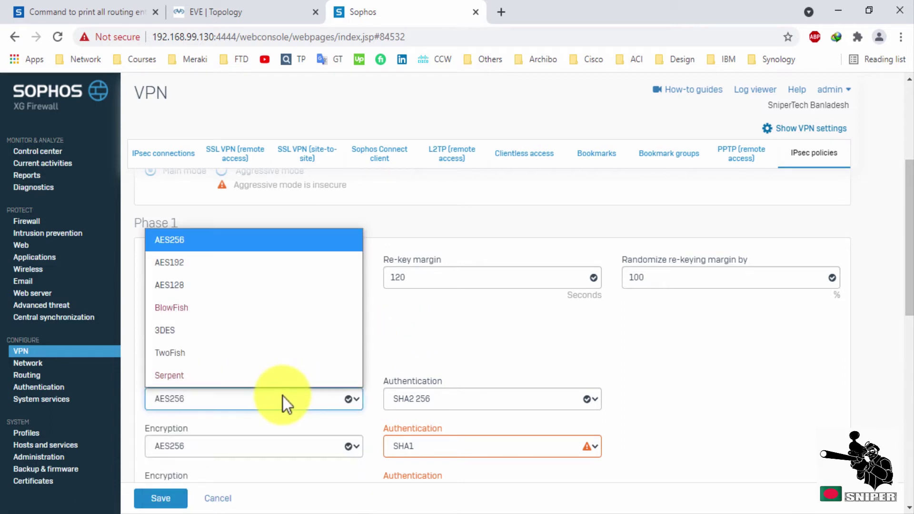
{"action": "left_click", "coordinate": [186, 331]}
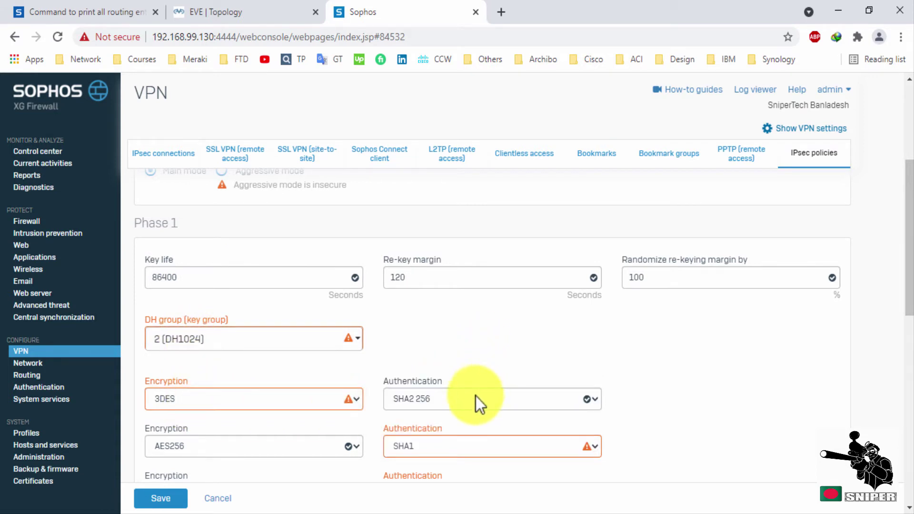
{"action": "left_click", "coordinate": [475, 396]}
{"action": "left_click", "coordinate": [426, 378]}
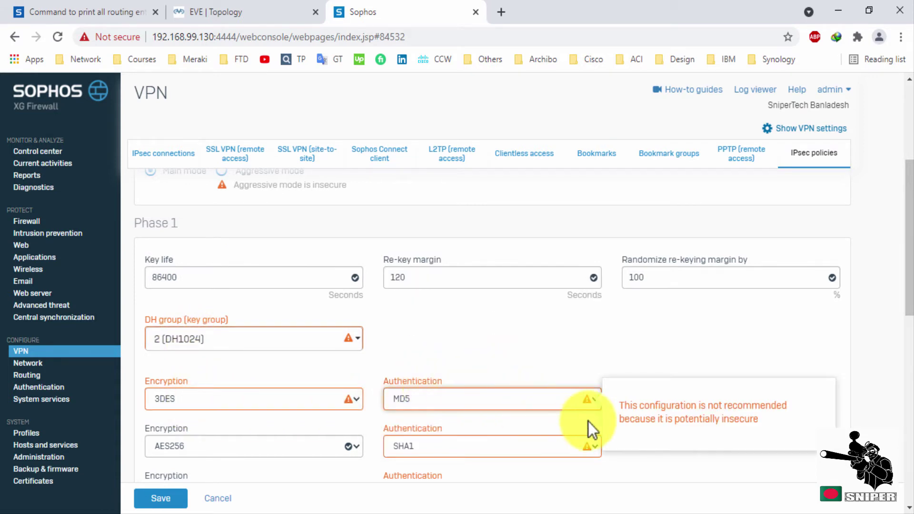
{"action": "scroll", "coordinate": [599, 375], "scroll_direction": "down", "scroll_amount": 1}
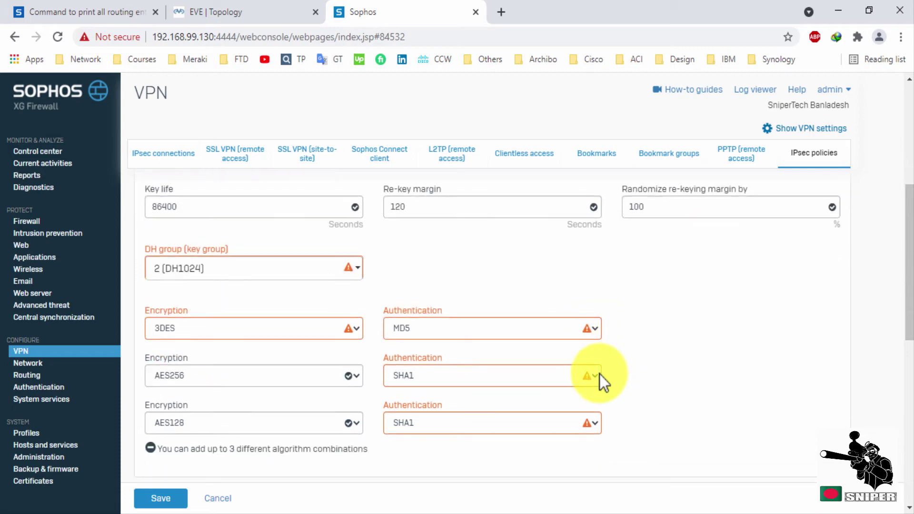
{"action": "left_click", "coordinate": [150, 448]}
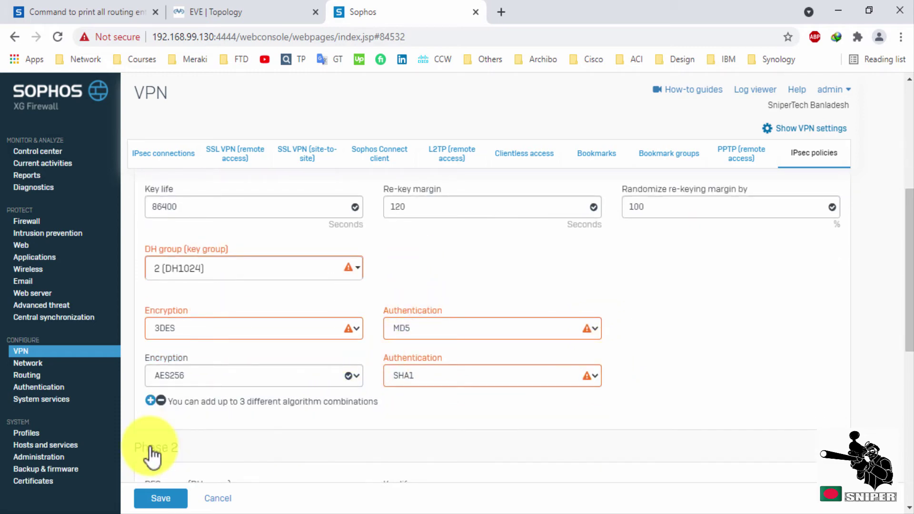
{"action": "left_click", "coordinate": [161, 401]}
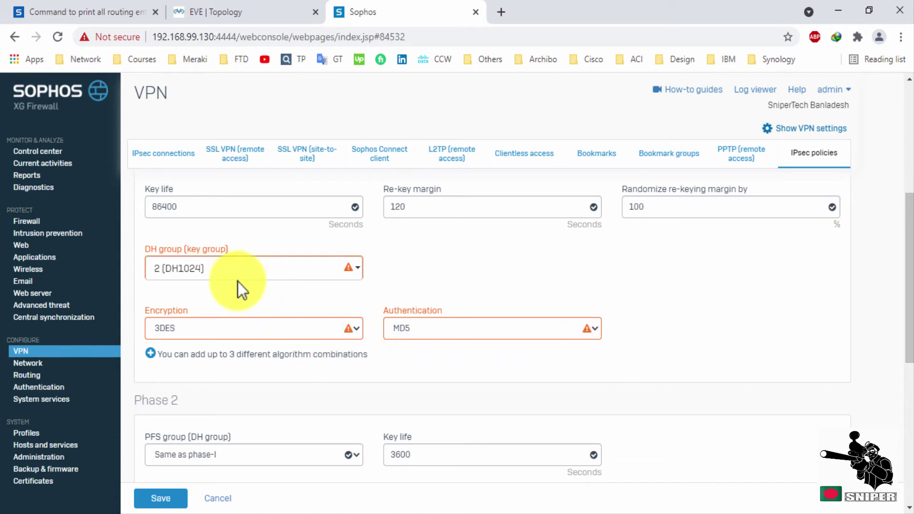
Change the Phase 2 key life from 3600 to 86400 seconds.
{"action": "scroll", "coordinate": [431, 357], "scroll_direction": "down", "scroll_amount": 1}
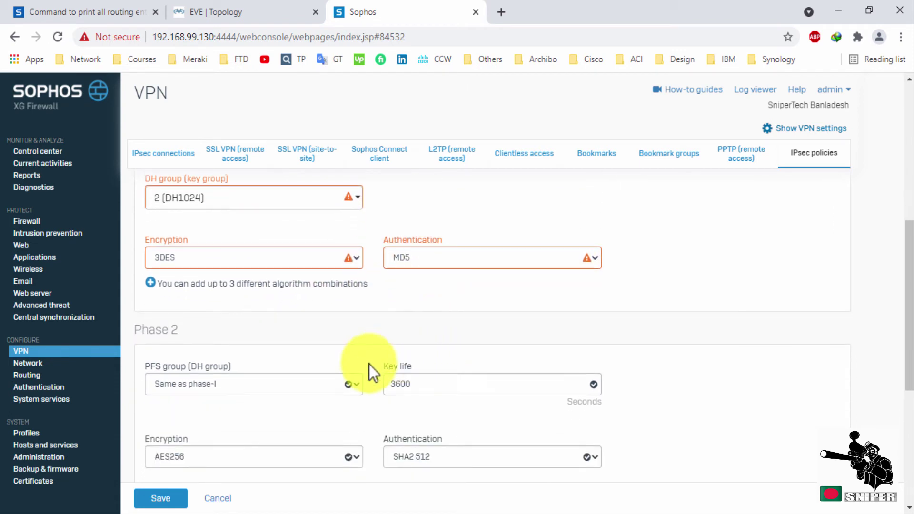
{"action": "left_click", "coordinate": [300, 387]}
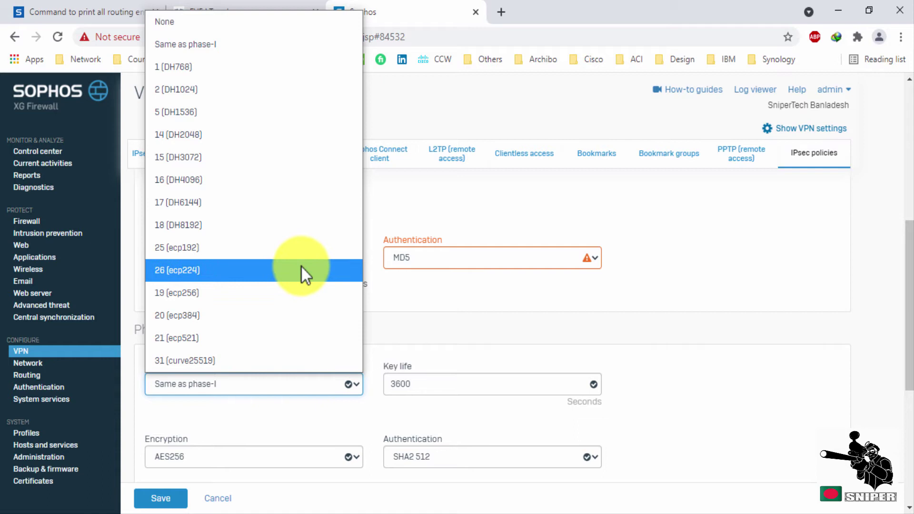
{"action": "left_click", "coordinate": [252, 48]}
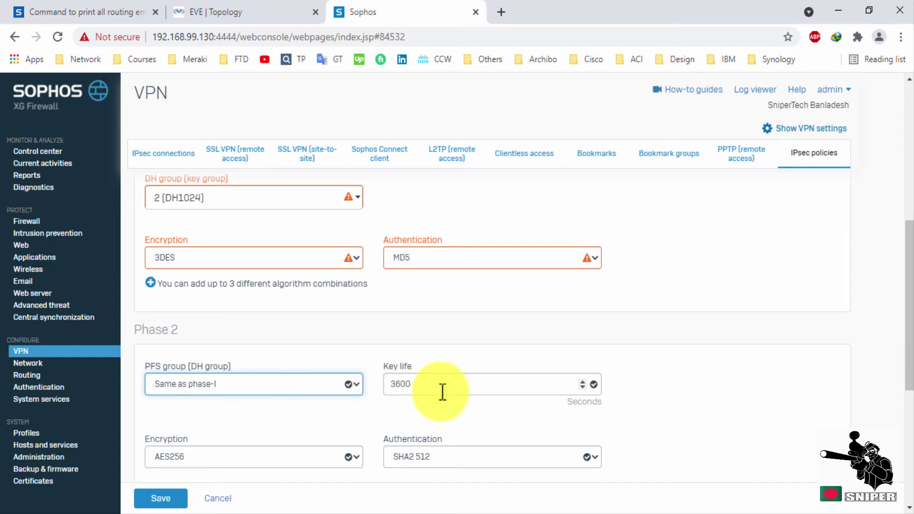
{"action": "left_click", "coordinate": [392, 388]}
{"action": "double_click", "coordinate": [393, 388]}
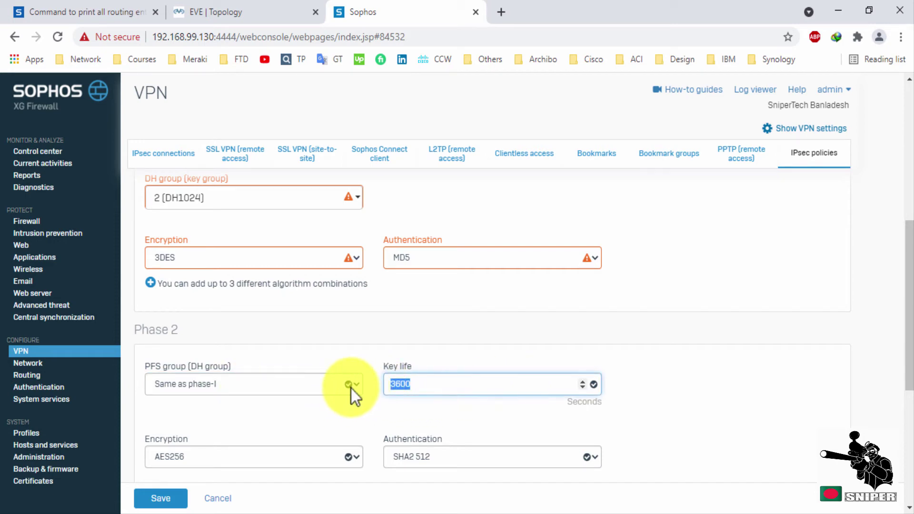
{"action": "type", "text": "864"}
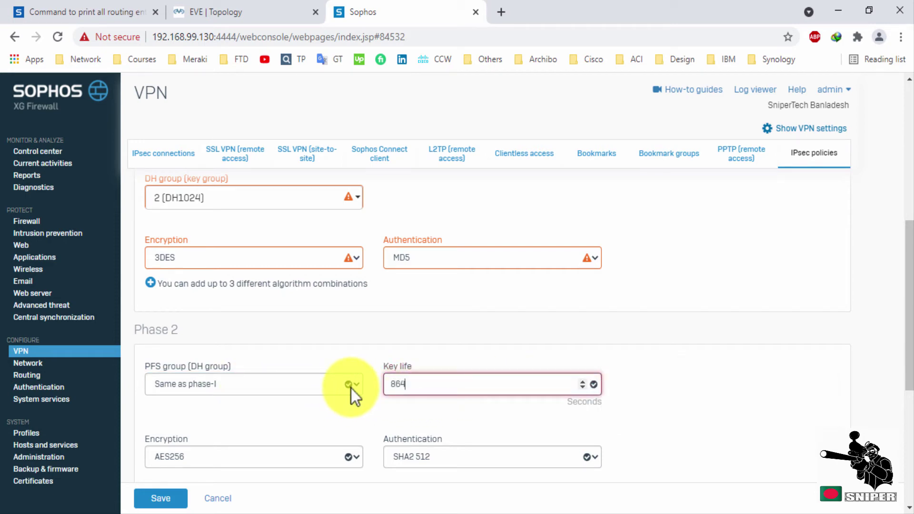
{"action": "type", "text": "00"}
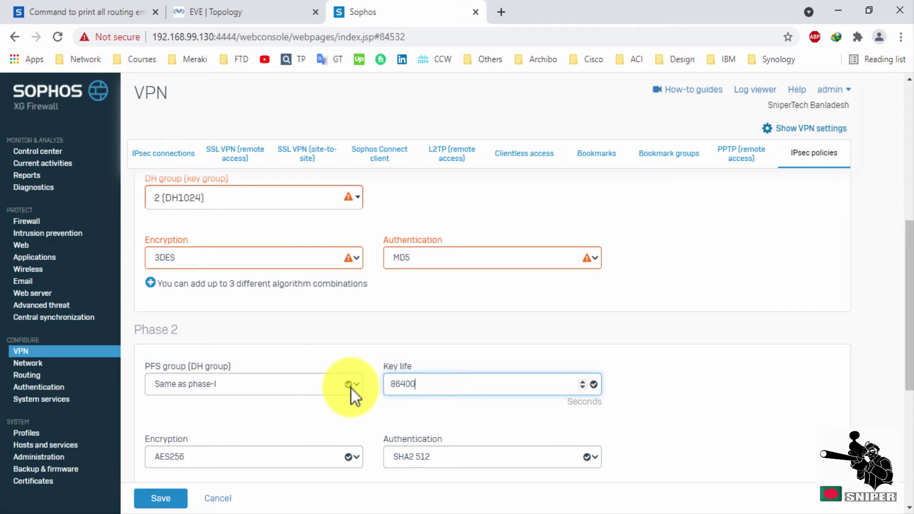
Set Phase 2 encryption to 3DES with MD5 authentication.
{"action": "left_click", "coordinate": [357, 457]}
{"action": "key", "text": "Escape"}
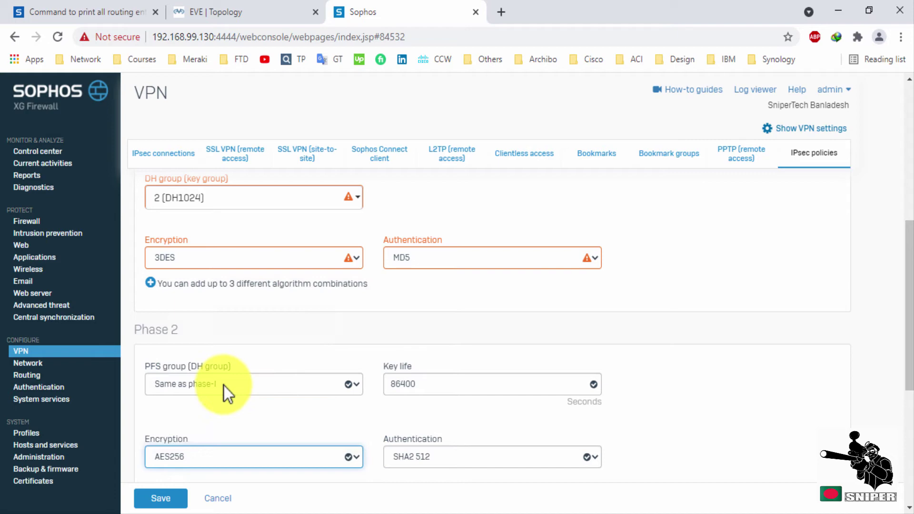
{"action": "key", "text": "3"}
{"action": "scroll", "coordinate": [624, 427], "scroll_direction": "down", "scroll_amount": 3}
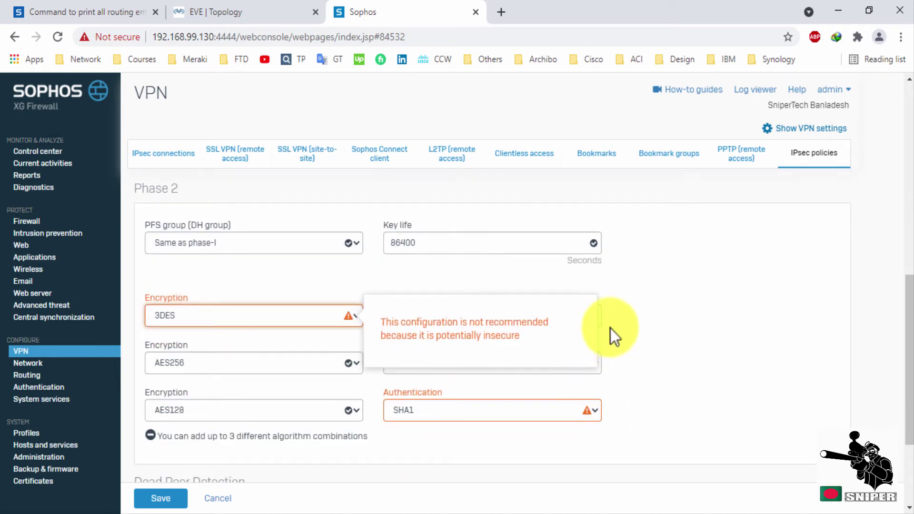
{"action": "left_click", "coordinate": [564, 318]}
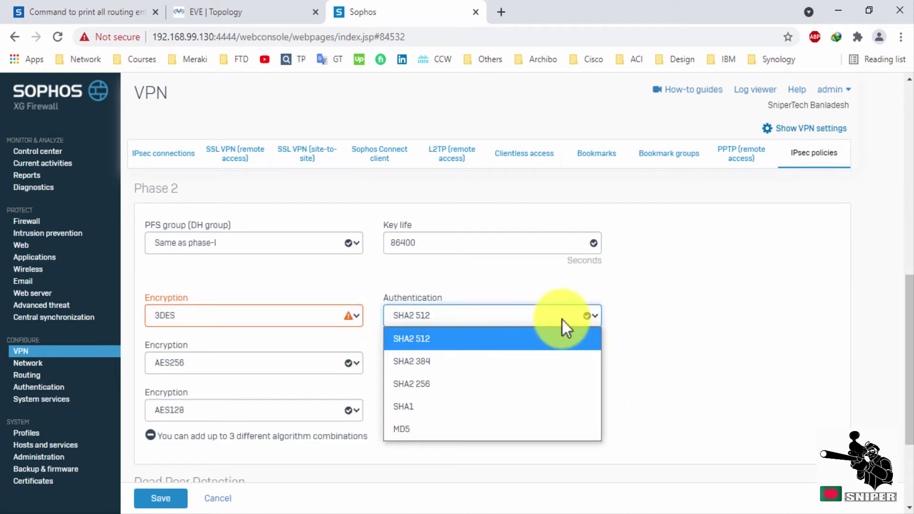
{"action": "left_click", "coordinate": [411, 428]}
Remove the AES128/SHA1 and AES256/SHA2 256 rows and set the PFS group to None.
{"action": "left_click", "coordinate": [150, 435]}
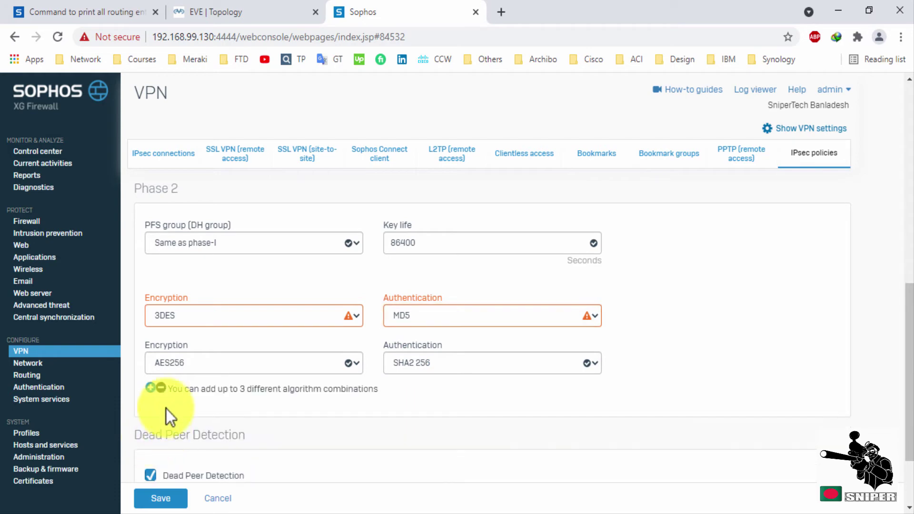
{"action": "left_click", "coordinate": [160, 388]}
{"action": "scroll", "coordinate": [353, 388], "scroll_direction": "up", "scroll_amount": 3}
{"action": "left_click", "coordinate": [353, 386]}
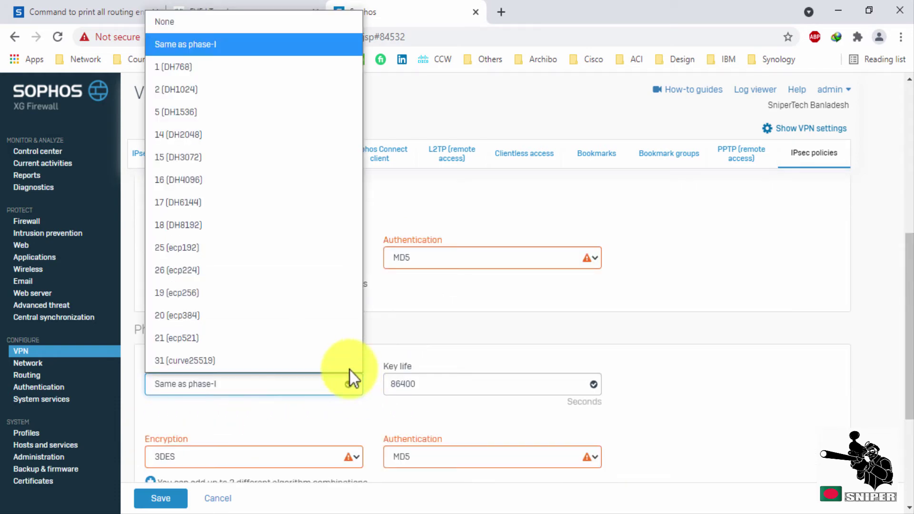
{"action": "left_click", "coordinate": [170, 29]}
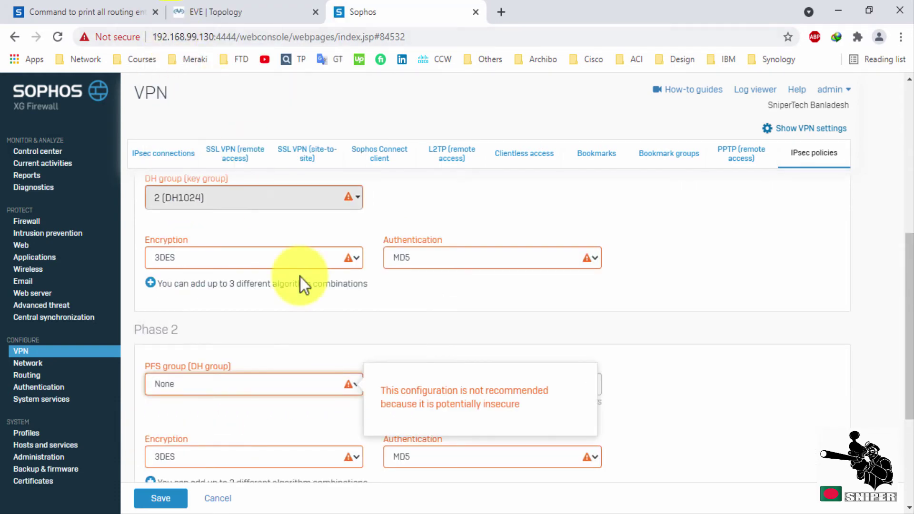
Uncheck Dead Peer Detection and save the Cisco_Router policy.
{"action": "scroll", "coordinate": [301, 278], "scroll_direction": "up", "scroll_amount": 6}
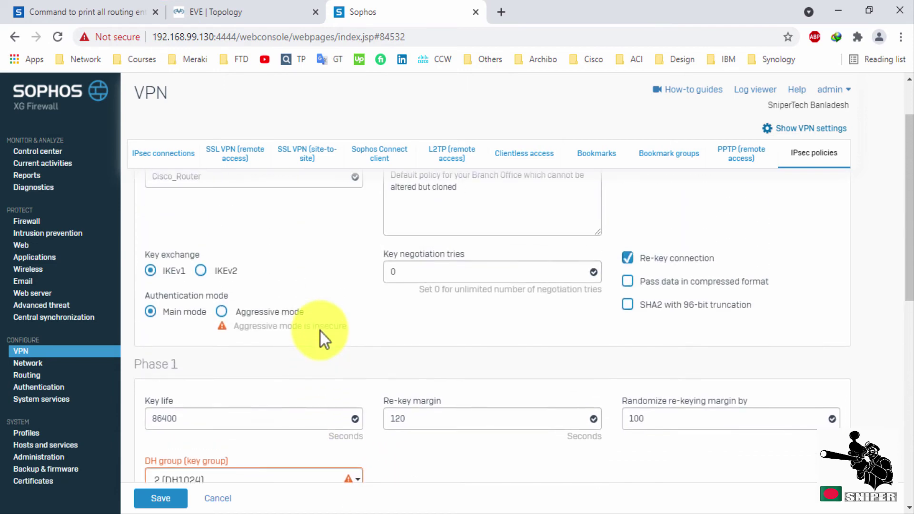
{"action": "scroll", "coordinate": [319, 330], "scroll_direction": "up", "scroll_amount": 2}
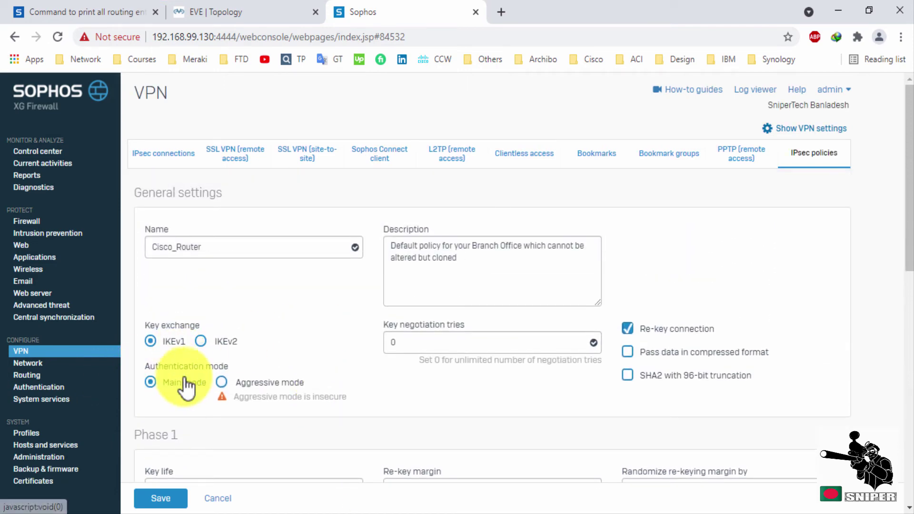
{"action": "scroll", "coordinate": [523, 395], "scroll_direction": "down", "scroll_amount": 2}
{"action": "scroll", "coordinate": [592, 418], "scroll_direction": "up", "scroll_amount": 2}
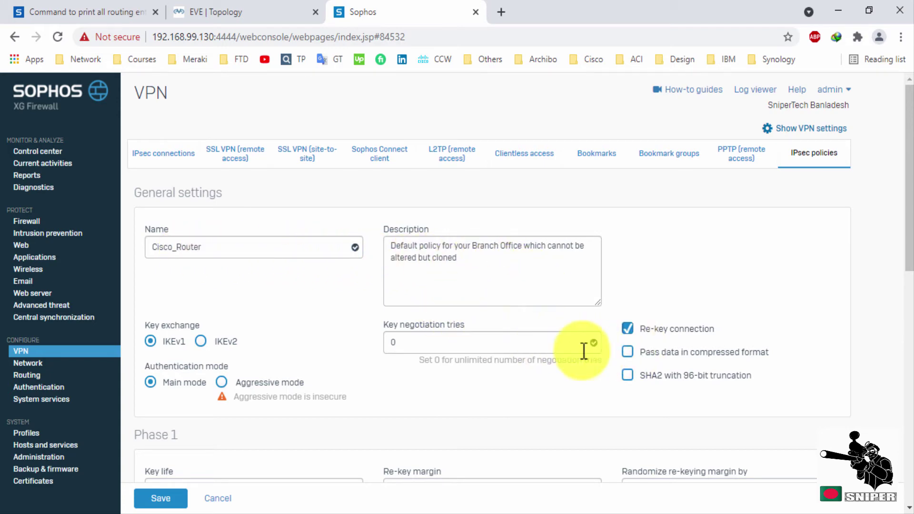
{"action": "scroll", "coordinate": [183, 369], "scroll_direction": "down", "scroll_amount": 3}
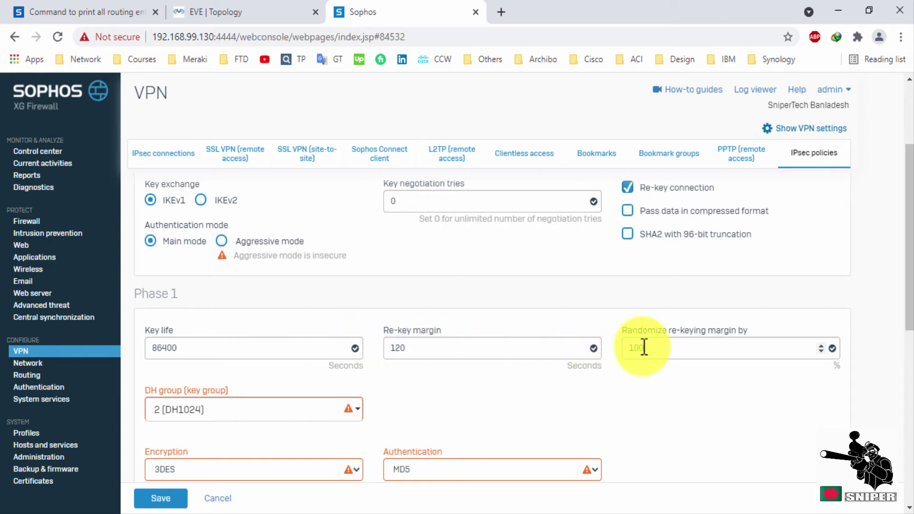
{"action": "scroll", "coordinate": [333, 391], "scroll_direction": "down", "scroll_amount": 1}
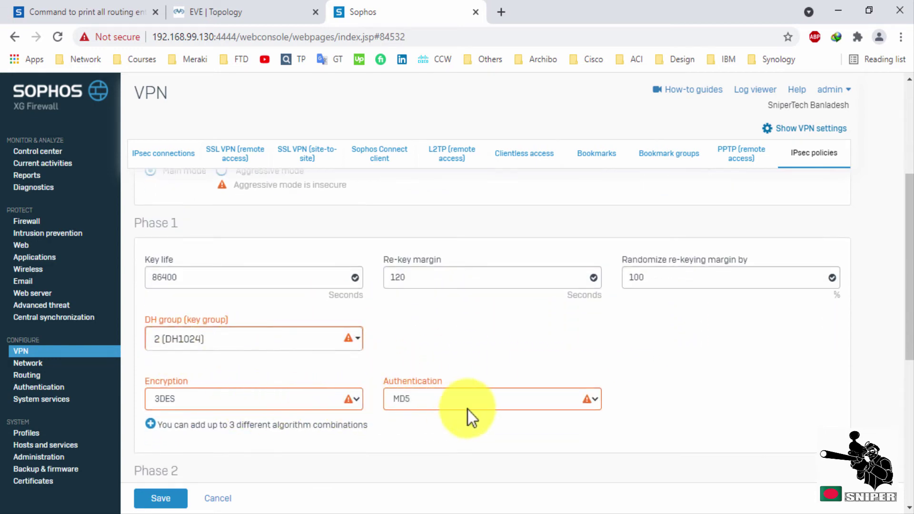
{"action": "scroll", "coordinate": [499, 404], "scroll_direction": "down", "scroll_amount": 5}
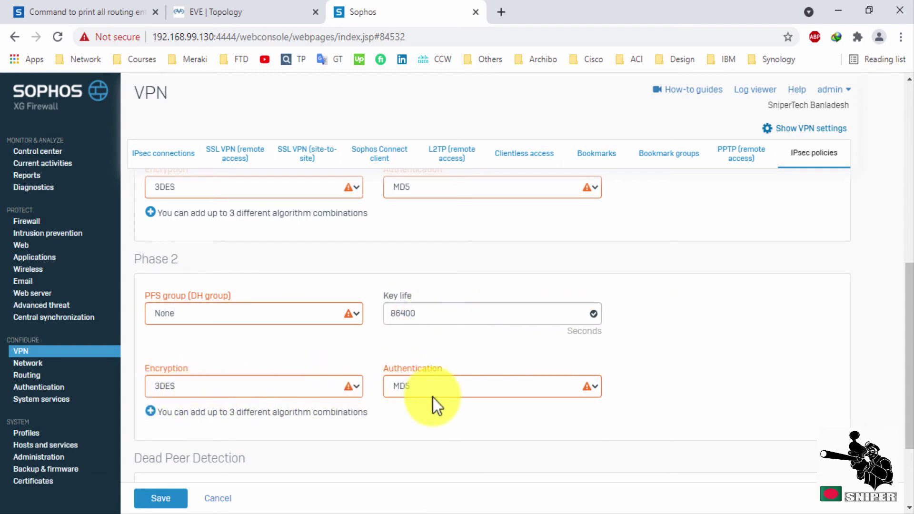
{"action": "scroll", "coordinate": [487, 398], "scroll_direction": "down", "scroll_amount": 3}
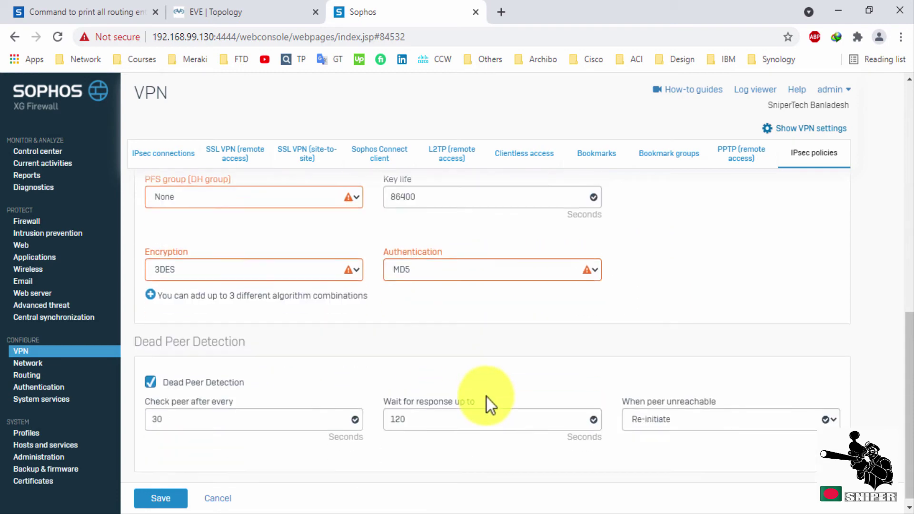
{"action": "left_click", "coordinate": [151, 376]}
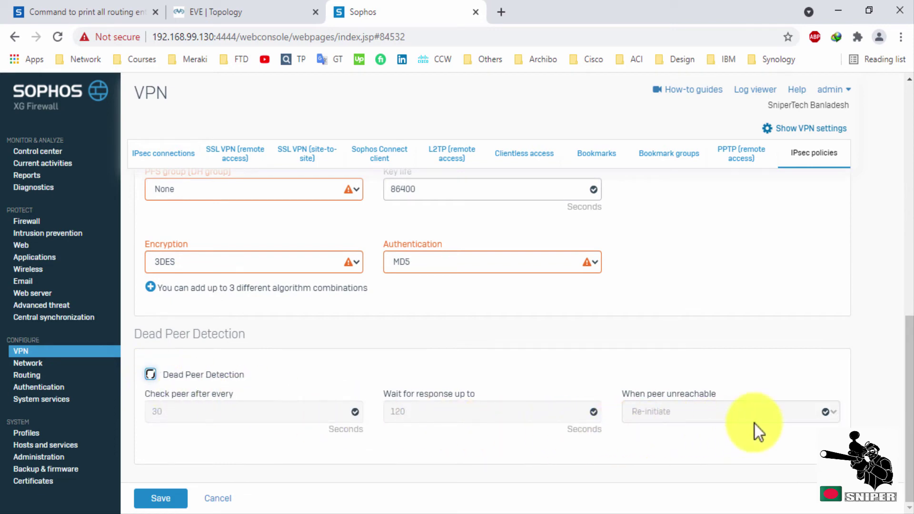
{"action": "left_click", "coordinate": [165, 499]}
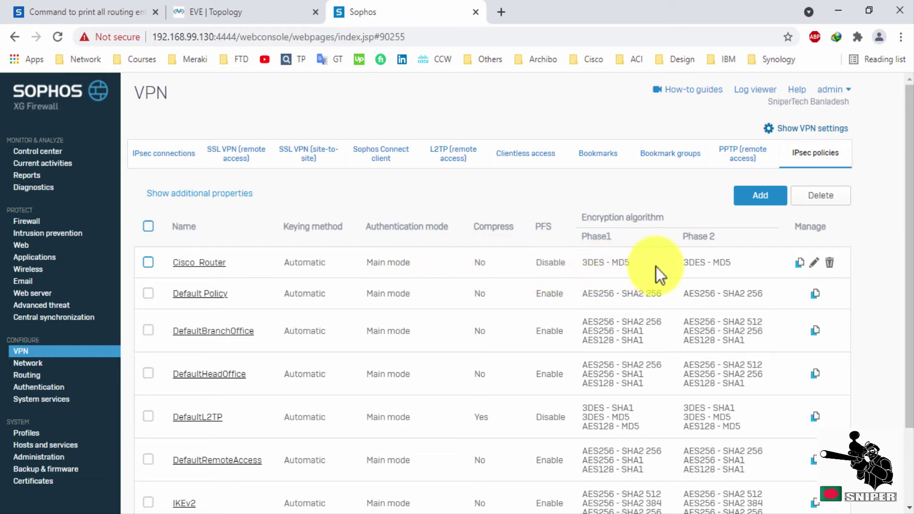
Edit the IPSec_VPN connection, select the Cisco_Router policy, and save it.
{"action": "left_click", "coordinate": [149, 160]}
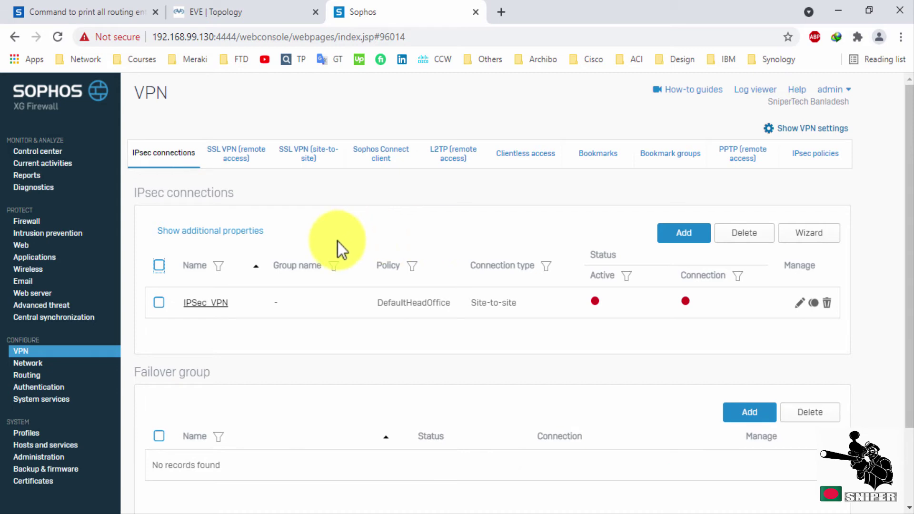
{"action": "left_click", "coordinate": [798, 303]}
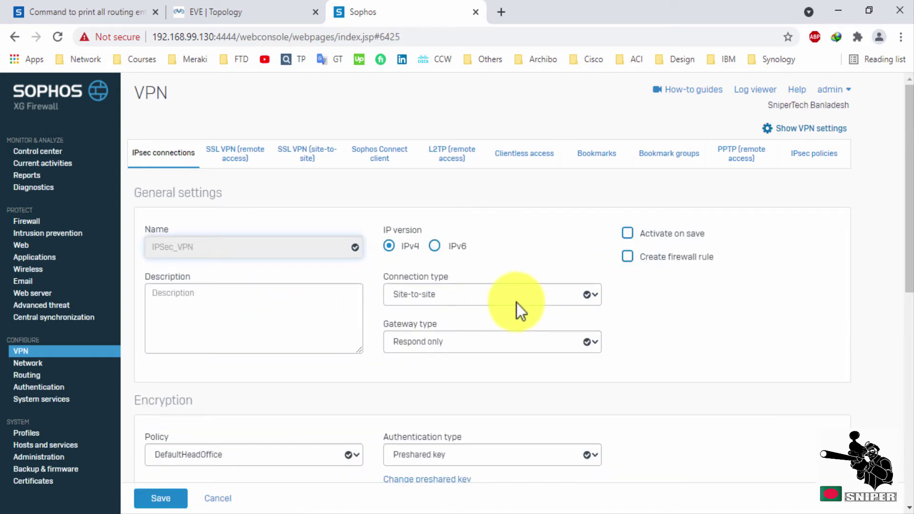
{"action": "scroll", "coordinate": [643, 306], "scroll_direction": "down", "scroll_amount": 2}
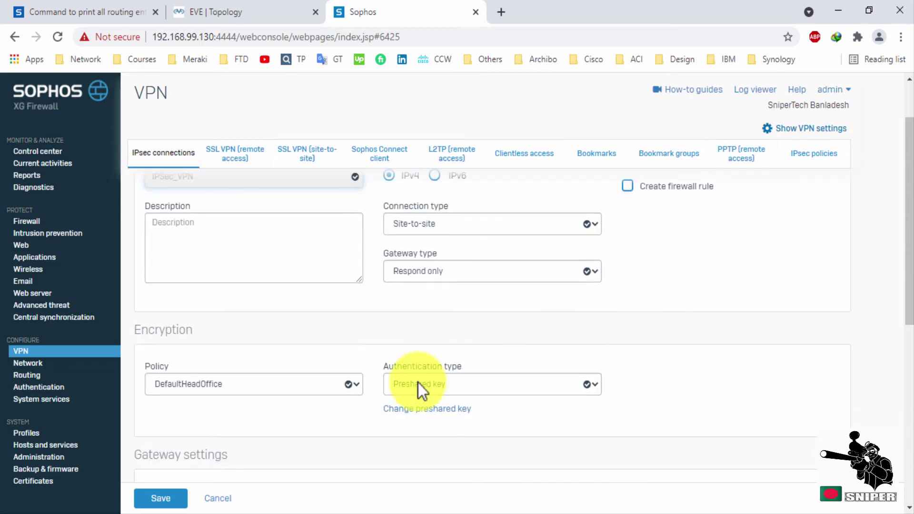
{"action": "left_click", "coordinate": [357, 385]}
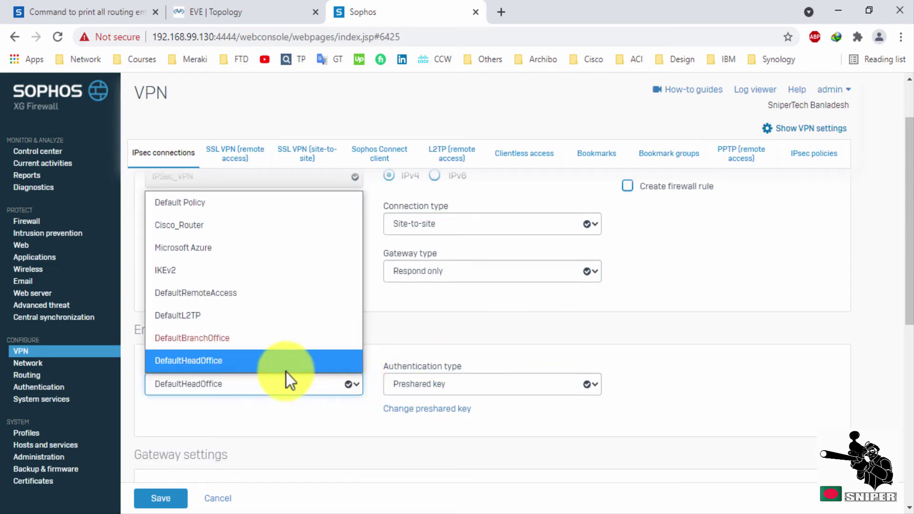
{"action": "left_click", "coordinate": [196, 230]}
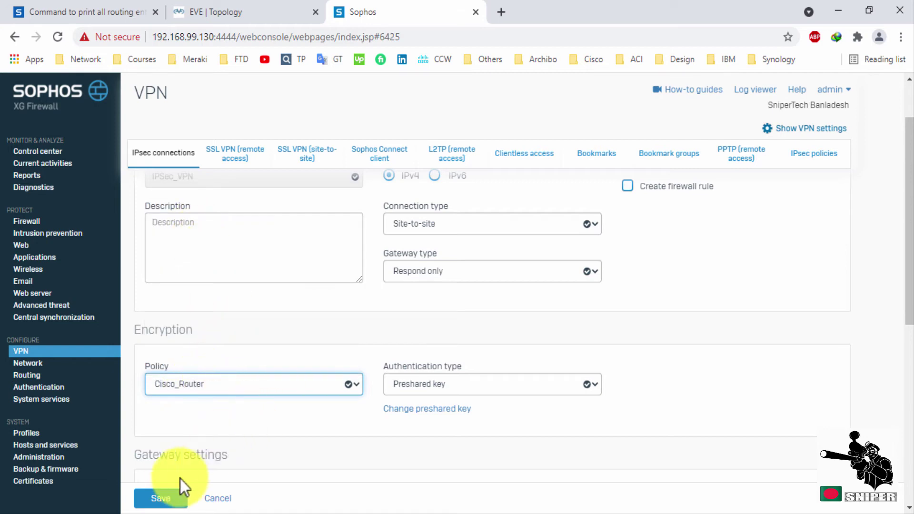
{"action": "scroll", "coordinate": [401, 435], "scroll_direction": "down", "scroll_amount": 5}
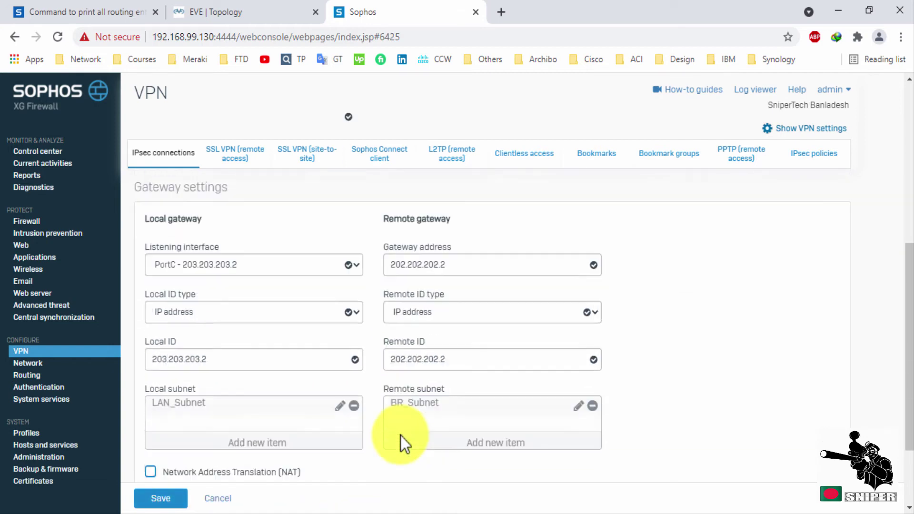
{"action": "scroll", "coordinate": [401, 436], "scroll_direction": "down", "scroll_amount": 2}
{"action": "scroll", "coordinate": [387, 408], "scroll_direction": "down", "scroll_amount": 1}
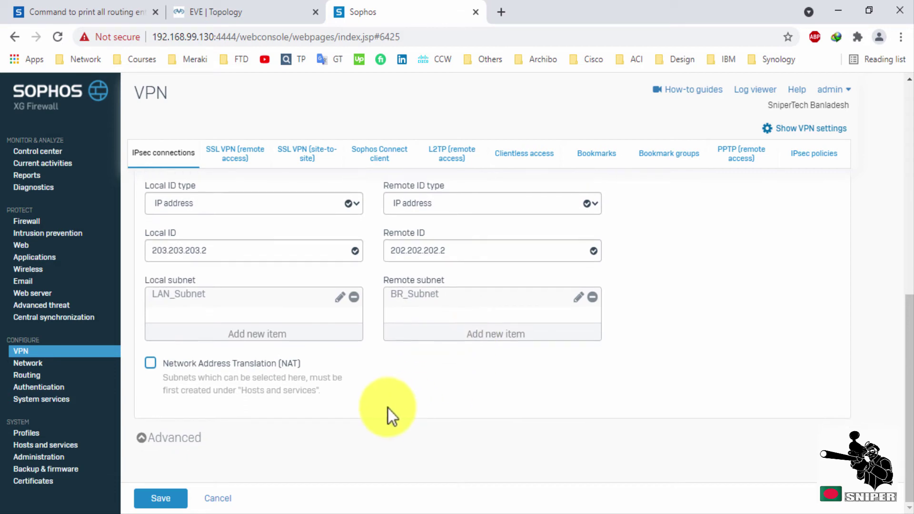
{"action": "left_click", "coordinate": [164, 498]}
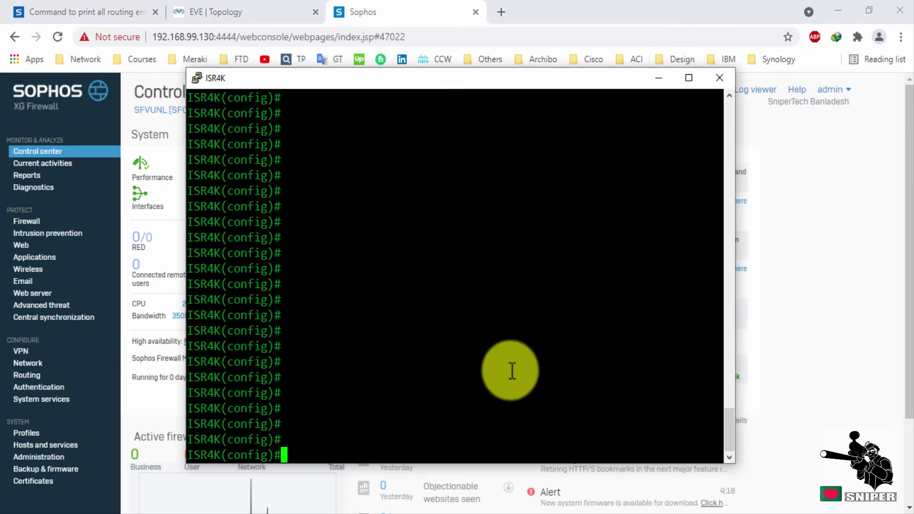
Enter crypto isakmp policy 1 with encr 3des on the ISR4K, then show Sophos's IPsec policies.
{"action": "type", "text": "encr 3des"}
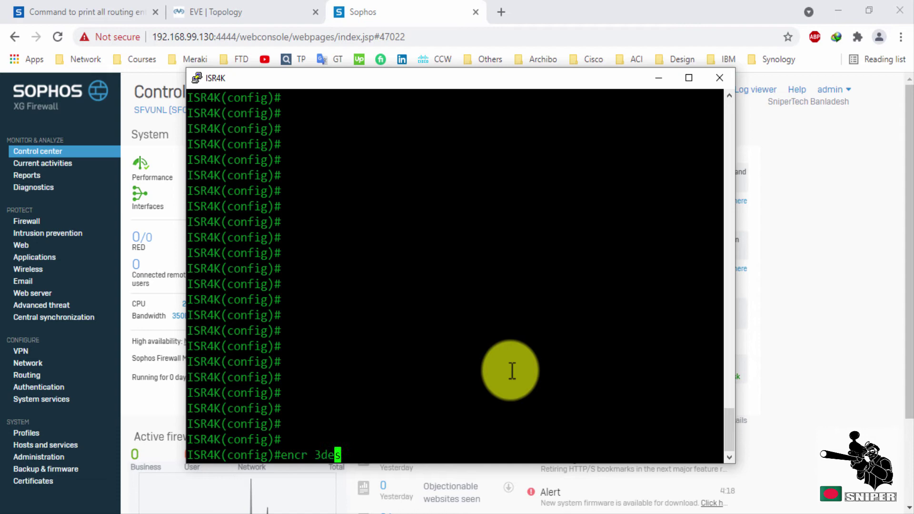
{"action": "key", "text": "Up"}
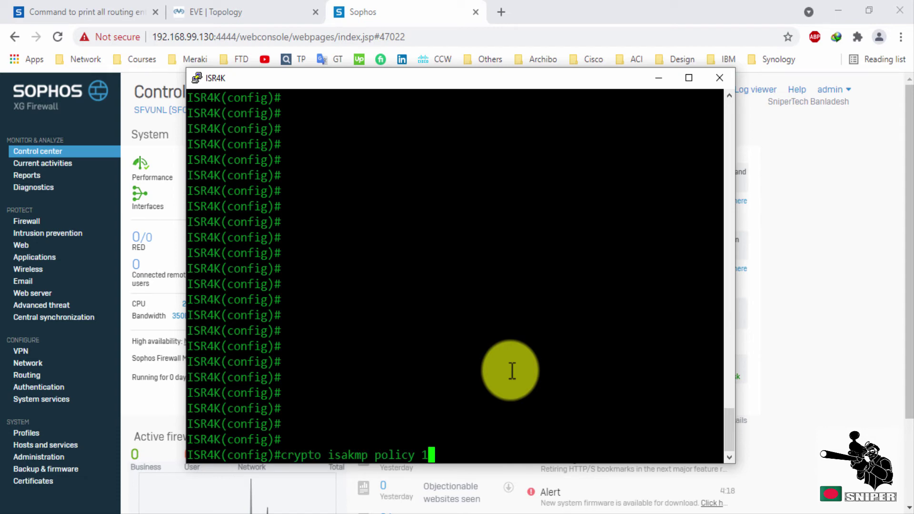
{"action": "key", "text": "Return"}
{"action": "key", "text": "Return"}
{"action": "key", "text": "Return"}
{"action": "key", "text": "Return"}
{"action": "key", "text": "Return"}
{"action": "key", "text": "Return"}
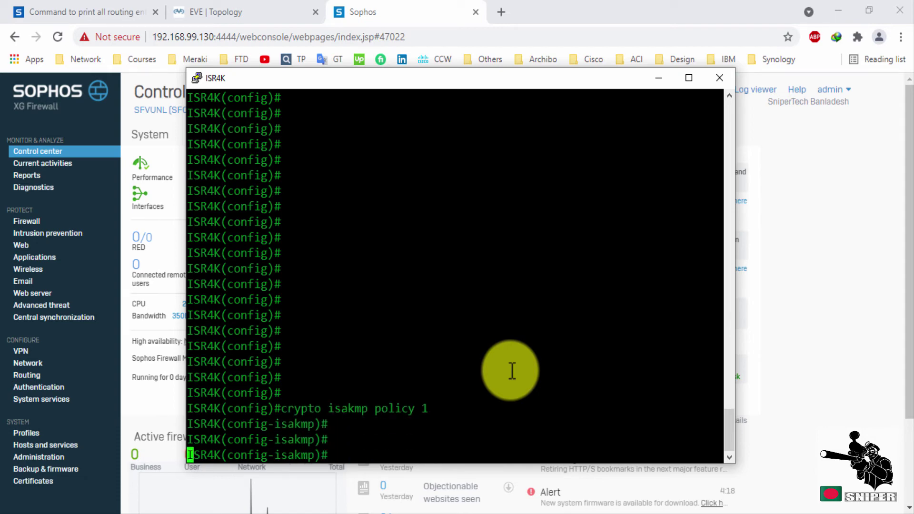
{"action": "key", "text": "Up"}
{"action": "key", "text": "Up"}
{"action": "key", "text": "Up"}
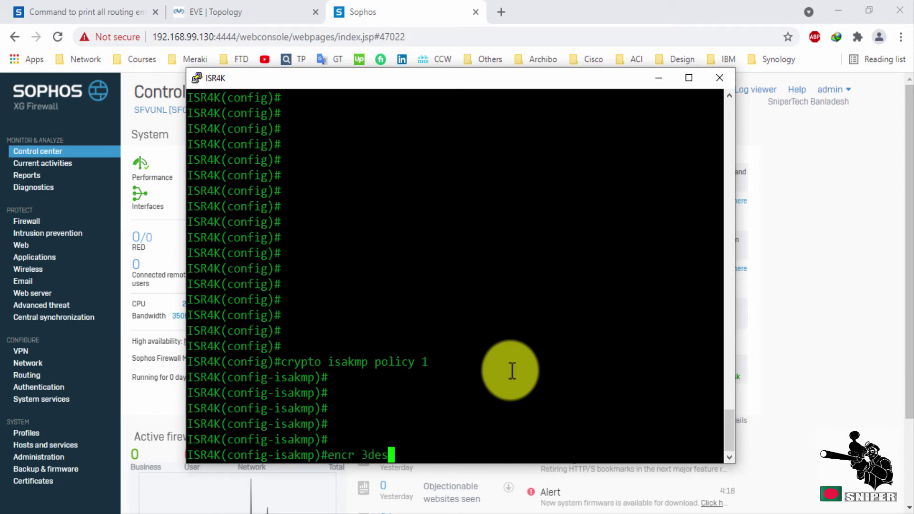
{"action": "key", "text": "Return"}
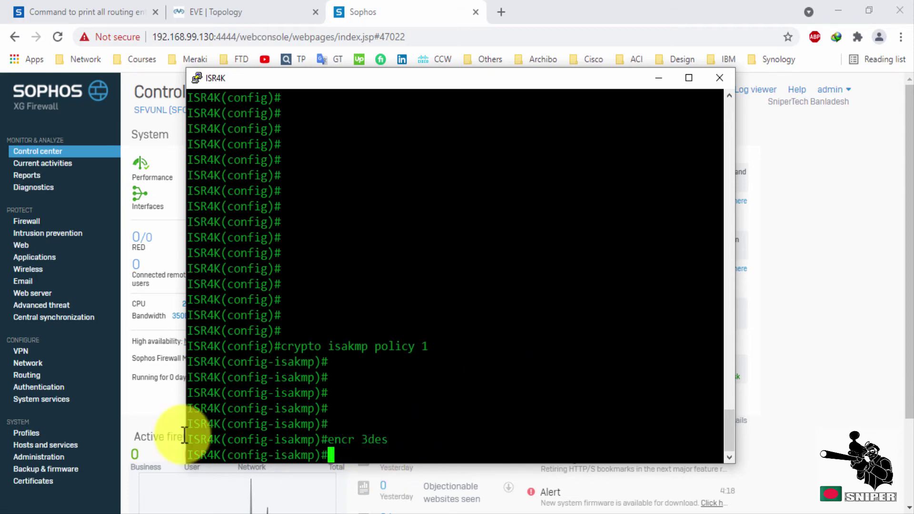
{"action": "left_click", "coordinate": [22, 351]}
{"action": "left_click", "coordinate": [824, 157]}
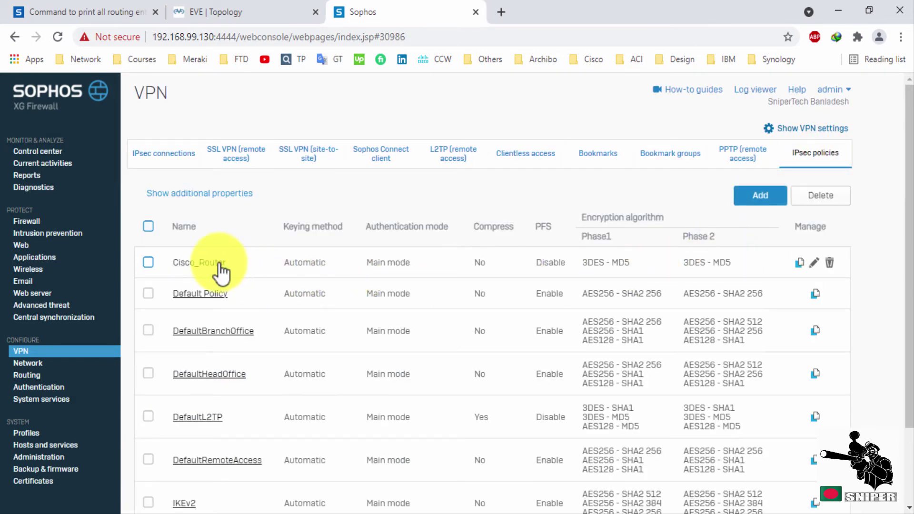
Check Cisco_Router's Phase 1 values (3DES, MD5, DH group 2), cancel, and return to the ISR4K console.
{"action": "left_click", "coordinate": [219, 262]}
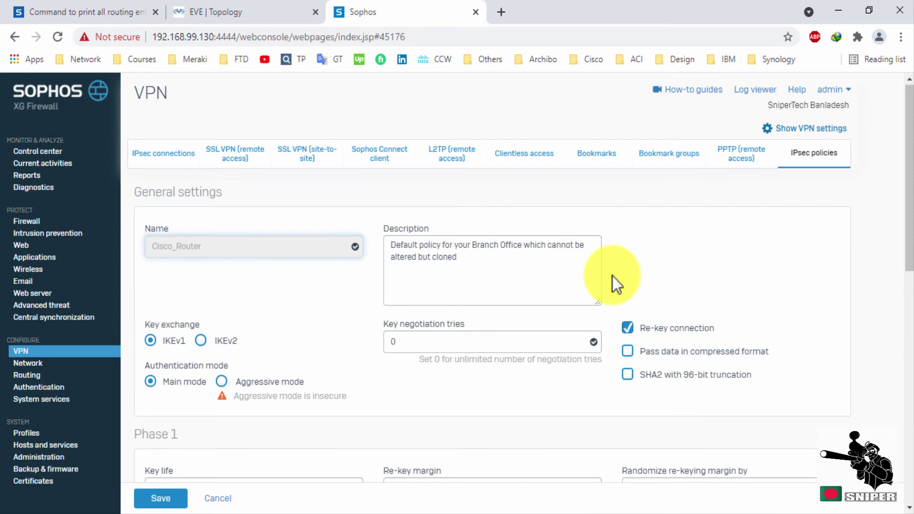
{"action": "scroll", "coordinate": [612, 276], "scroll_direction": "down", "scroll_amount": 3}
{"action": "scroll", "coordinate": [234, 414], "scroll_direction": "down", "scroll_amount": 3}
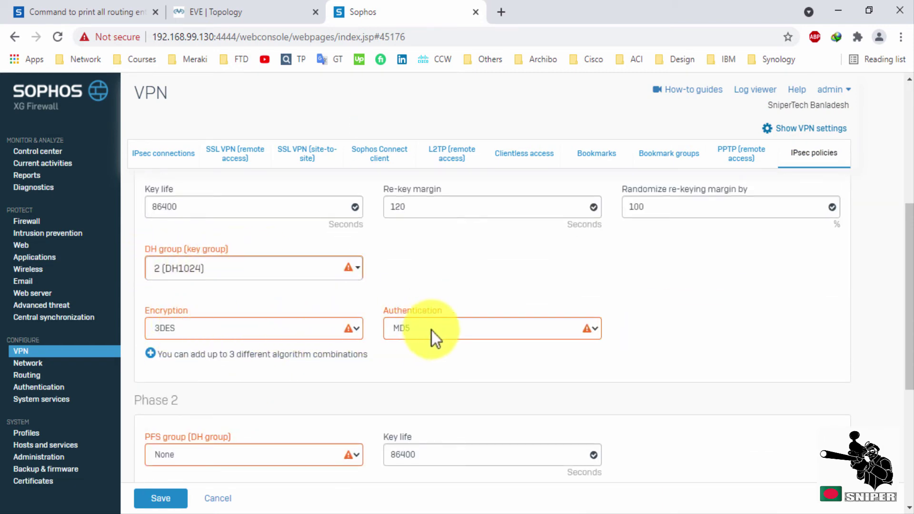
{"action": "left_click", "coordinate": [224, 498]}
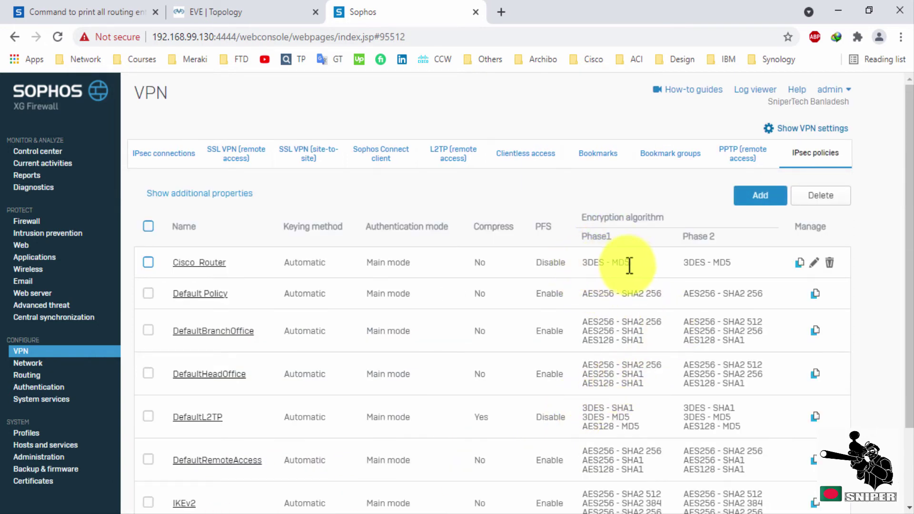
{"action": "left_click_drag", "start_coordinate": [630, 261], "coordinate": [585, 263]}
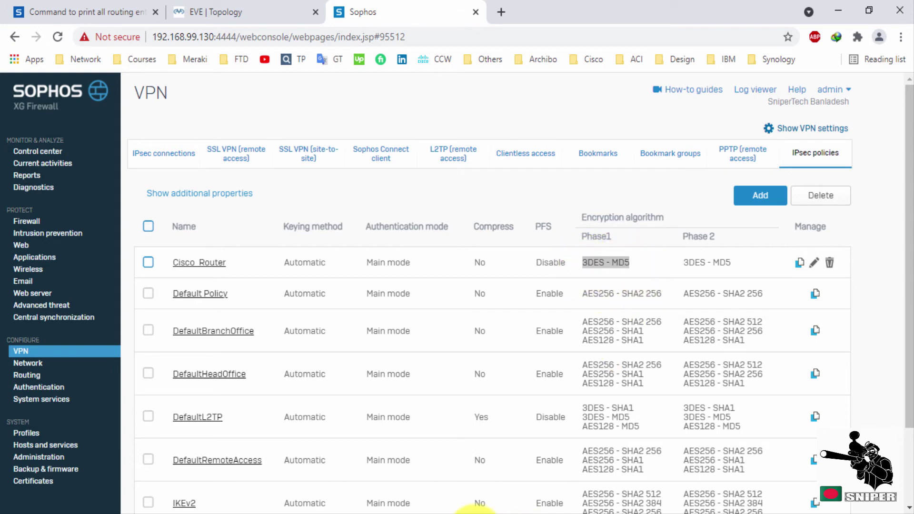
{"action": "left_click", "coordinate": [478, 509]}
Add hash md5 and authentication pre-share to ISAKMP policy 1.
{"action": "left_click_drag", "start_coordinate": [528, 83], "coordinate": [496, 84]}
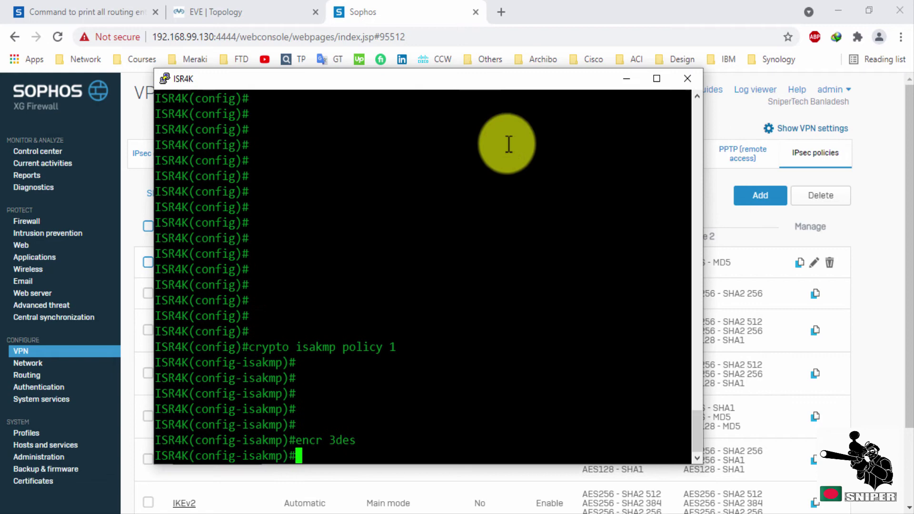
{"action": "key", "text": "Return"}
{"action": "key", "text": "Return"}
{"action": "type", "text": "h"}
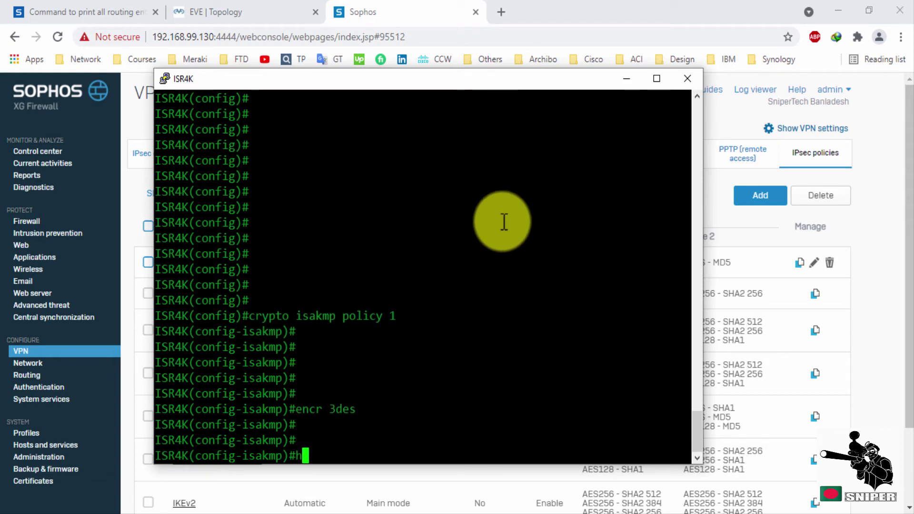
{"action": "type", "text": "as"}
{"action": "key", "text": "Tab"}
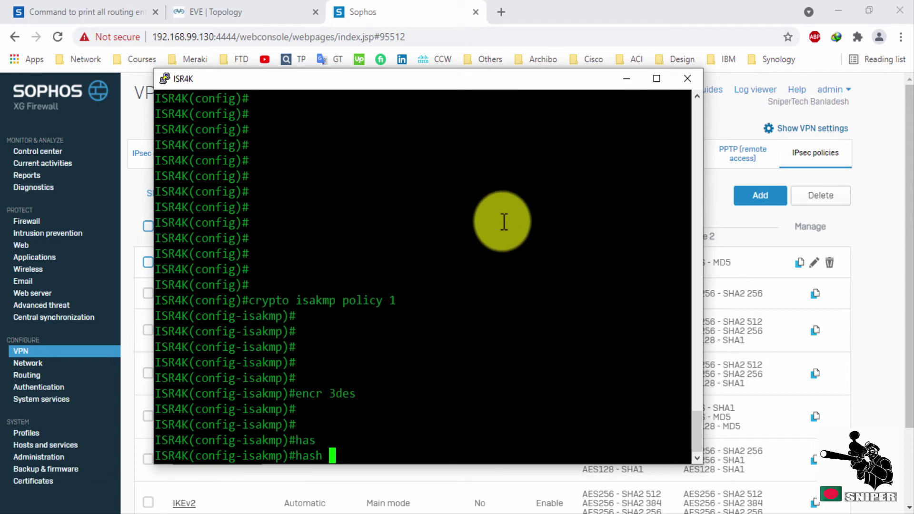
{"action": "key", "text": "Tab"}
{"action": "key", "text": "Tab"}
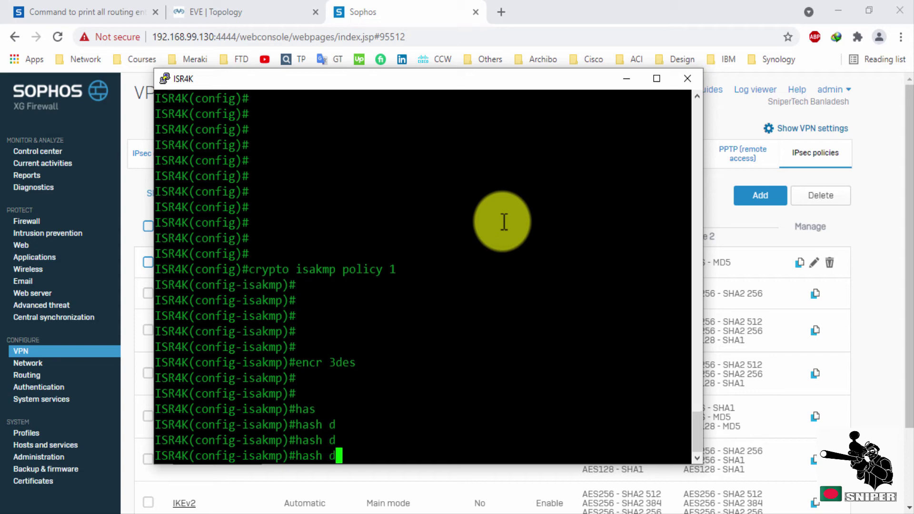
{"action": "key", "text": "Tab"}
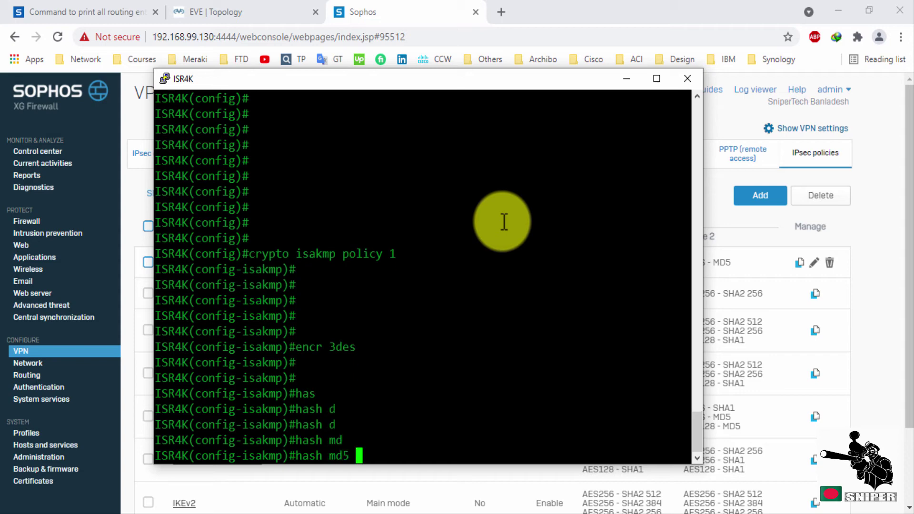
{"action": "key", "text": "Return"}
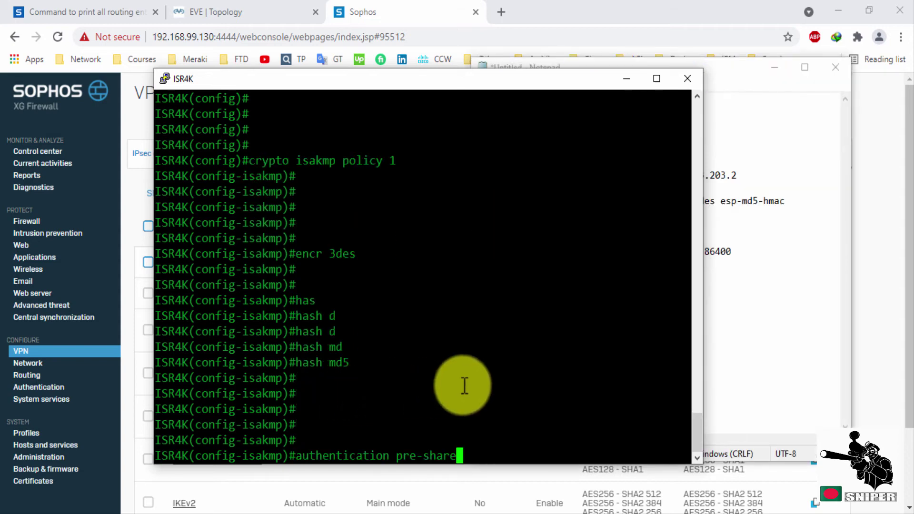
{"action": "key", "text": "Return"}
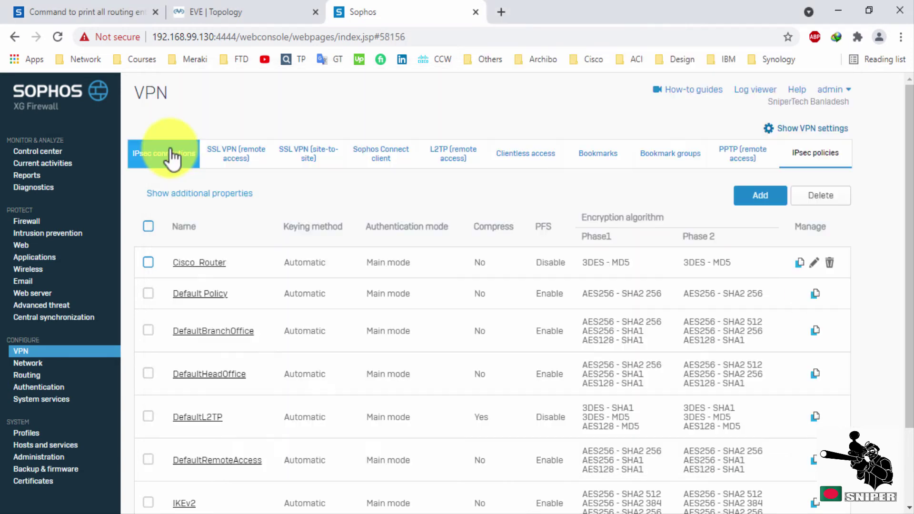
Open IPSec_VPN's settings to verify the Cisco_Router policy, preshared key and gateway 202.202.202.2.
{"action": "left_click", "coordinate": [171, 155]}
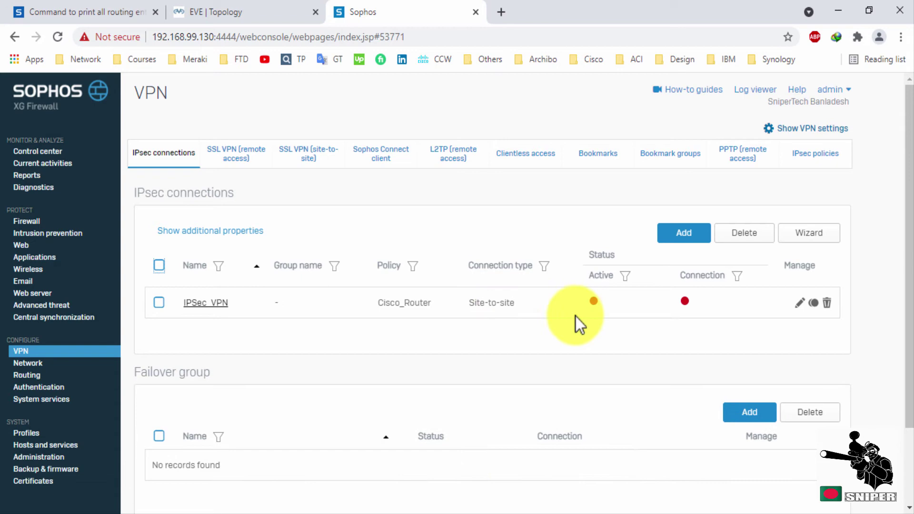
{"action": "left_click", "coordinate": [796, 304]}
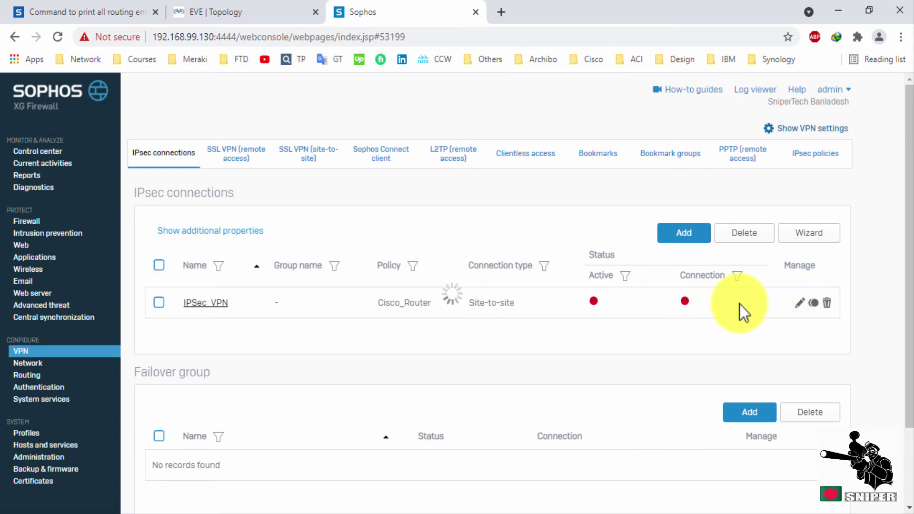
{"action": "scroll", "coordinate": [740, 302], "scroll_direction": "down", "scroll_amount": 2}
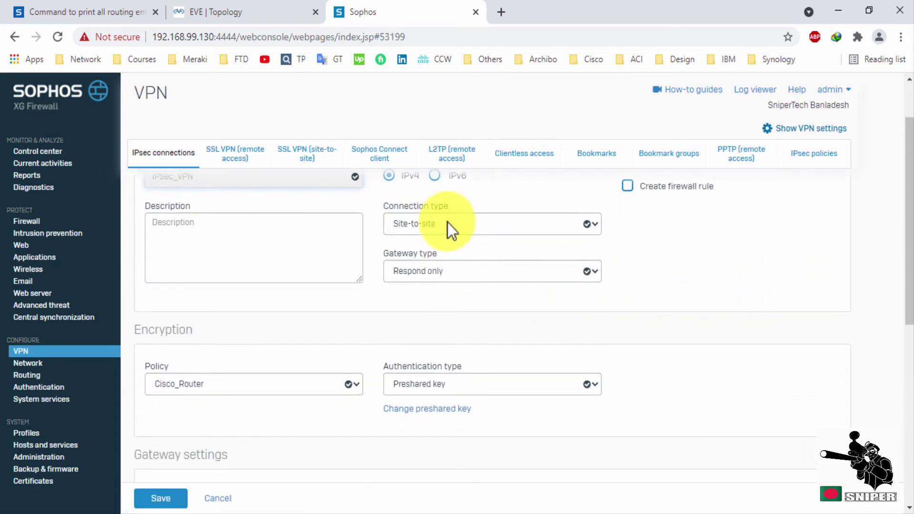
{"action": "scroll", "coordinate": [467, 330], "scroll_direction": "down", "scroll_amount": 2}
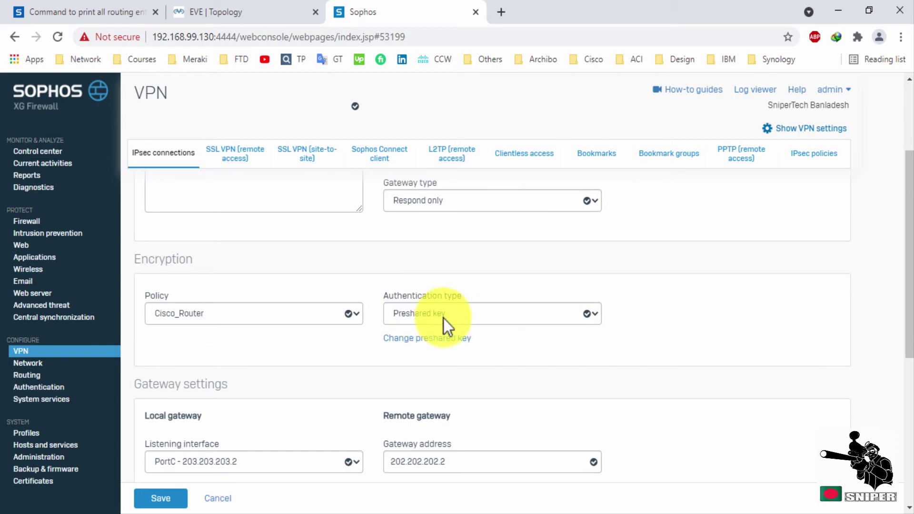
Set ISAKMP policy 1 to DH group 2 and exit the policy.
{"action": "left_click", "coordinate": [516, 504]}
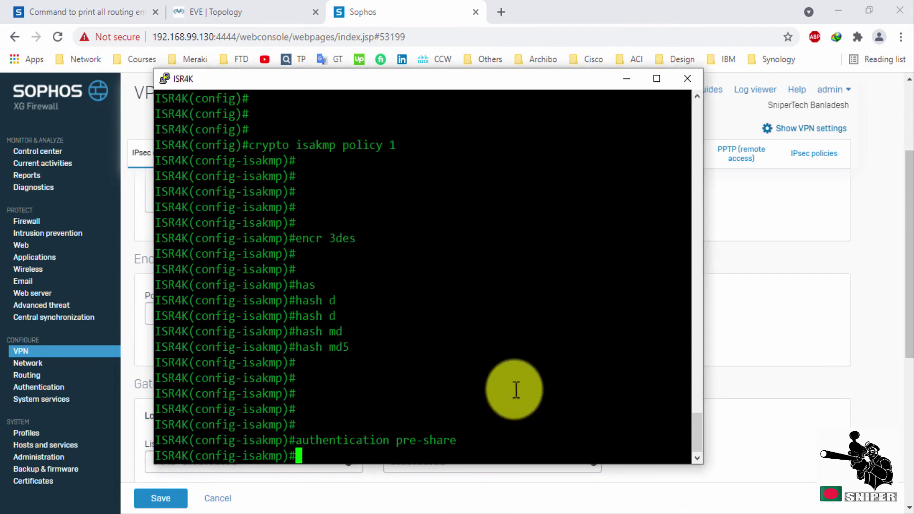
{"action": "type", "text": "gro"}
{"action": "key", "text": "Tab"}
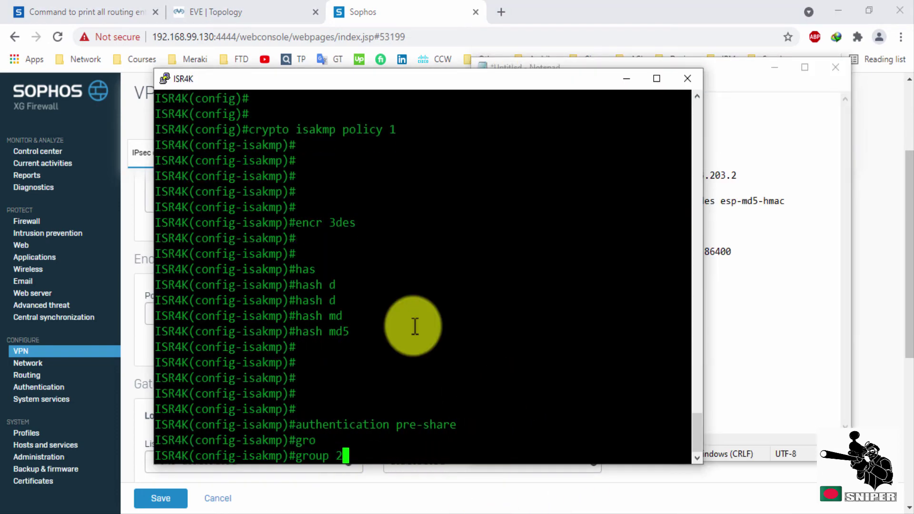
{"action": "type", "text": "2"}
{"action": "key", "text": "Return"}
{"action": "key", "text": "Return"}
{"action": "key", "text": "Return"}
{"action": "key", "text": "Return"}
{"action": "key", "text": "Return"}
{"action": "key", "text": "Return"}
{"action": "type", "text": "exi"}
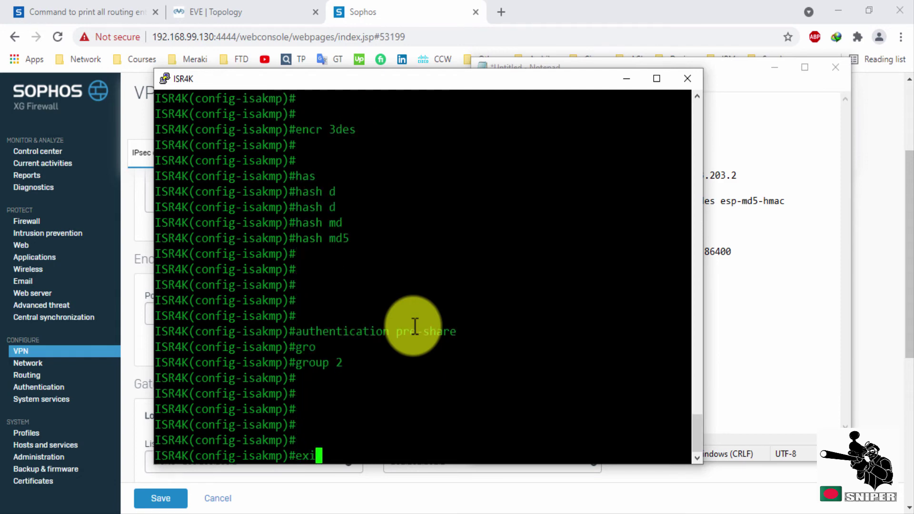
{"action": "type", "text": "t"}
{"action": "key", "text": "Return"}
{"action": "key", "text": "Return"}
{"action": "key", "text": "Return"}
{"action": "key", "text": "Return"}
Add the pre-shared key for 203.203.203.2 and the Sophos_HQ esp-3des esp-md5-hmac transport transform set.
{"action": "right_click", "coordinate": [465, 422]}
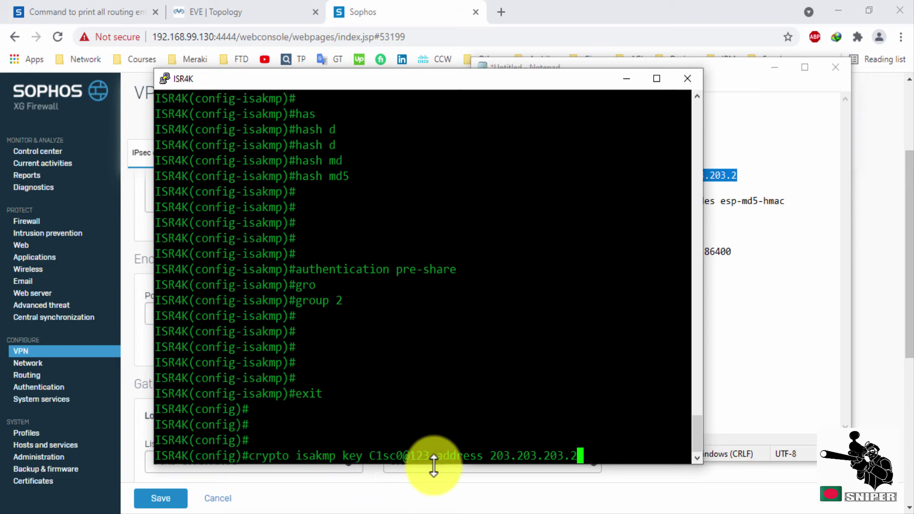
{"action": "left_click_drag", "start_coordinate": [435, 457], "coordinate": [370, 456]}
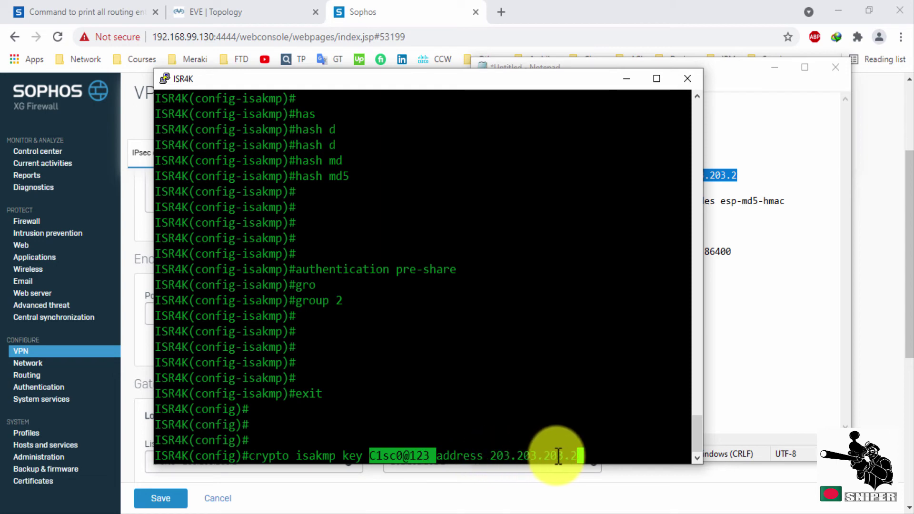
{"action": "left_click", "coordinate": [606, 456]}
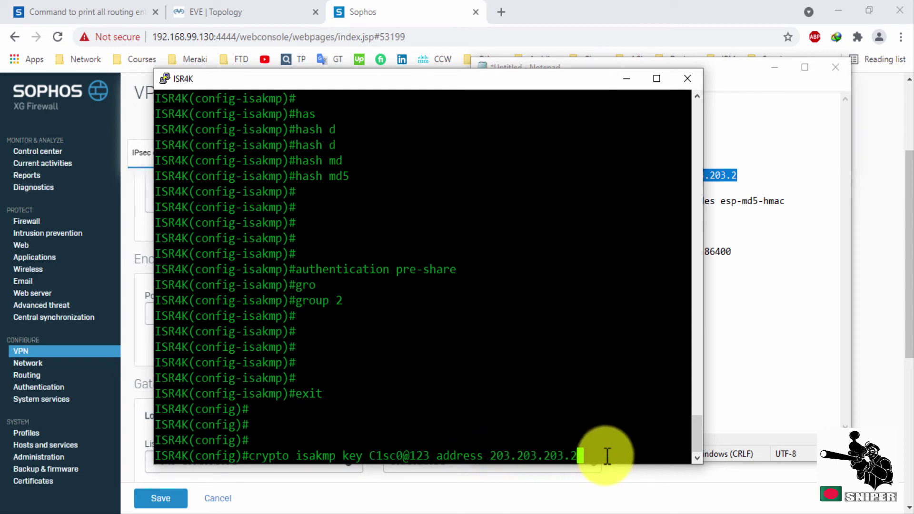
{"action": "key", "text": "Return"}
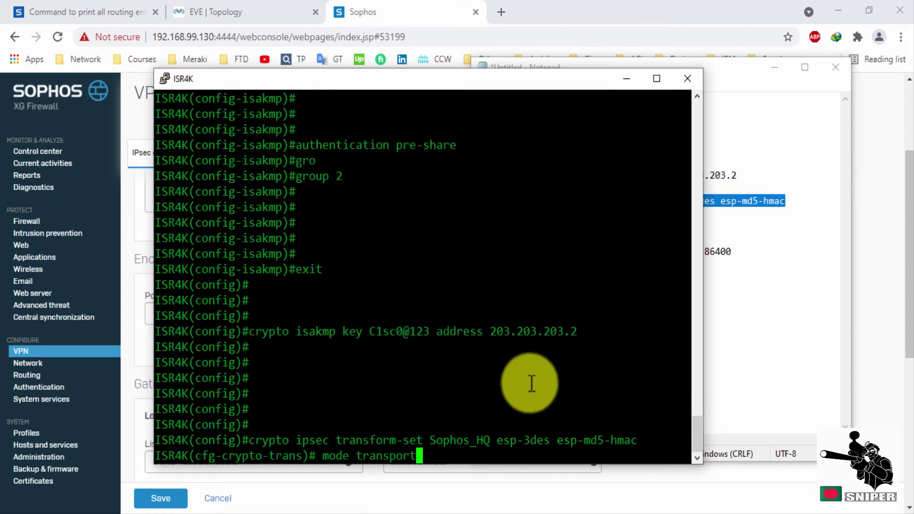
{"action": "key", "text": "Return"}
{"action": "key", "text": "Return"}
{"action": "key", "text": "Return"}
{"action": "key", "text": "Return"}
{"action": "key", "text": "Return"}
{"action": "key", "text": "Return"}
Create IPsec profile Sophos_HQ with an 86400-second lifetime using the Sophos_HQ transform set.
{"action": "right_click", "coordinate": [453, 388]}
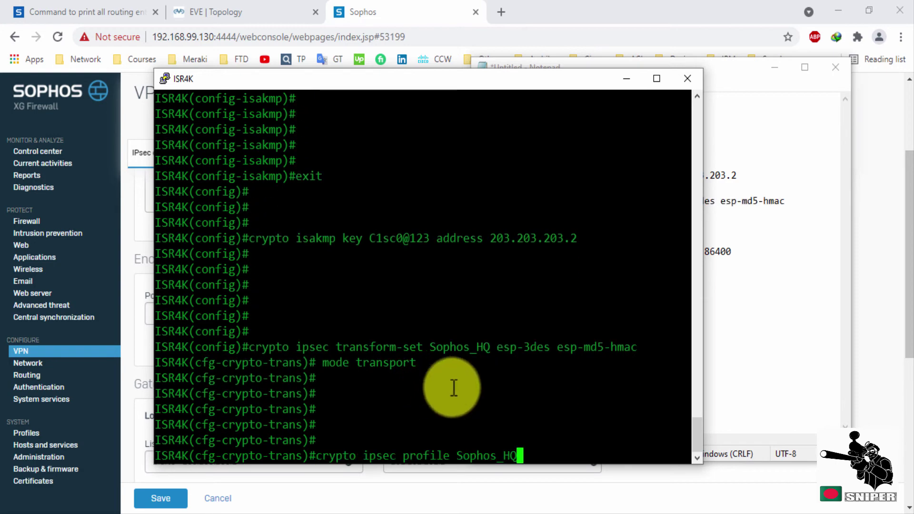
{"action": "key", "text": "Return"}
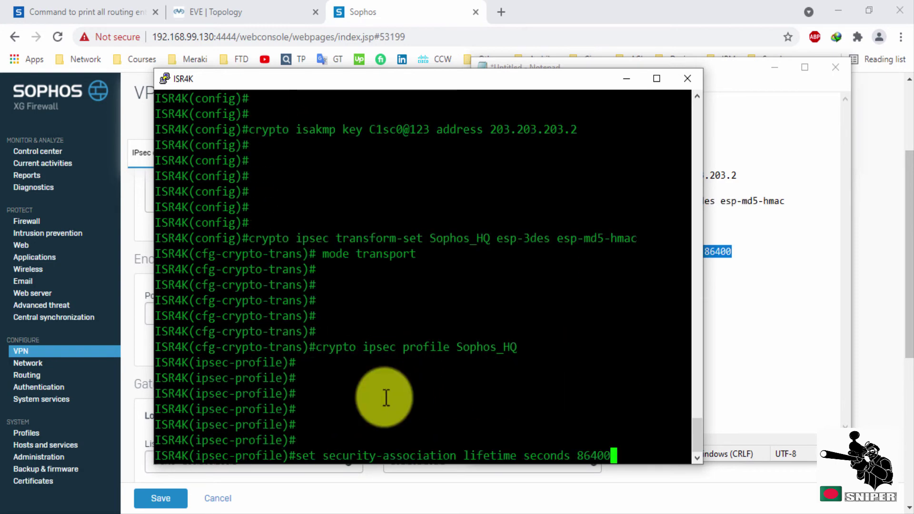
{"action": "key", "text": "Return"}
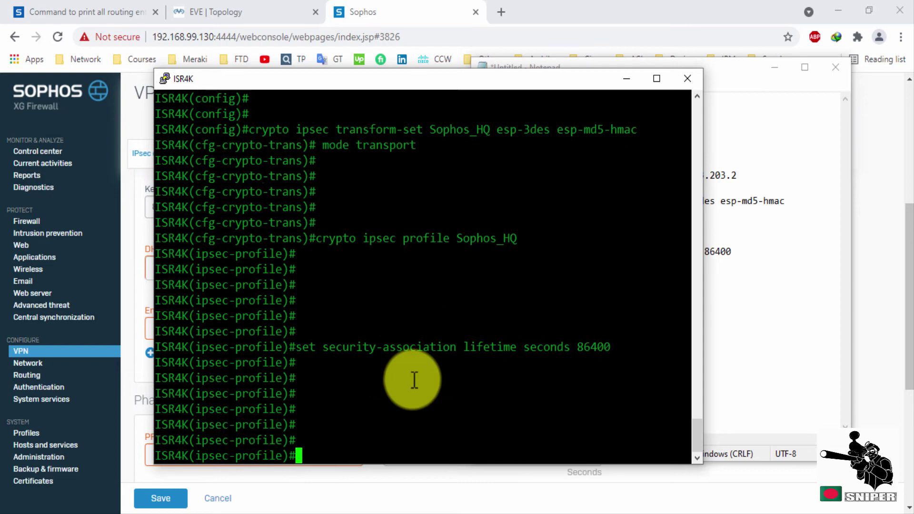
{"action": "right_click", "coordinate": [553, 394]}
{"action": "key", "text": "Return"}
{"action": "key", "text": "Return"}
{"action": "key", "text": "Return"}
{"action": "key", "text": "Return"}
Leave the IPsec profile and give Tunnel10 ip unnumbered e0/0.
{"action": "type", "text": "e"}
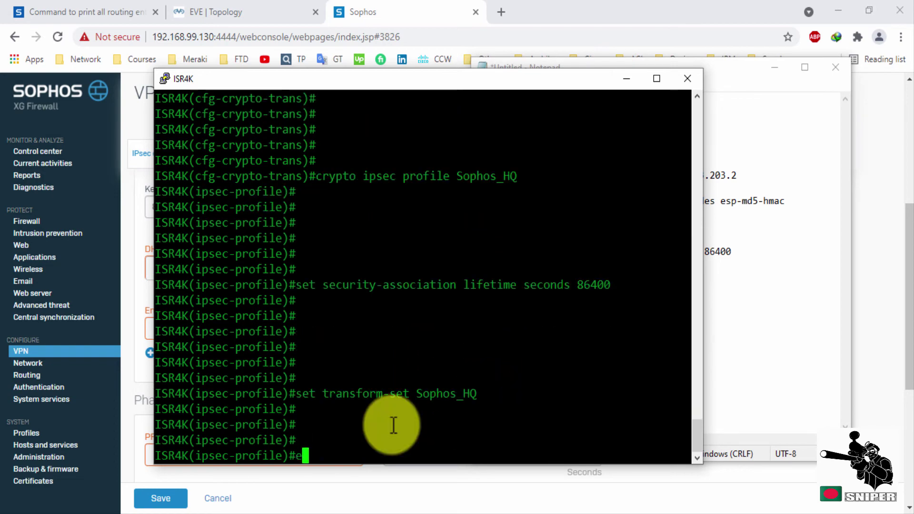
{"action": "type", "text": "xit"}
{"action": "key", "text": "Return"}
{"action": "key", "text": "Return"}
{"action": "key", "text": "Return"}
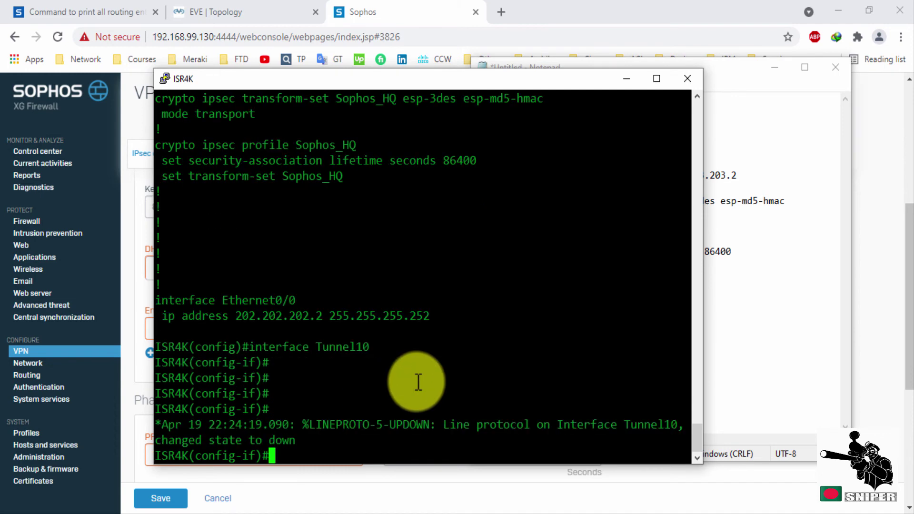
{"action": "key", "text": "Return"}
{"action": "key", "text": "Return"}
{"action": "key", "text": "Return"}
{"action": "key", "text": "Return"}
{"action": "key", "text": "Return"}
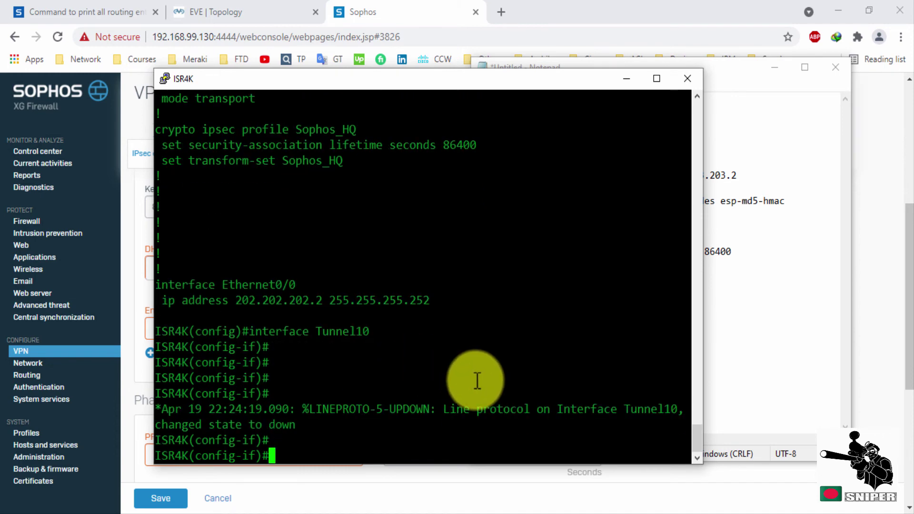
{"action": "type", "text": "ip unnumbered ?et"}
{"action": "key", "text": "Tab"}
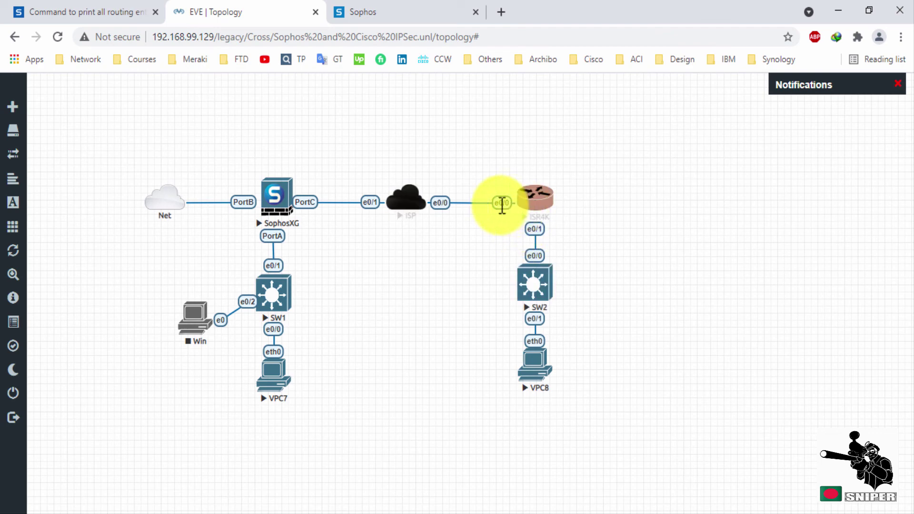
{"action": "left_click", "coordinate": [508, 206]}
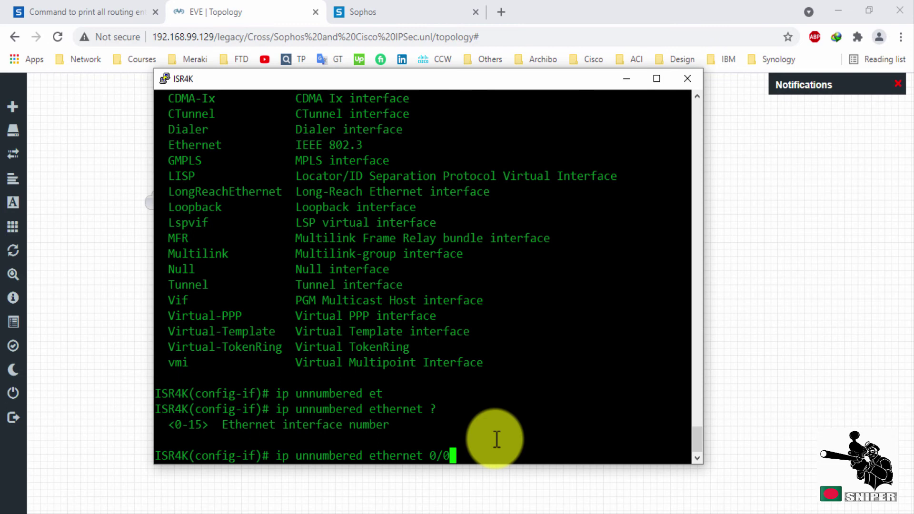
{"action": "key", "text": "Return"}
{"action": "key", "text": "Return"}
{"action": "key", "text": "Return"}
{"action": "key", "text": "Return"}
{"action": "key", "text": "Return"}
Set Tunnel10 source 202.202.202.2, destination 203.203.203.2, IPsec IPv4 mode and Sophos_HQ protection.
{"action": "right_click", "coordinate": [418, 428]}
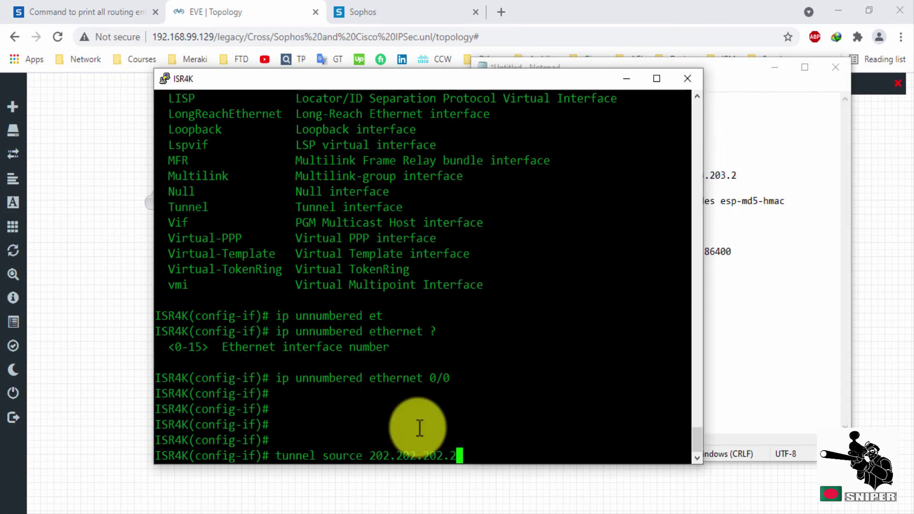
{"action": "key", "text": "alt+Tab"}
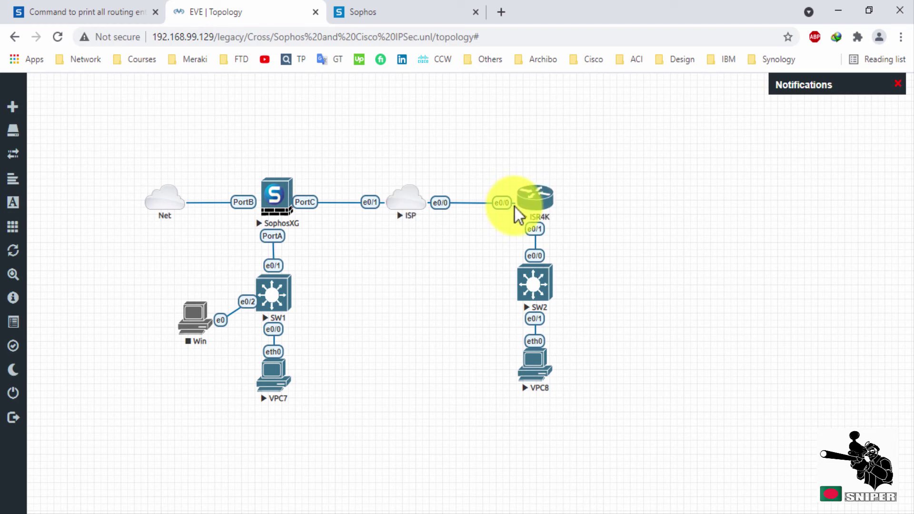
{"action": "key", "text": "alt+Tab"}
{"action": "right_click", "coordinate": [395, 376]}
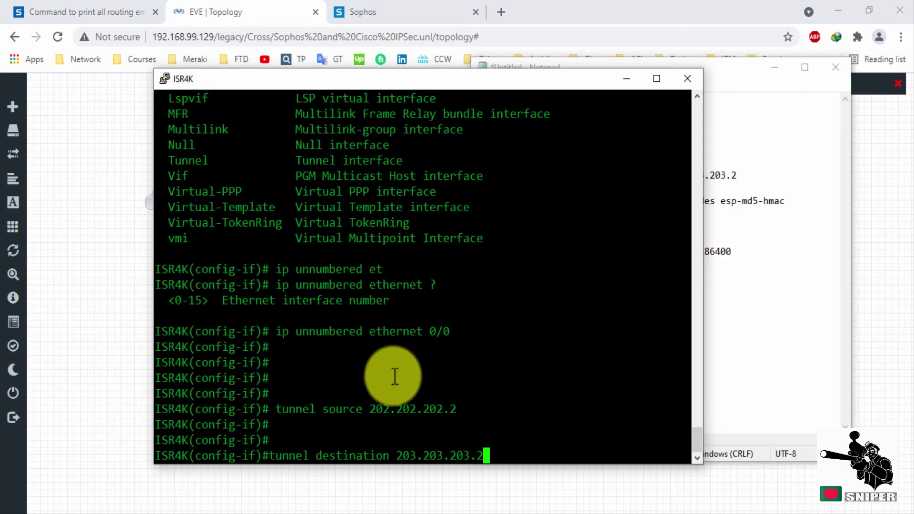
{"action": "key", "text": "Return"}
{"action": "key", "text": "Return"}
{"action": "key", "text": "Return"}
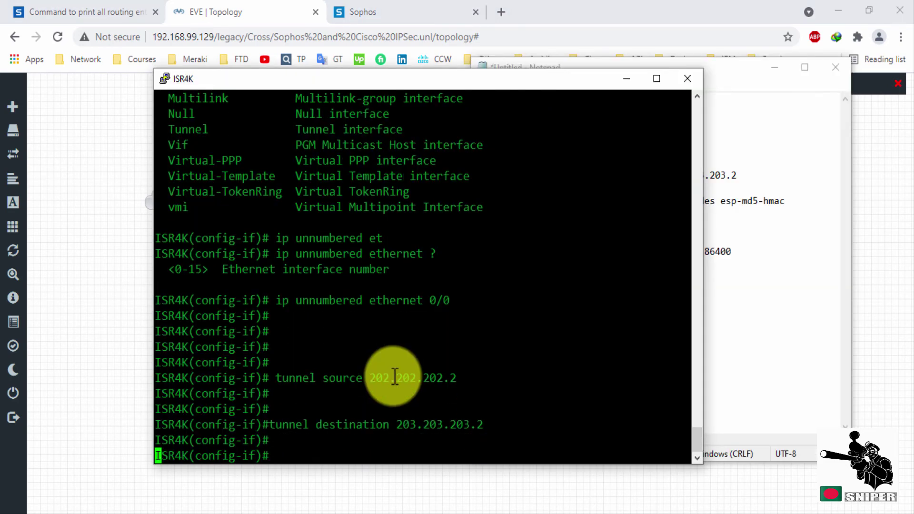
{"action": "right_click", "coordinate": [394, 376]}
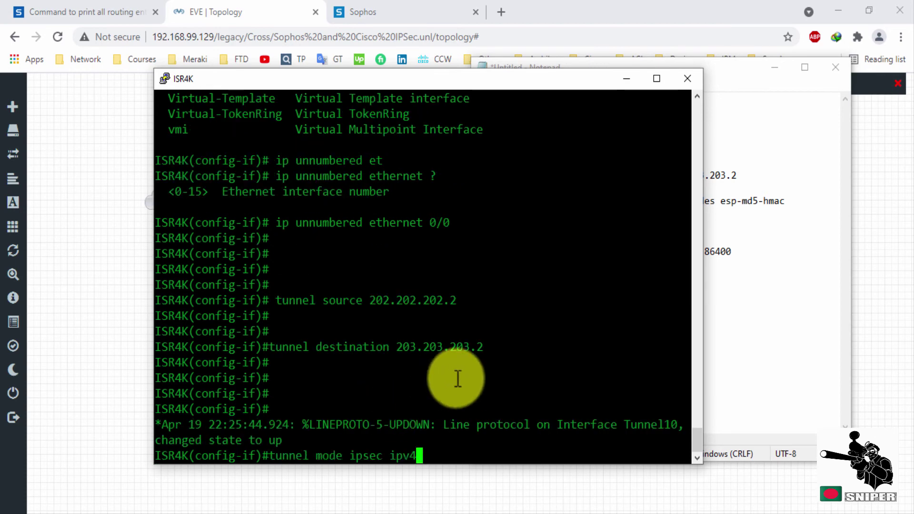
{"action": "right_click", "coordinate": [495, 364]}
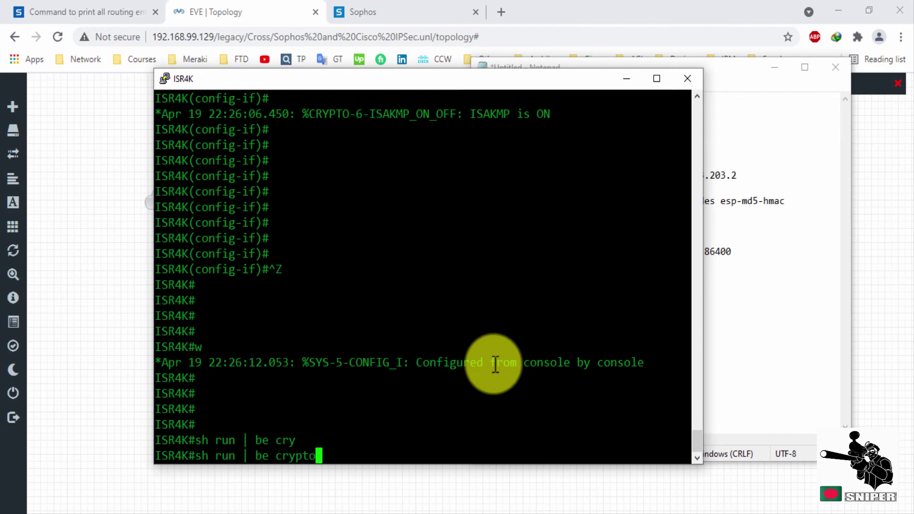
Review the running config from crypto onward, including the Sophos_HQ profile and Tunnel10 settings.
{"action": "key", "text": "Return"}
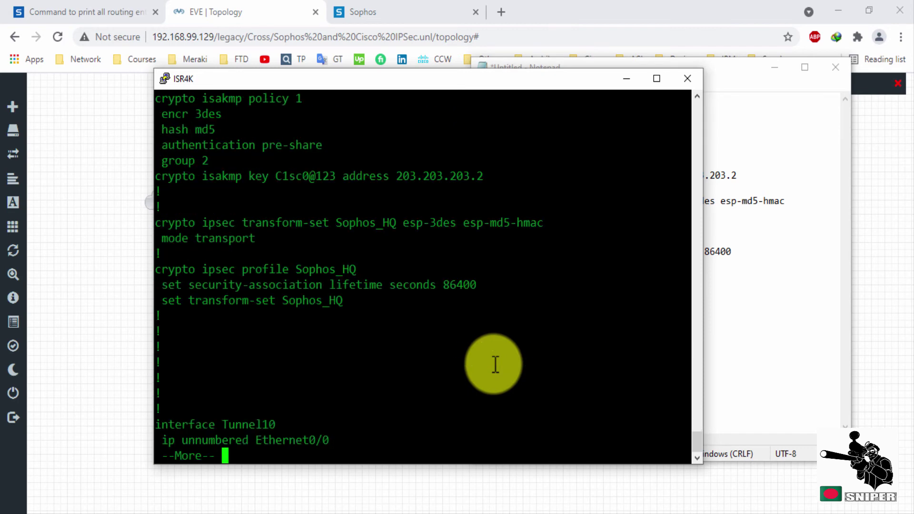
{"action": "left_click_drag", "start_coordinate": [347, 302], "coordinate": [152, 101]}
{"action": "key", "text": "space"}
{"action": "scroll", "coordinate": [190, 255], "scroll_direction": "up", "scroll_amount": 4}
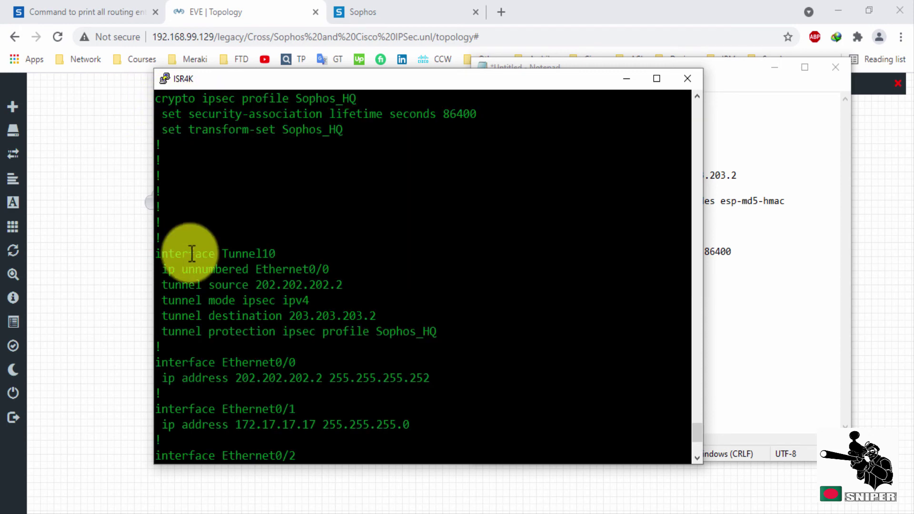
{"action": "left_click_drag", "start_coordinate": [156, 254], "coordinate": [441, 337]}
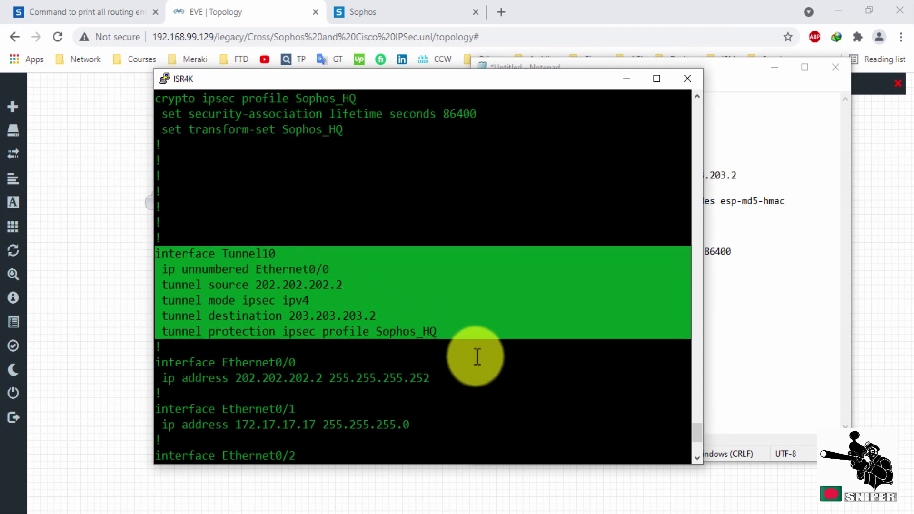
Display the router's routing table with sh ip route.
{"action": "type", "text": "sh "}
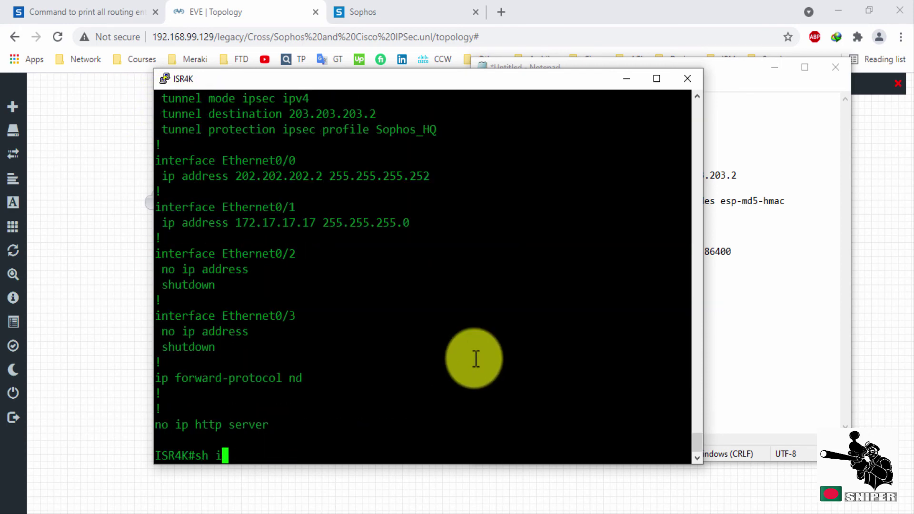
{"action": "type", "text": "ip route"}
{"action": "key", "text": "Tab"}
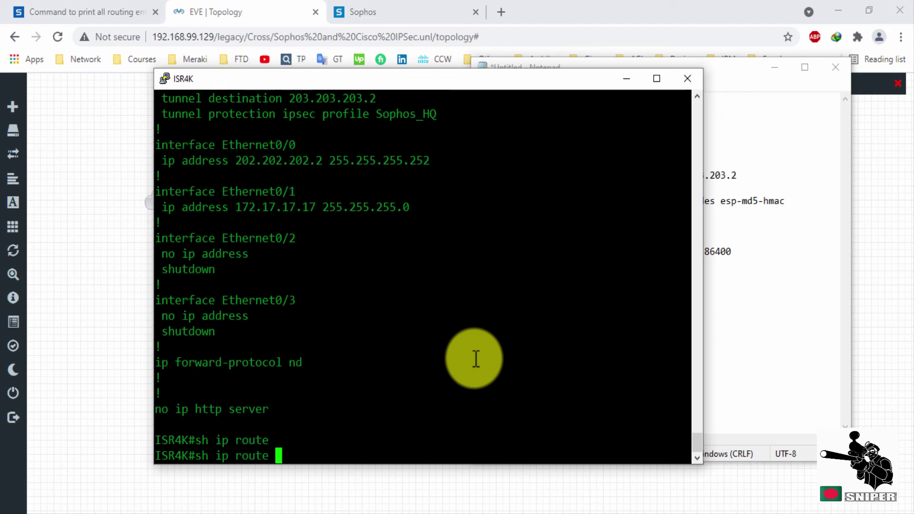
{"action": "key", "text": "Return"}
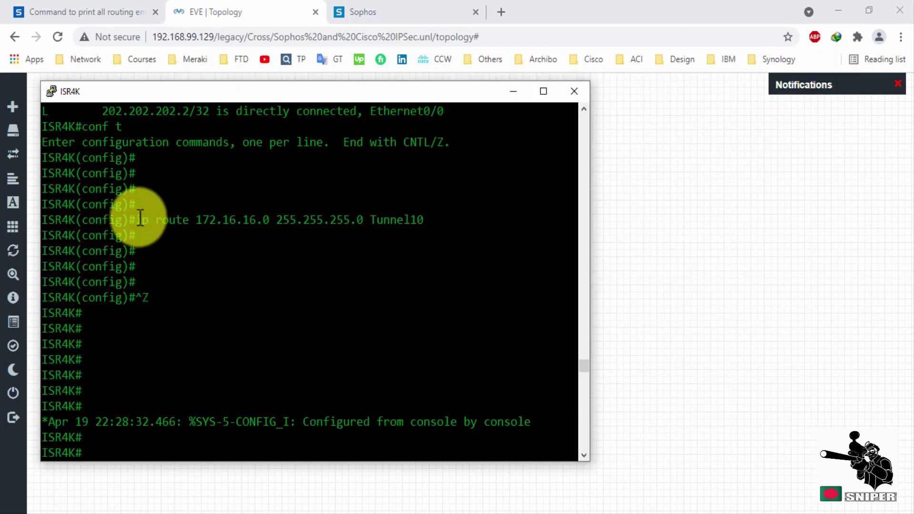
{"action": "left_click_drag", "start_coordinate": [136, 220], "coordinate": [422, 221]}
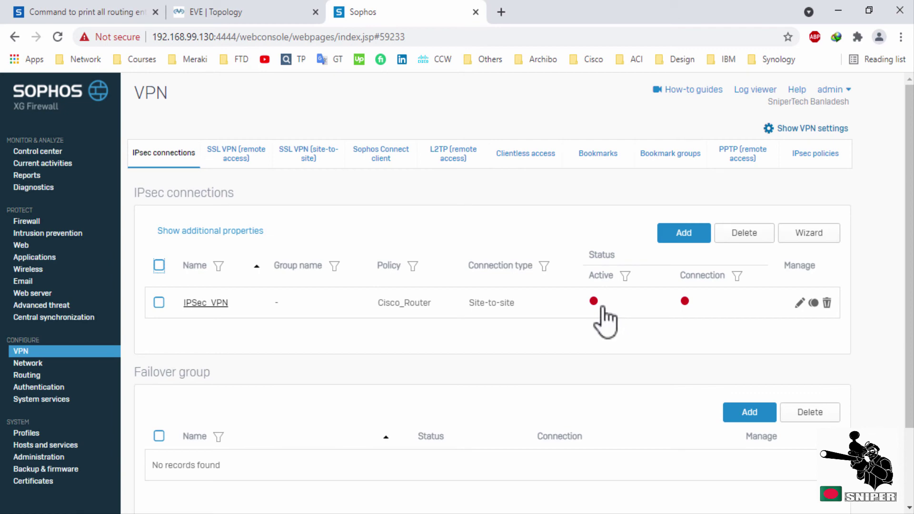
Activate and connect IPSec_VPN, then view its LAN_Subnet 172.16.16.0/24 to BR_Subnet 172.17.17.0/24 details.
{"action": "left_click", "coordinate": [593, 304]}
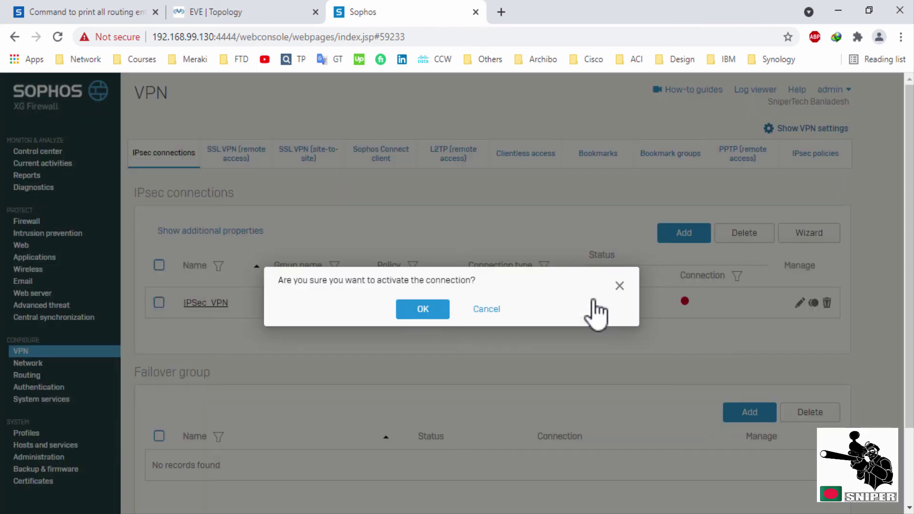
{"action": "left_click", "coordinate": [423, 310]}
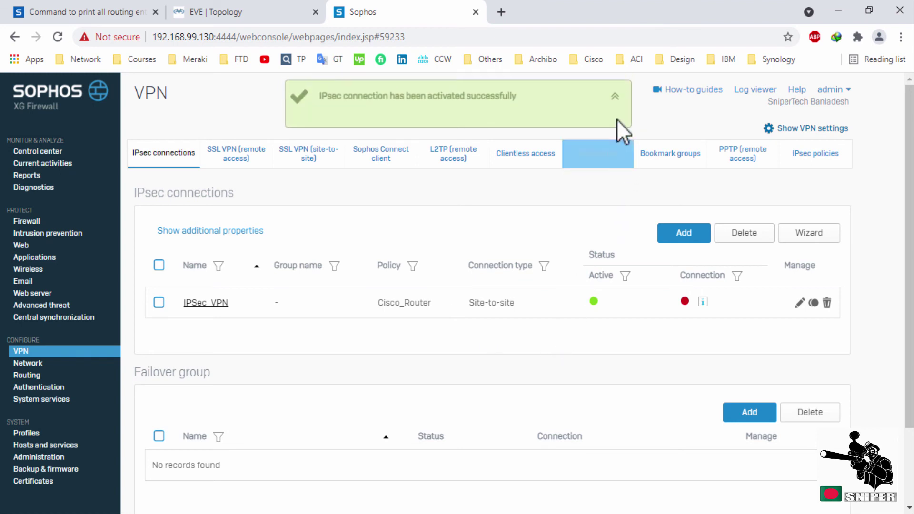
{"action": "left_click", "coordinate": [684, 303]}
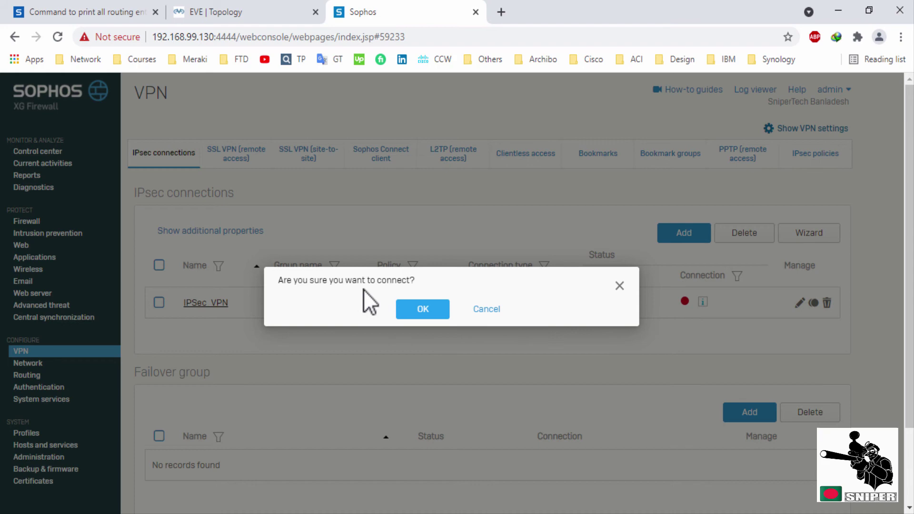
{"action": "left_click", "coordinate": [419, 307]}
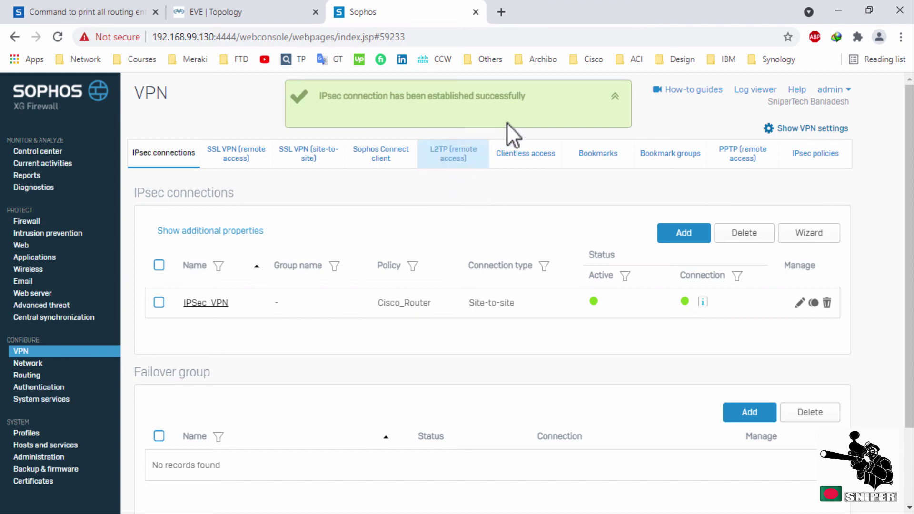
{"action": "left_click", "coordinate": [615, 96]}
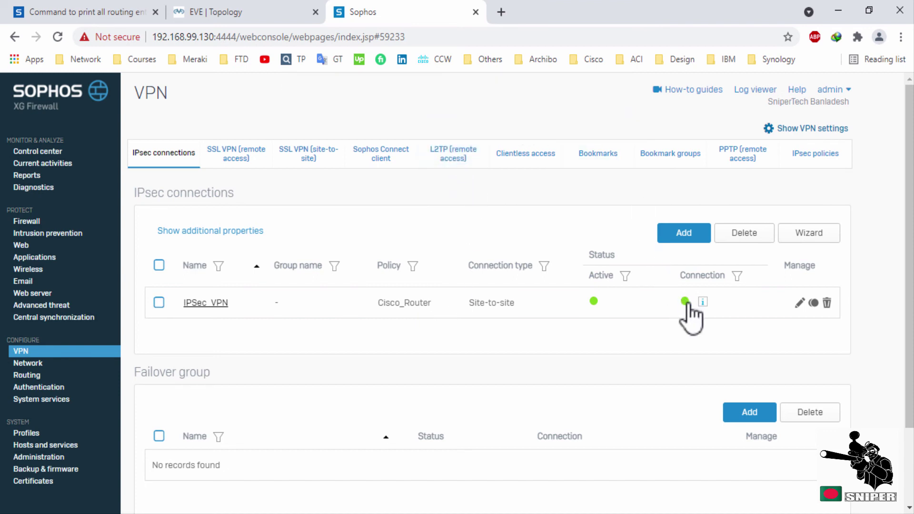
{"action": "left_click", "coordinate": [703, 305]}
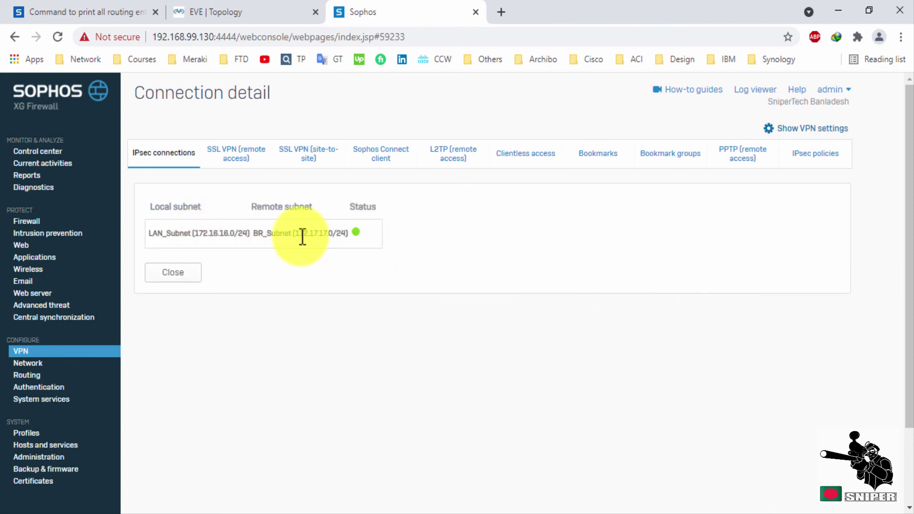
Rerun 'sh cryp isakmp sa' on the ISR4K console to see the 203.203.203.2 SA in QM_IDLE.
{"action": "key", "text": "Escape"}
{"action": "key", "text": "alt+Tab"}
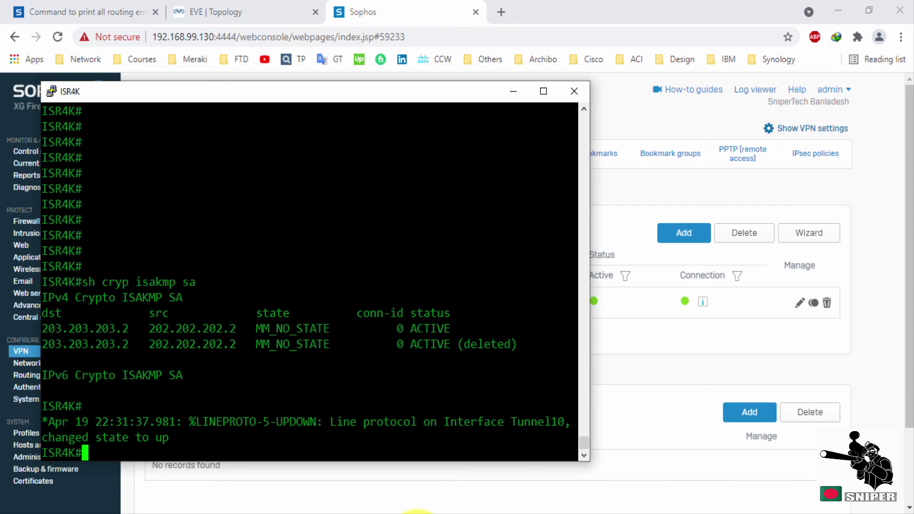
{"action": "left_click_drag", "start_coordinate": [420, 98], "coordinate": [402, 80]}
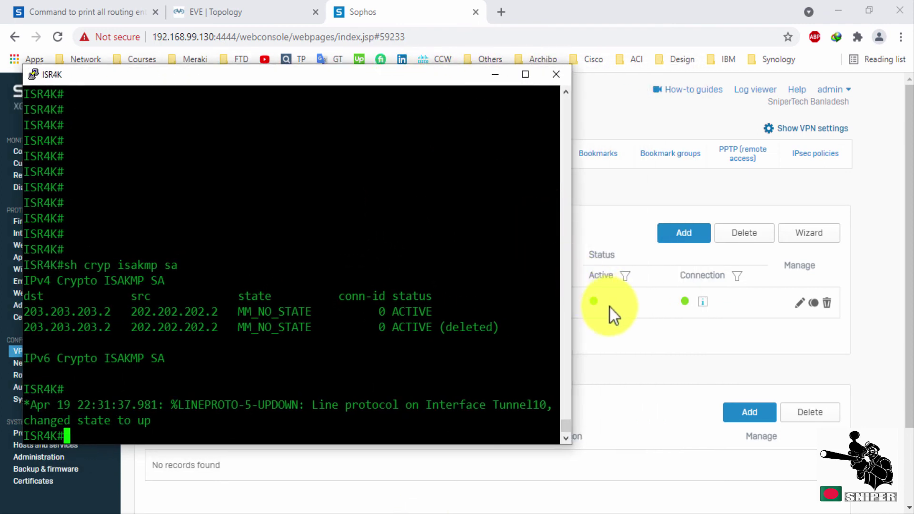
{"action": "key", "text": "Up"}
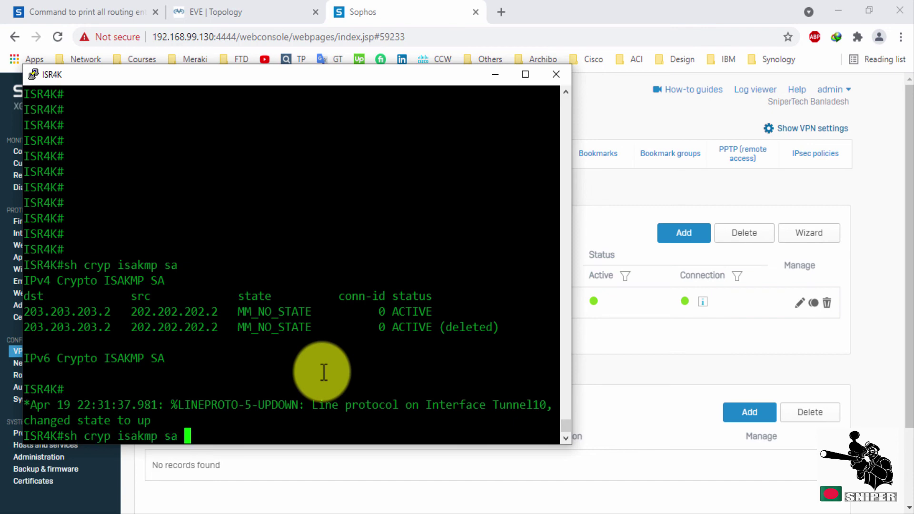
{"action": "key", "text": "Return"}
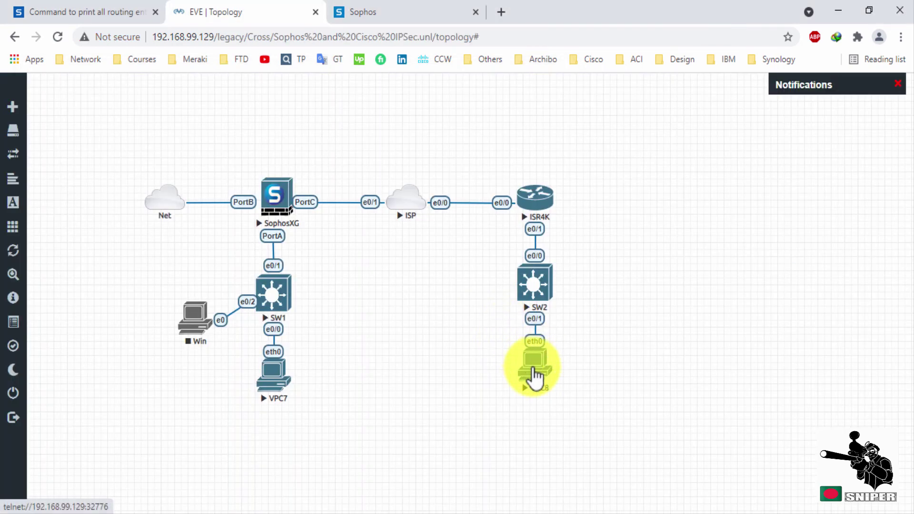
Open a VPC8 console and ping 172.16.16.17 on the other LAN.
{"action": "left_click", "coordinate": [533, 369]}
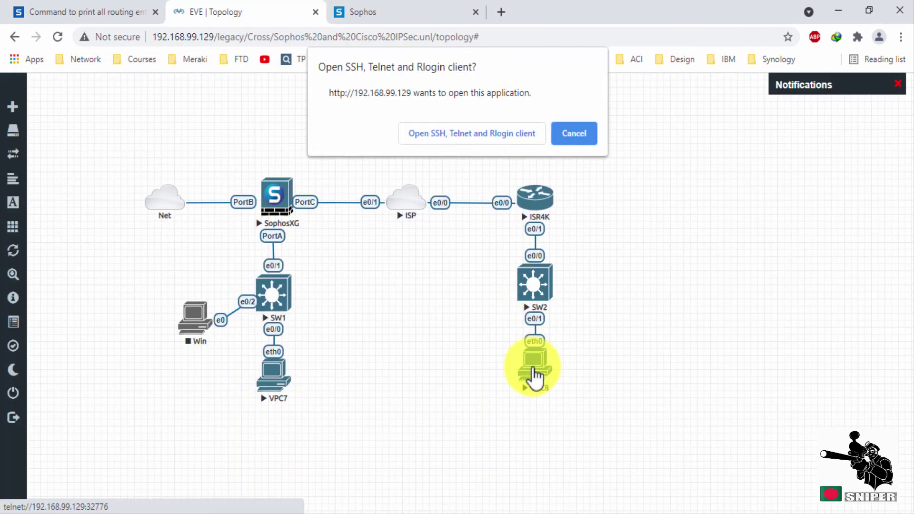
{"action": "left_click", "coordinate": [501, 134]}
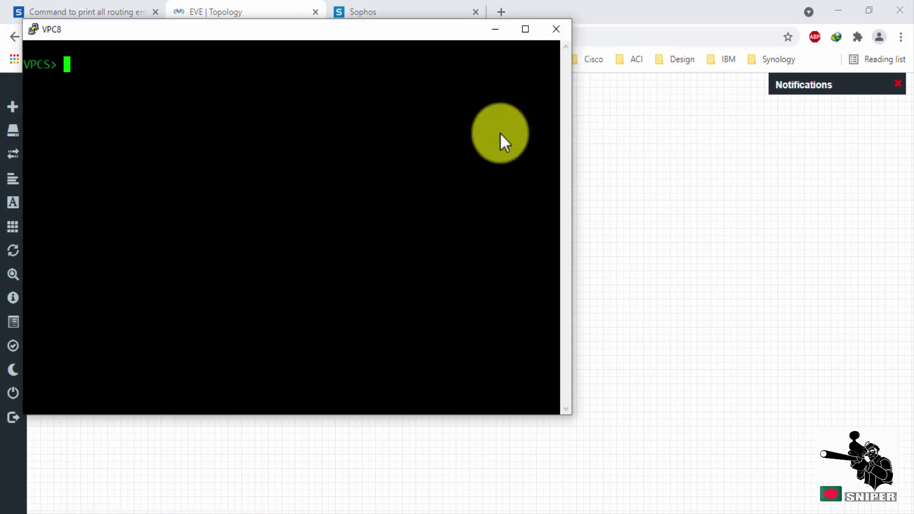
{"action": "left_click_drag", "start_coordinate": [373, 35], "coordinate": [681, 101]}
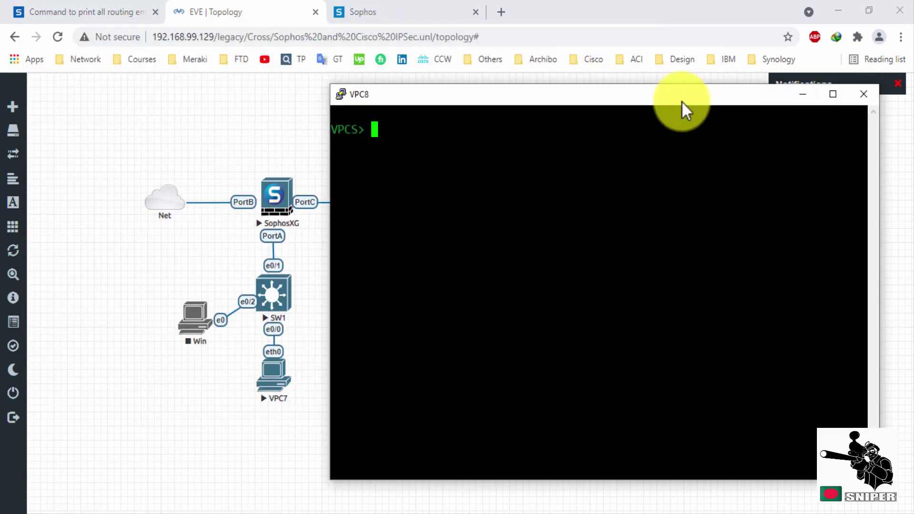
{"action": "type", "text": "ping 172.16.16.17"}
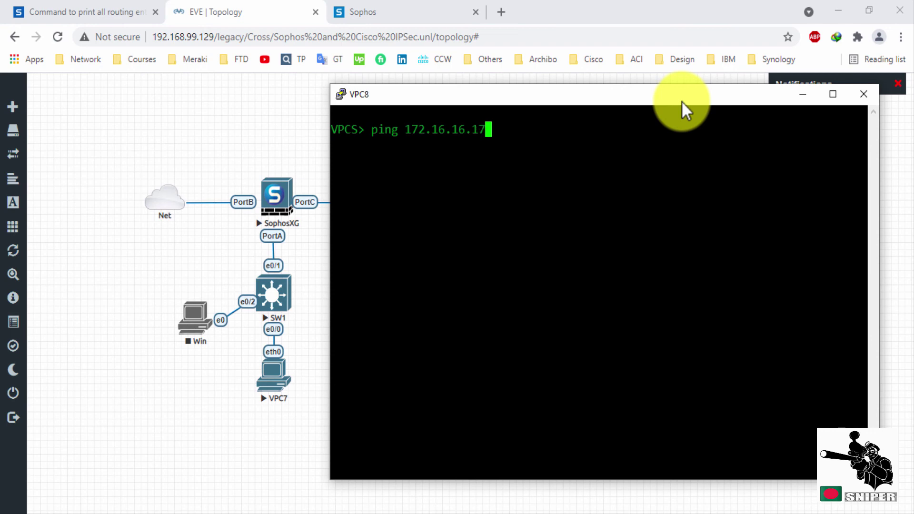
{"action": "key", "text": "Return"}
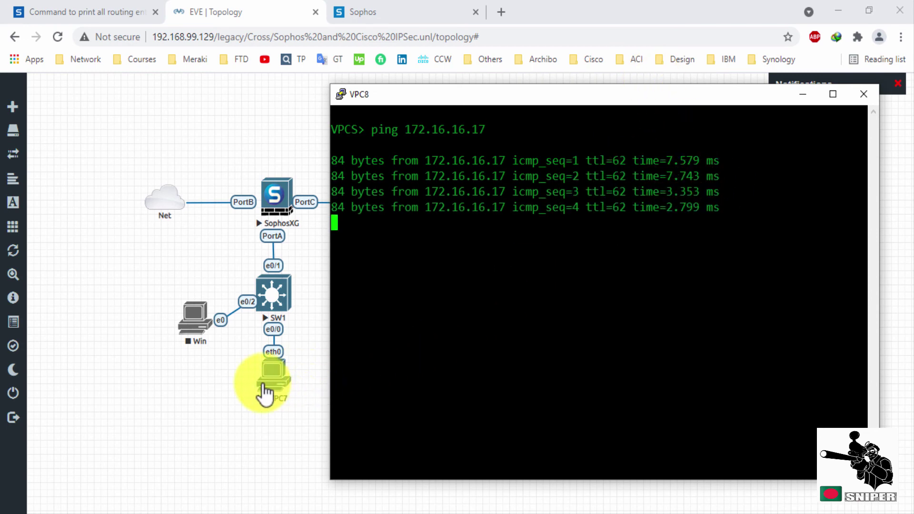
Open a VPC7 console alongside VPC8 and copy VPC8's ping command.
{"action": "left_click", "coordinate": [265, 393]}
{"action": "left_click", "coordinate": [444, 136]}
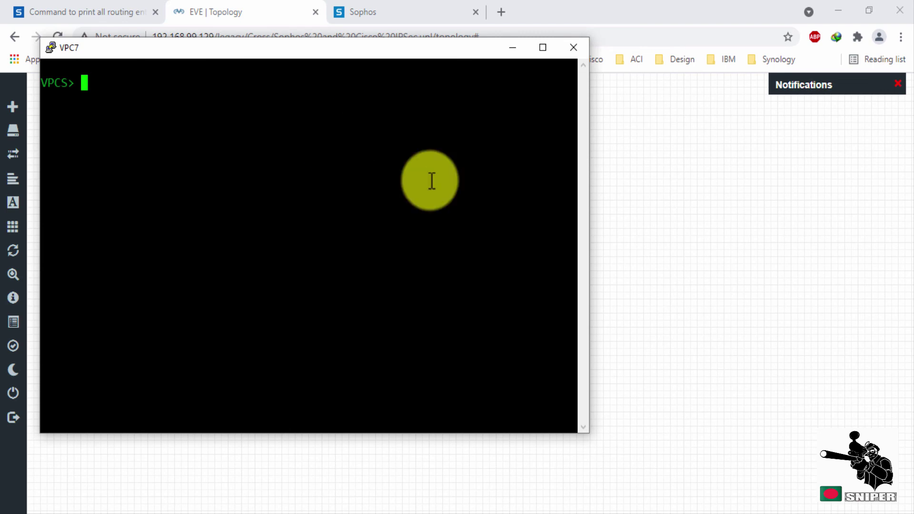
{"action": "left_click", "coordinate": [431, 511]}
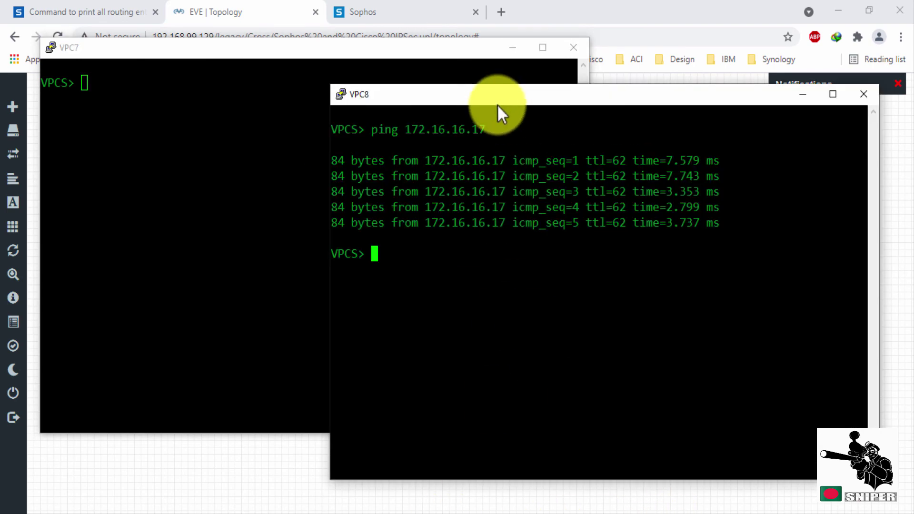
{"action": "left_click_drag", "start_coordinate": [500, 95], "coordinate": [533, 74]}
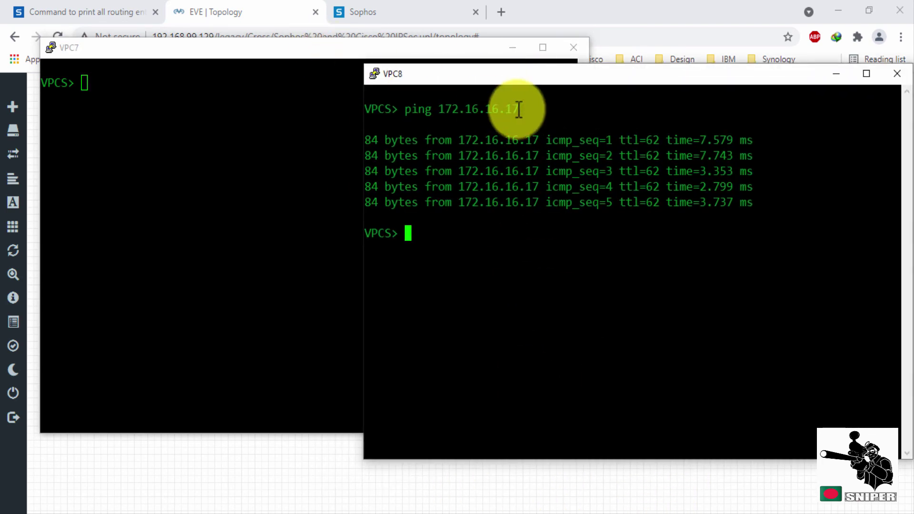
{"action": "left_click_drag", "start_coordinate": [518, 109], "coordinate": [404, 109]}
{"action": "key", "text": "ctrl+c"}
{"action": "left_click", "coordinate": [175, 45]}
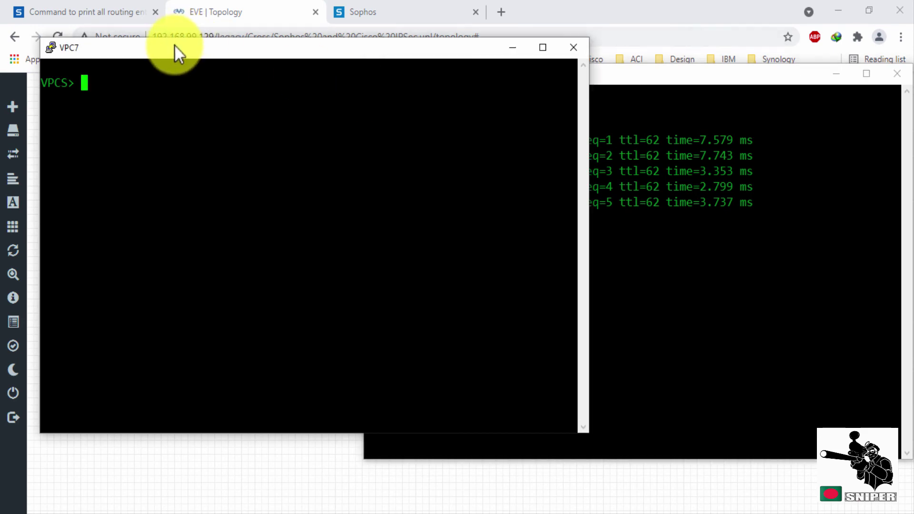
Ping 172.17.17.18 from VPC7 using the edited command, then trace the route to it.
{"action": "right_click", "coordinate": [182, 122]}
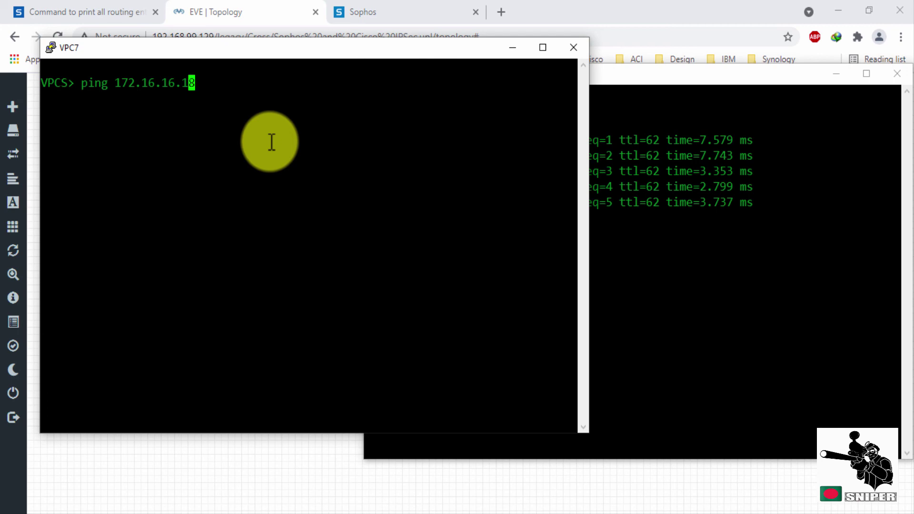
{"action": "key", "text": "BackSpace"}
{"action": "type", "text": "7"}
{"action": "key", "text": "BackSpace"}
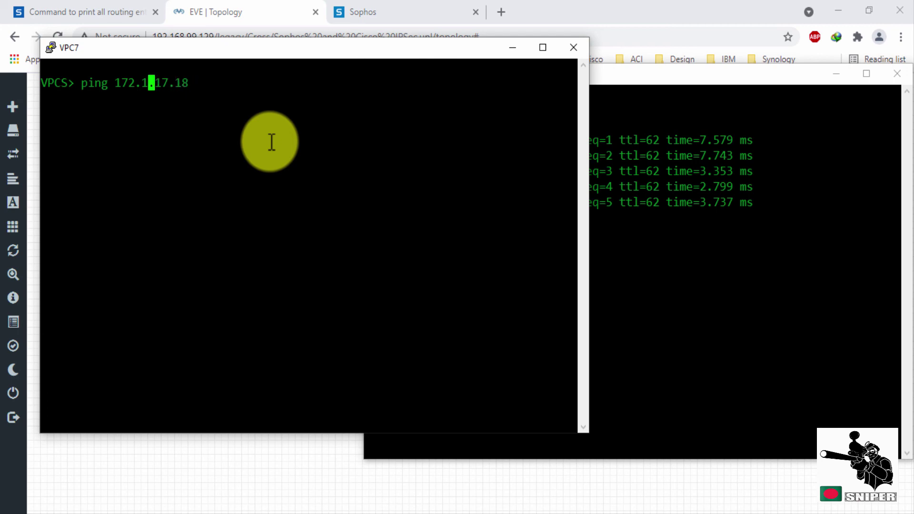
{"action": "type", "text": "7"}
{"action": "key", "text": "Return"}
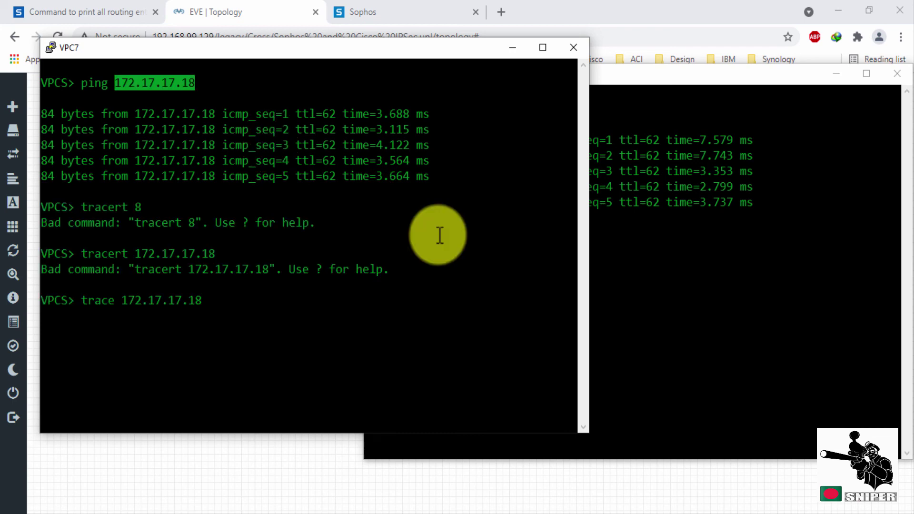
{"action": "key", "text": "Return"}
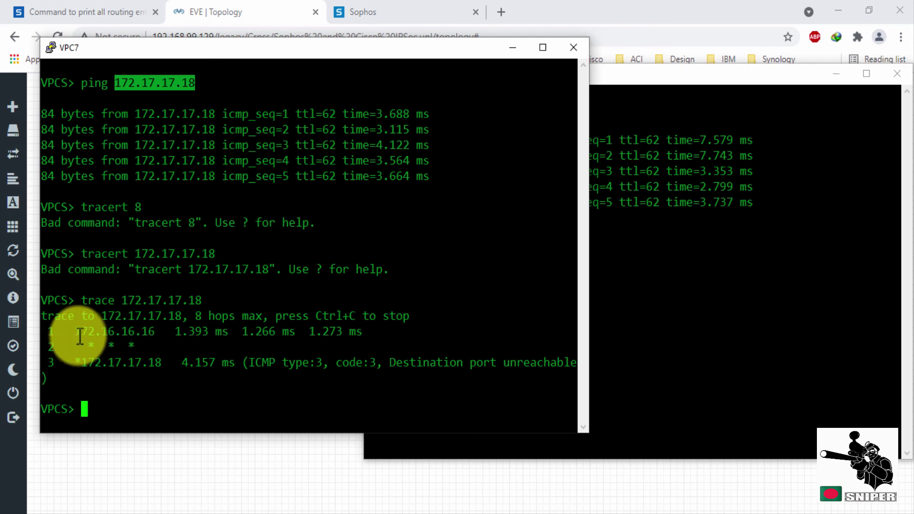
From VPC8, trace the route to 172.16.16.17 and rerun the ping to it.
{"action": "left_click_drag", "start_coordinate": [81, 346], "coordinate": [576, 347]}
{"action": "left_click", "coordinate": [686, 287]}
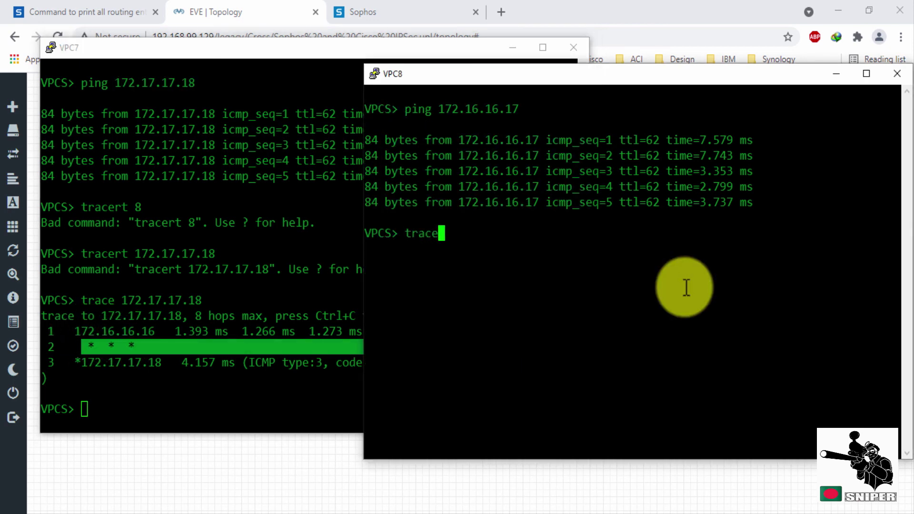
{"action": "left_click_drag", "start_coordinate": [518, 109], "coordinate": [437, 109]}
{"action": "type", "text": "trace"}
{"action": "right_click", "coordinate": [591, 228]}
{"action": "key", "text": "Return"}
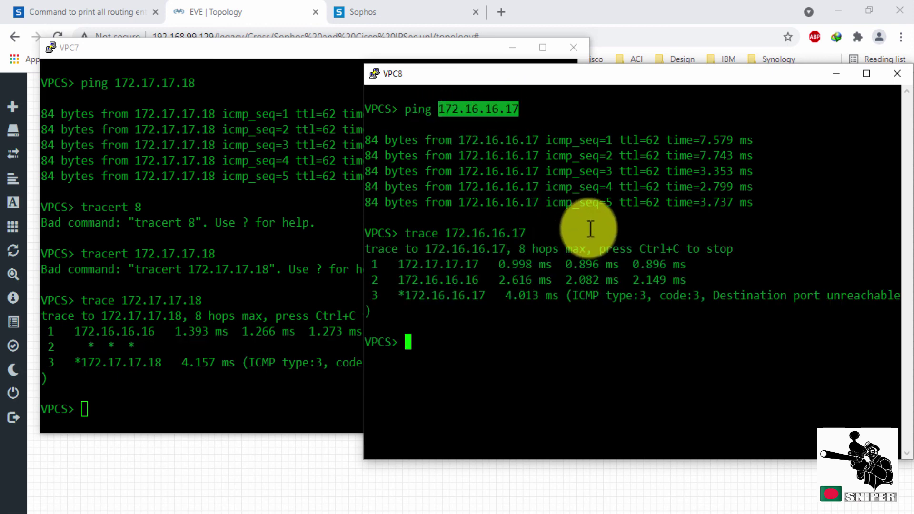
{"action": "key", "text": "Up"}
{"action": "key", "text": "Up"}
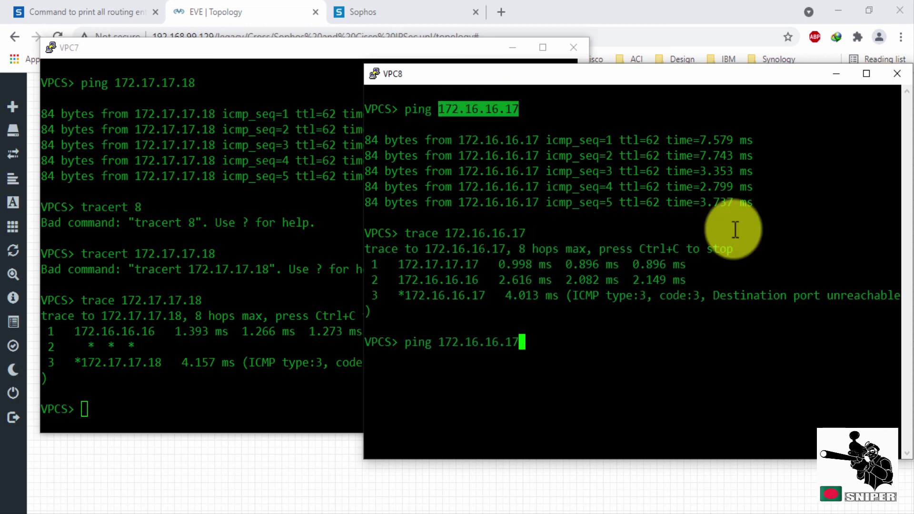
{"action": "key", "text": "Return"}
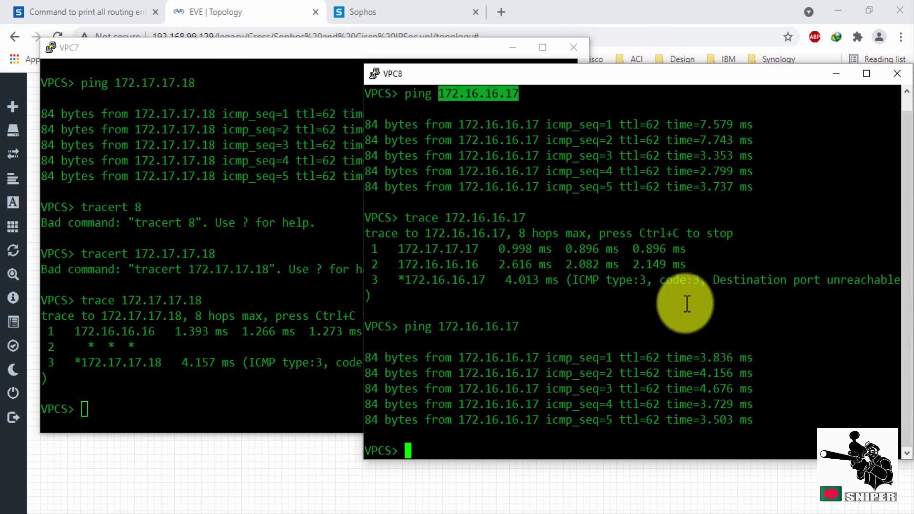
Disconnect the IPSec_VPN tunnel on the Sophos VPN page, then check the ISR4K console for Tunnel10.
{"action": "left_click", "coordinate": [385, 15]}
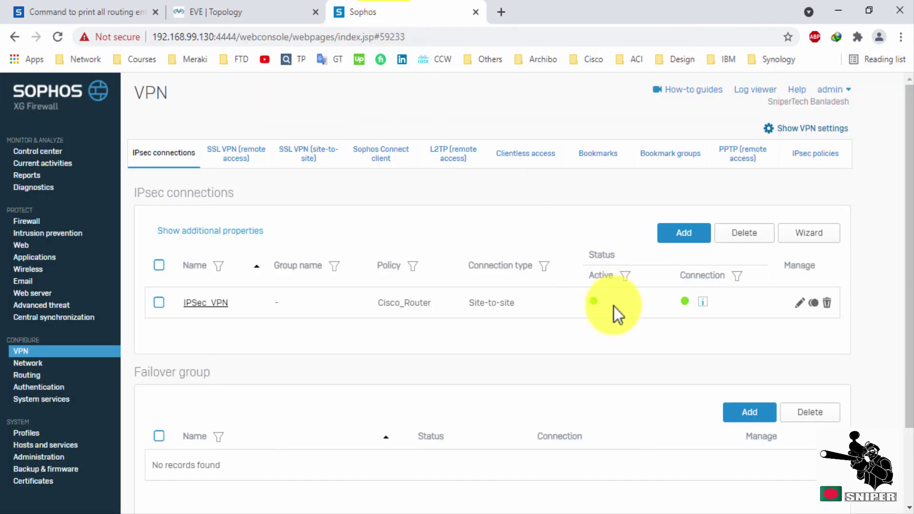
{"action": "left_click", "coordinate": [685, 302]}
{"action": "left_click", "coordinate": [431, 309]}
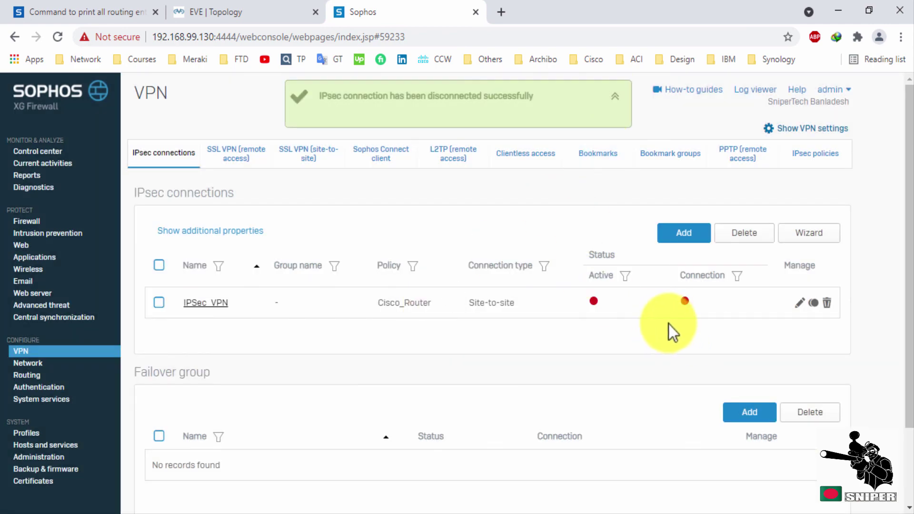
{"action": "left_click", "coordinate": [618, 98]}
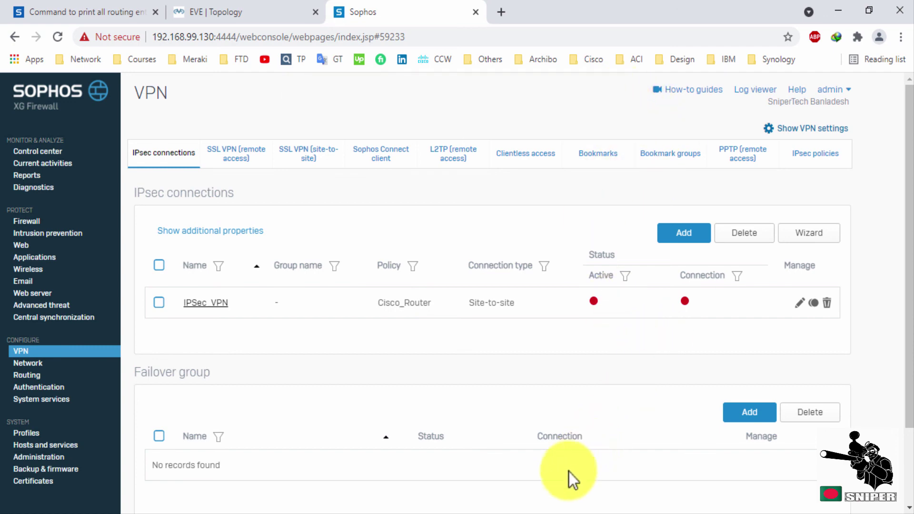
{"action": "key", "text": "alt+Tab"}
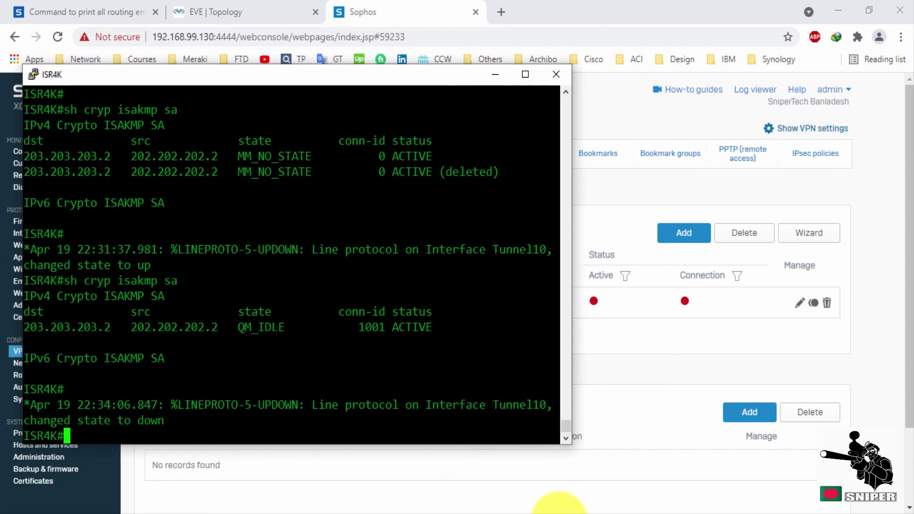
Rerun VPC8's ping to 172.16.16.17 to get host unreachable while the tunnel is down.
{"action": "left_click", "coordinate": [439, 500]}
{"action": "key", "text": "Up"}
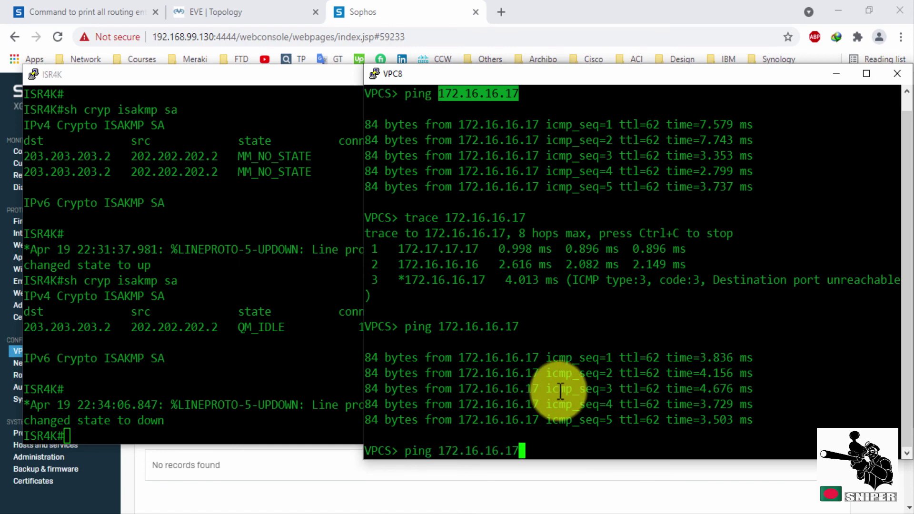
{"action": "key", "text": "Return"}
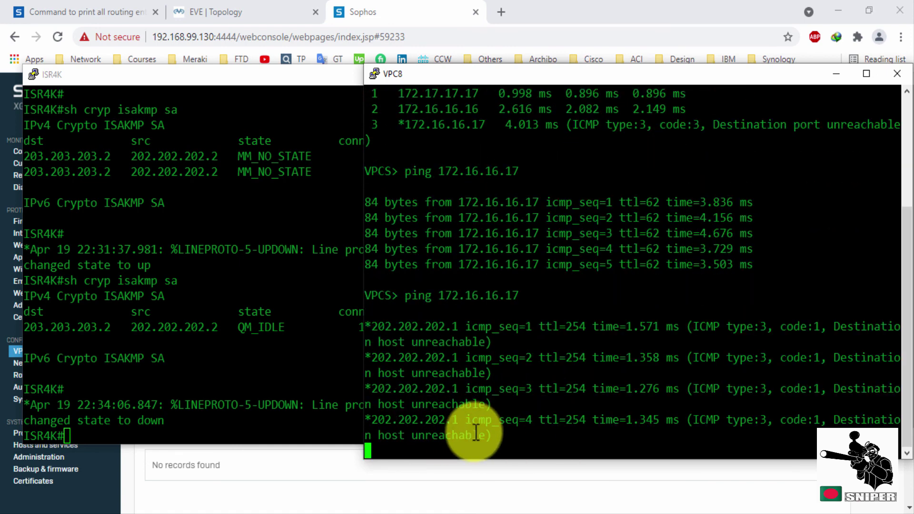
{"action": "left_click", "coordinate": [556, 7]}
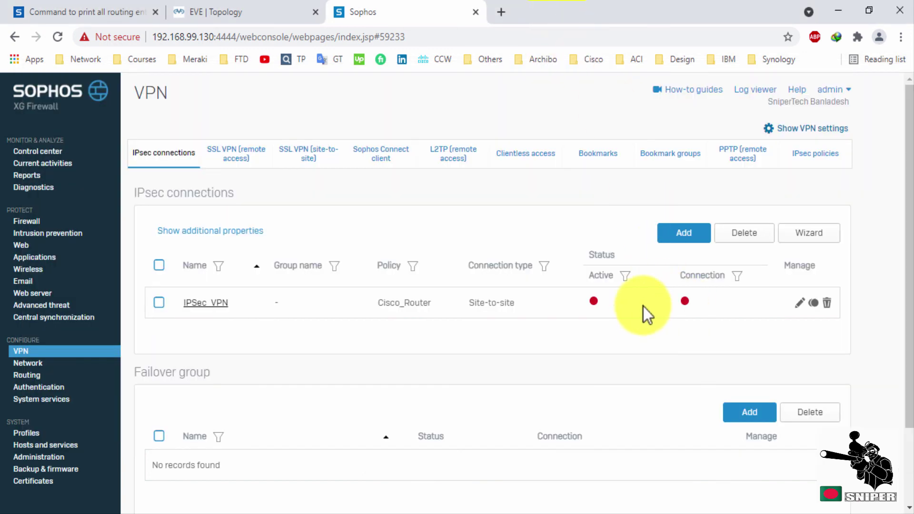
Reconnect the IPSec_VPN tunnel from its red Connection indicator and confirm.
{"action": "left_click", "coordinate": [686, 302]}
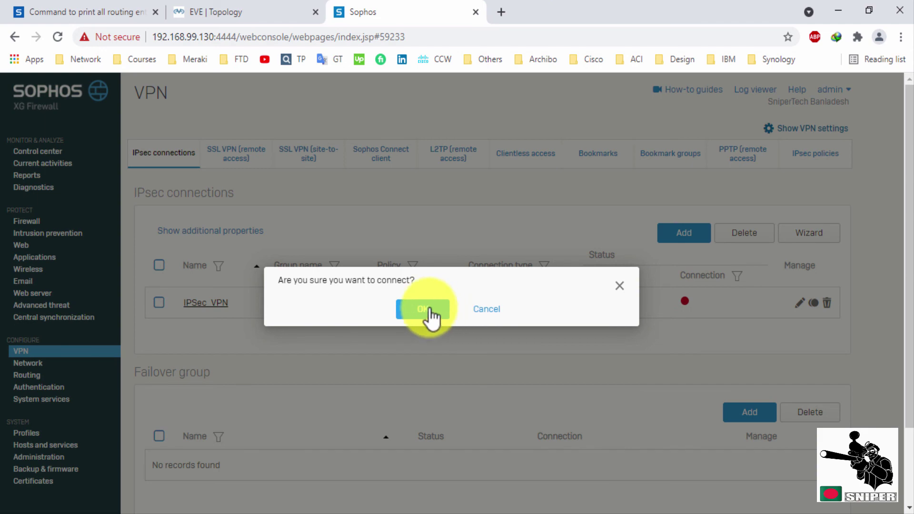
{"action": "left_click", "coordinate": [418, 311]}
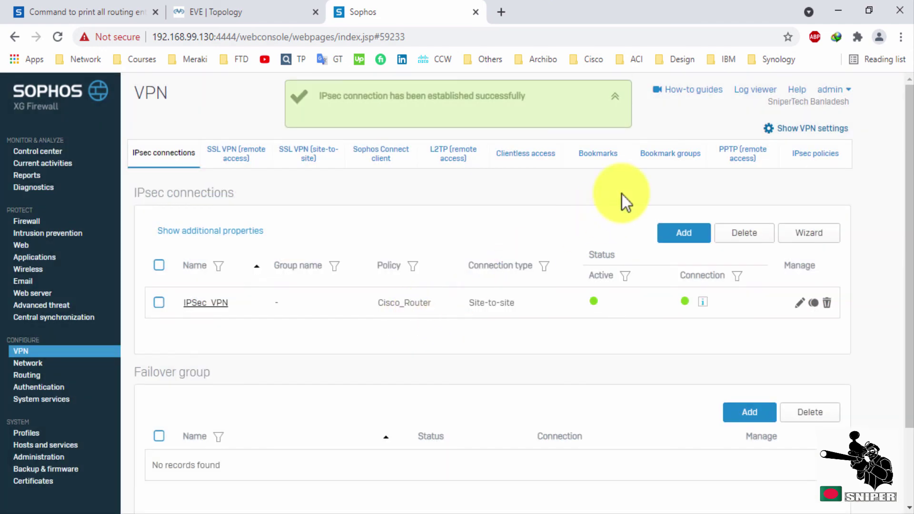
Check Tunnel10 on the ISR4K, then rerun VPC8's ping to 172.16.16.17 for replies.
{"action": "left_click", "coordinate": [369, 507]}
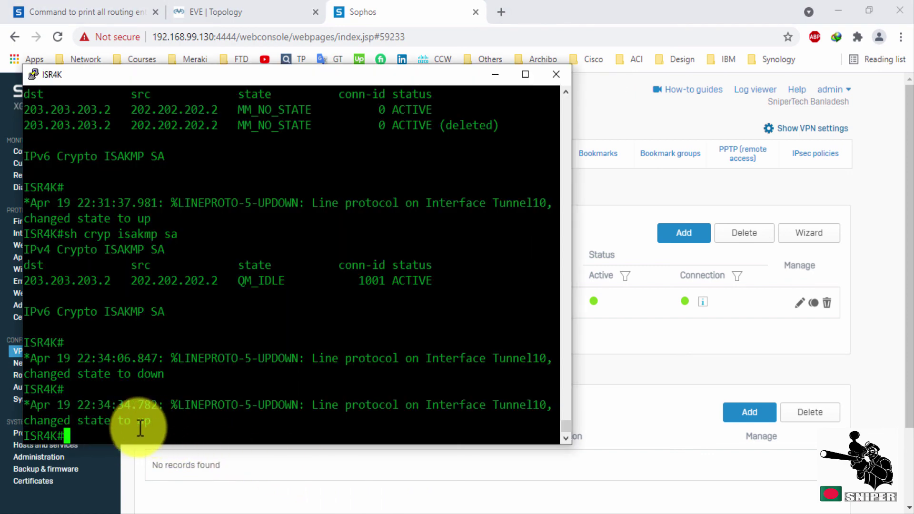
{"action": "left_click", "coordinate": [476, 509]}
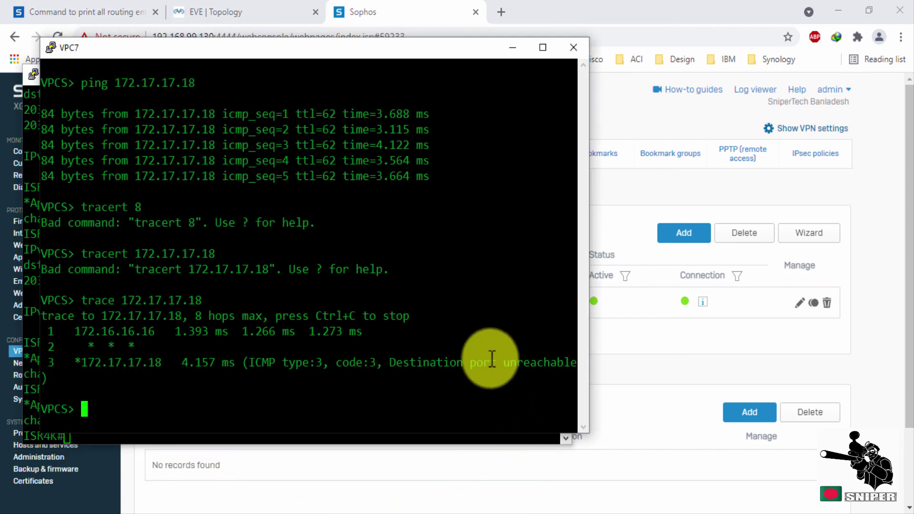
{"action": "left_click", "coordinate": [453, 505]}
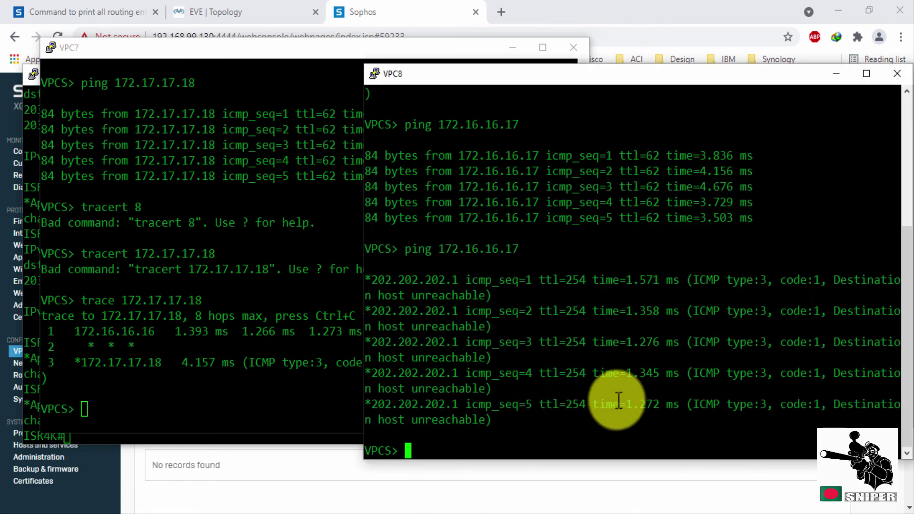
{"action": "key", "text": "Up"}
{"action": "key", "text": "Return"}
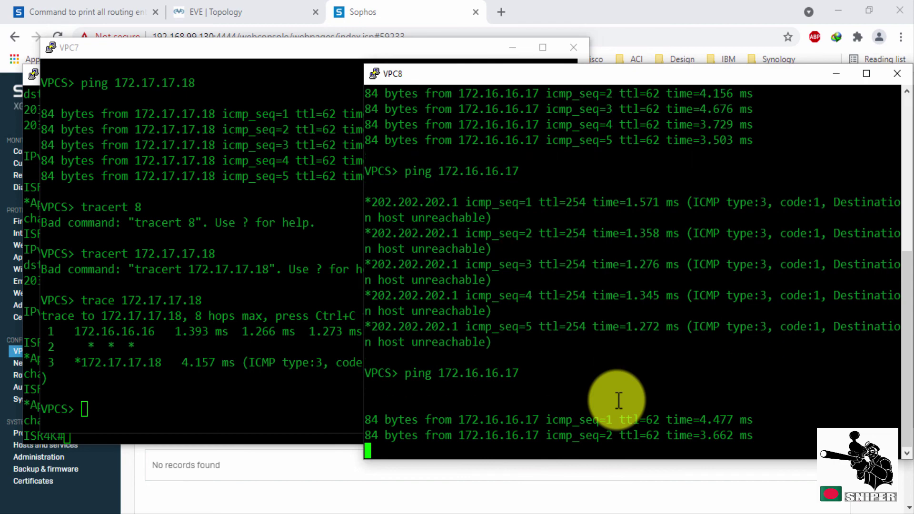
{"action": "left_click", "coordinate": [269, 8]}
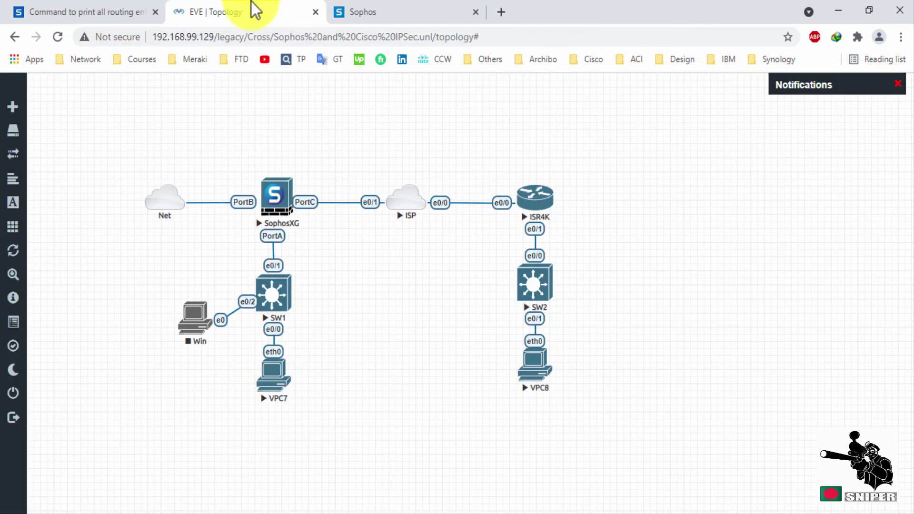